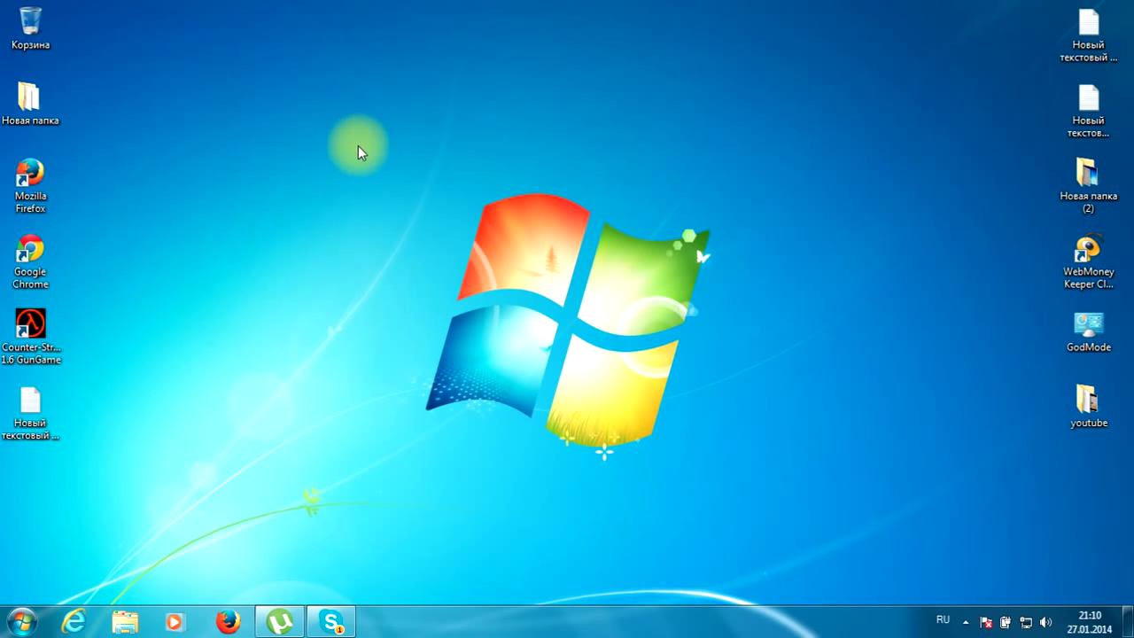
- Open the text document below the Counter-Strike shortcut, copy its yadi.sk link, and close the document
drag(337, 159, 750, 435)
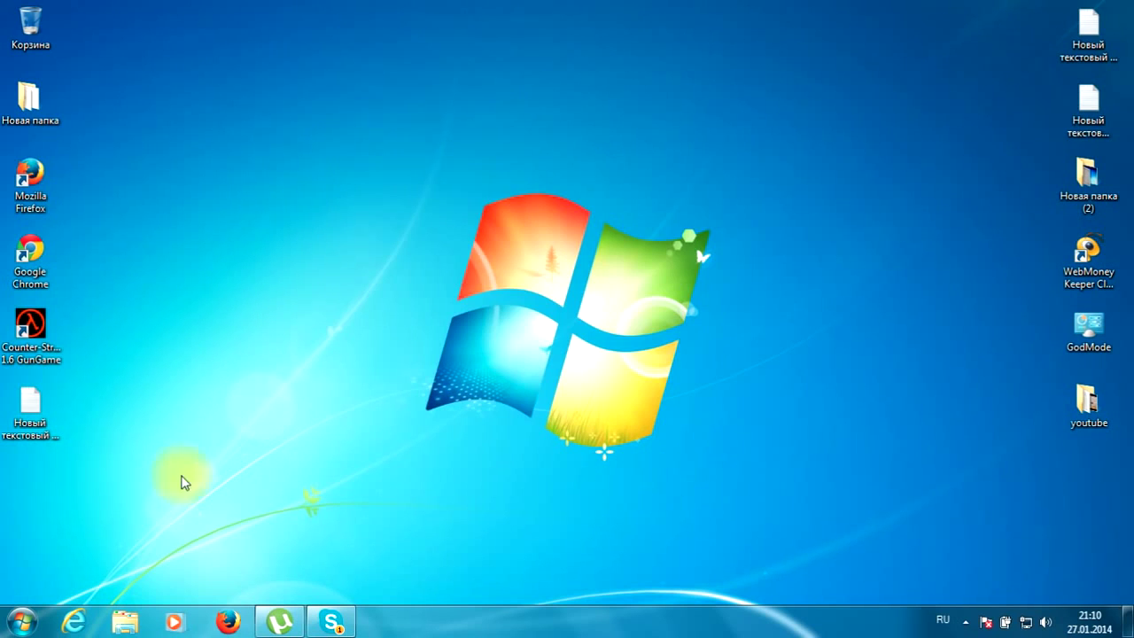
double_click(40, 423)
key(ctrl+a)
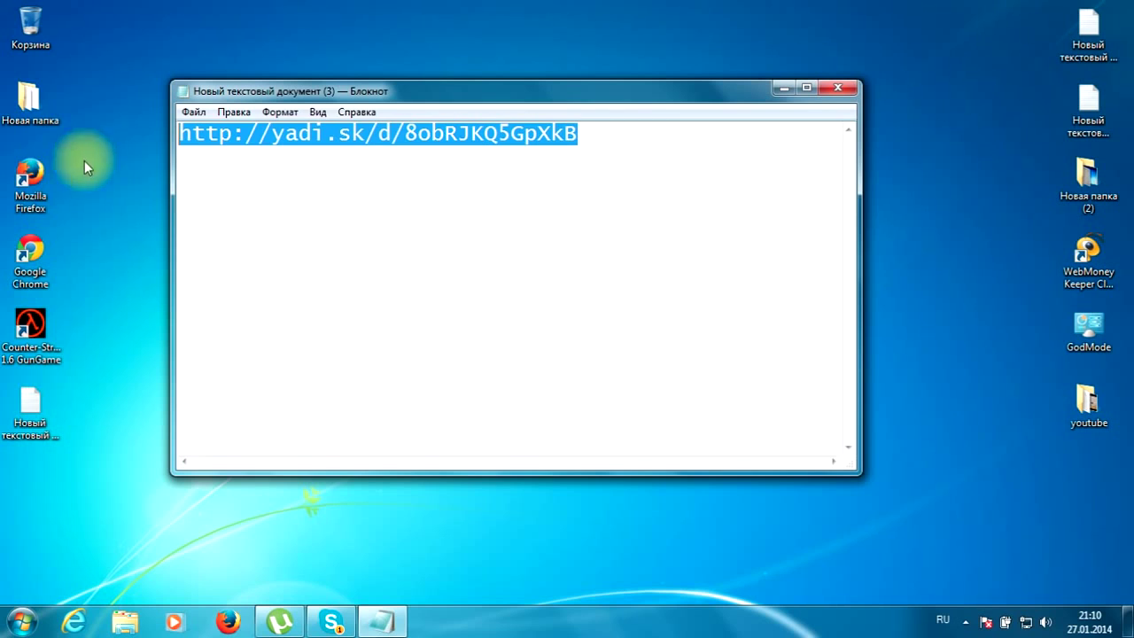
right_click(340, 193)
click(383, 248)
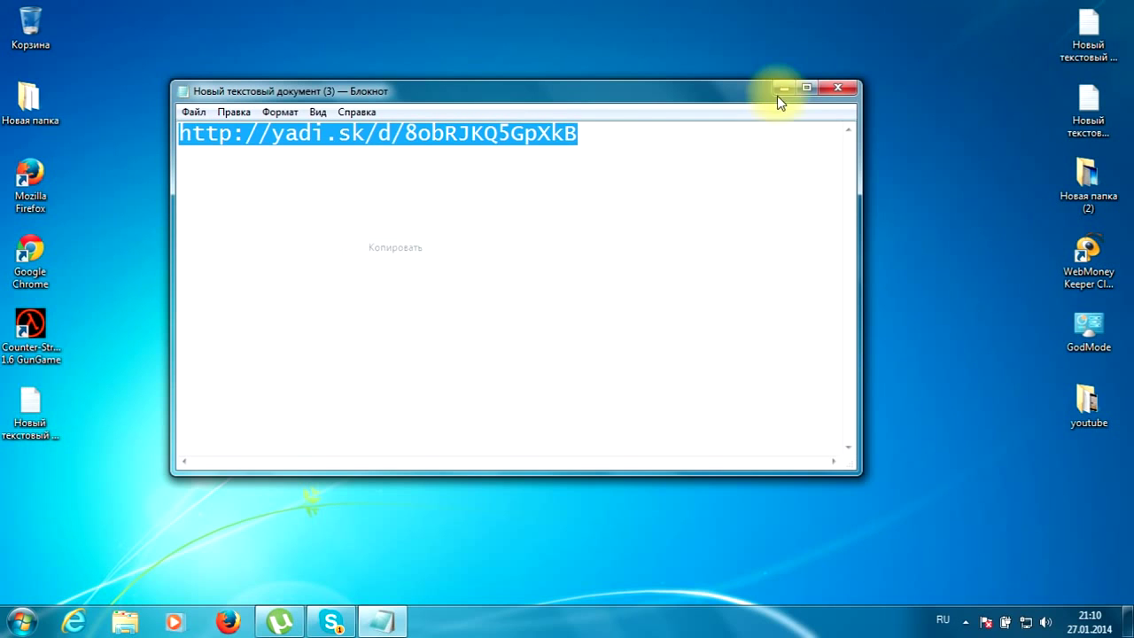
click(830, 92)
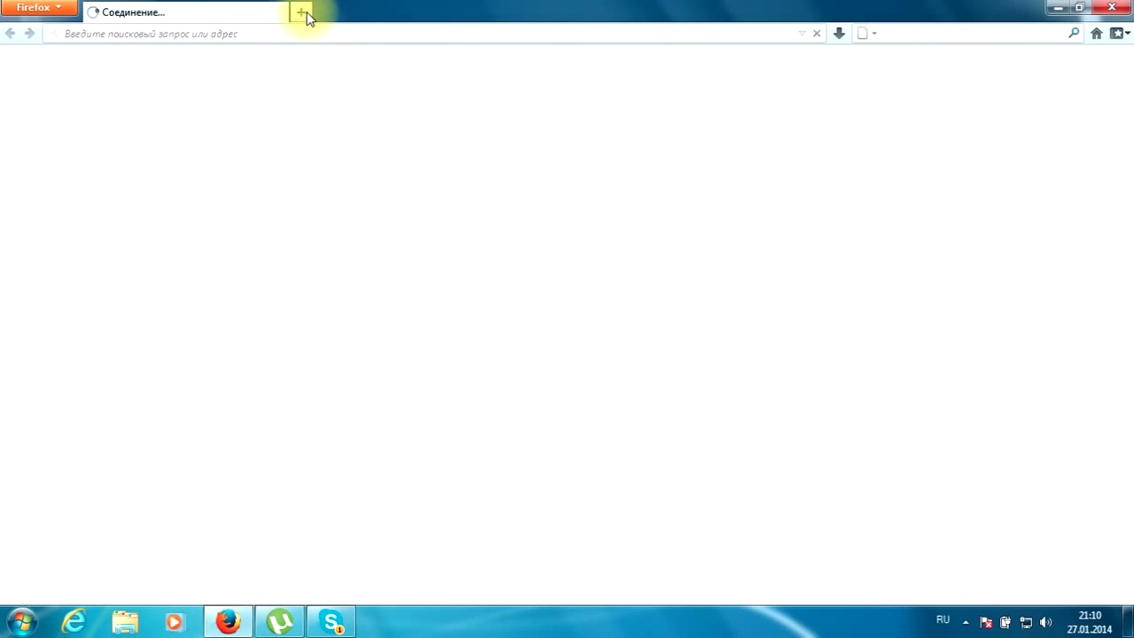
click(305, 11)
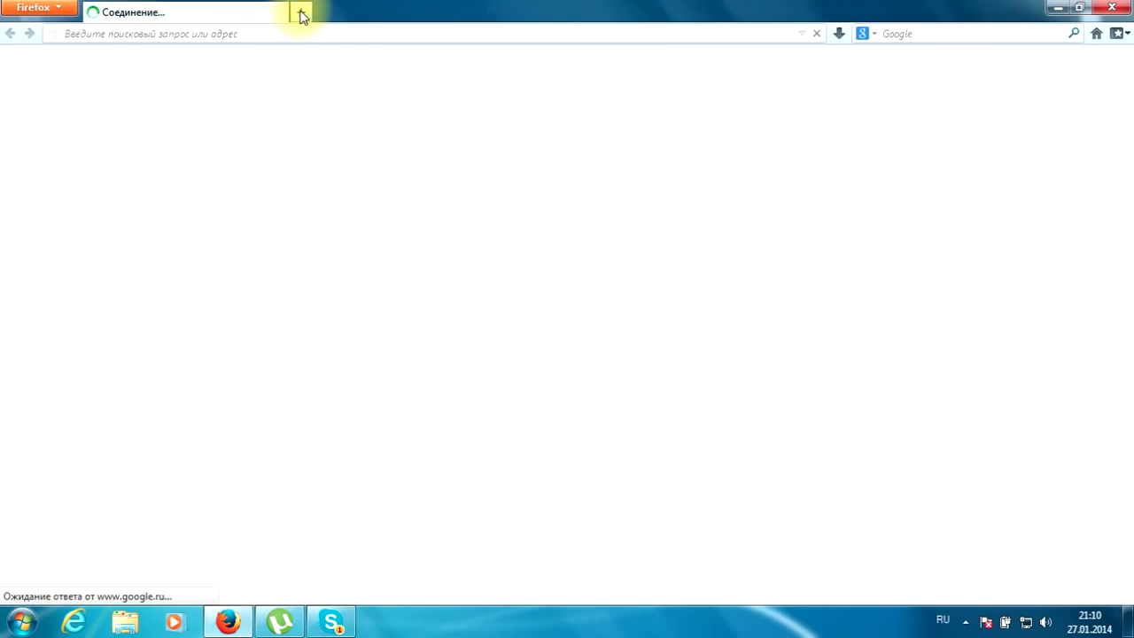
click(281, 12)
click(270, 31)
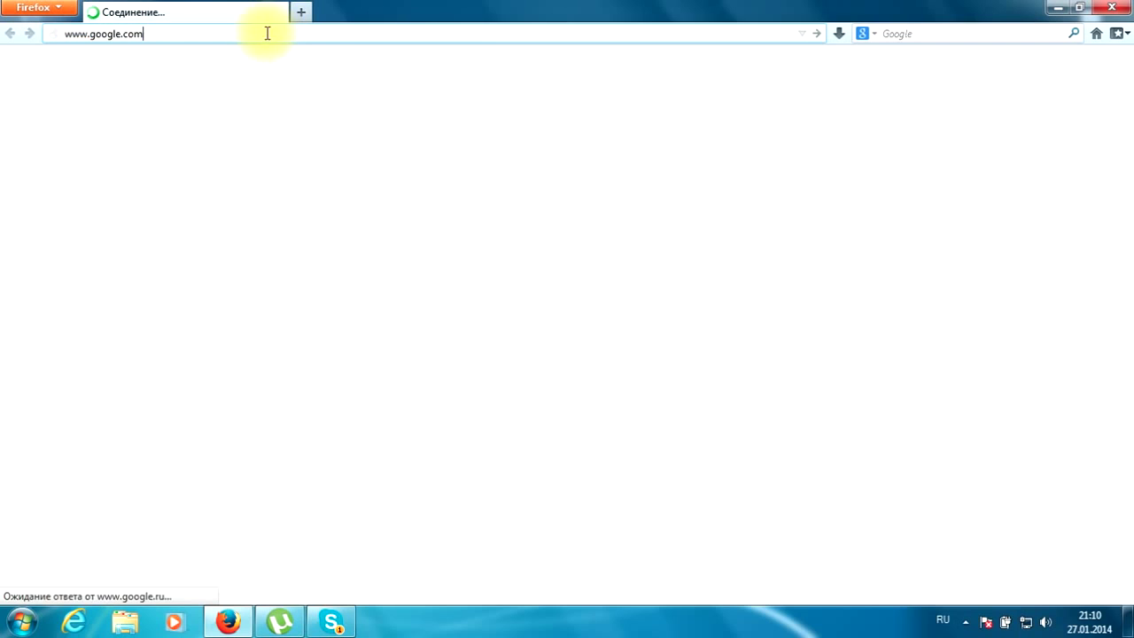
click(1054, 9)
- Reopen the text document with the link, select the whole link again, and close the document
double_click(30, 403)
drag(649, 183, 4, 115)
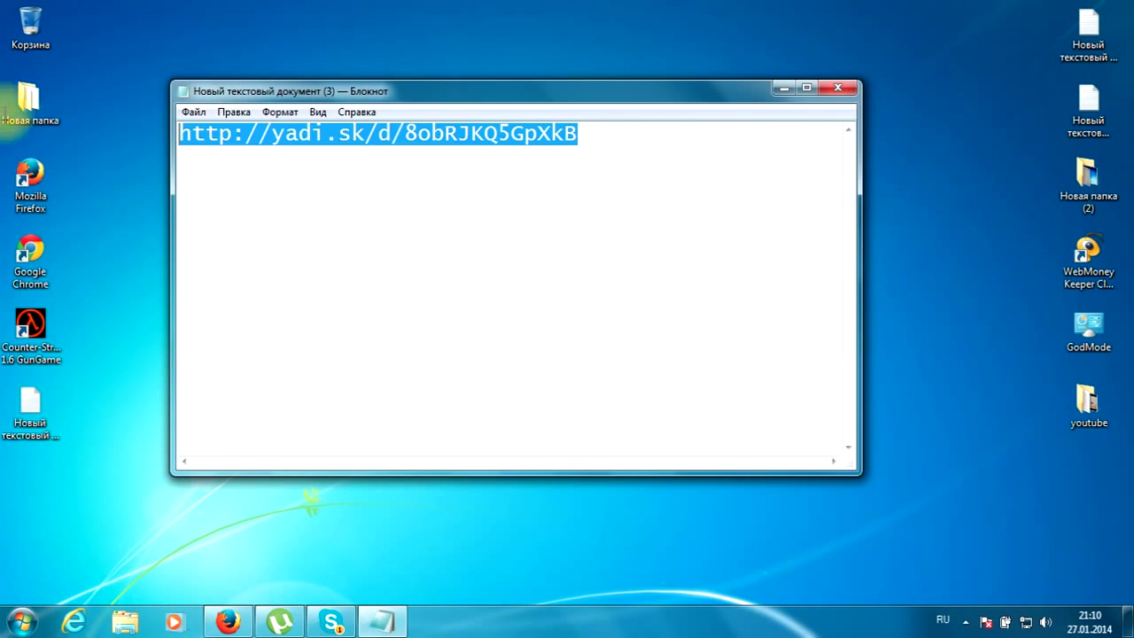
click(585, 177)
click(837, 87)
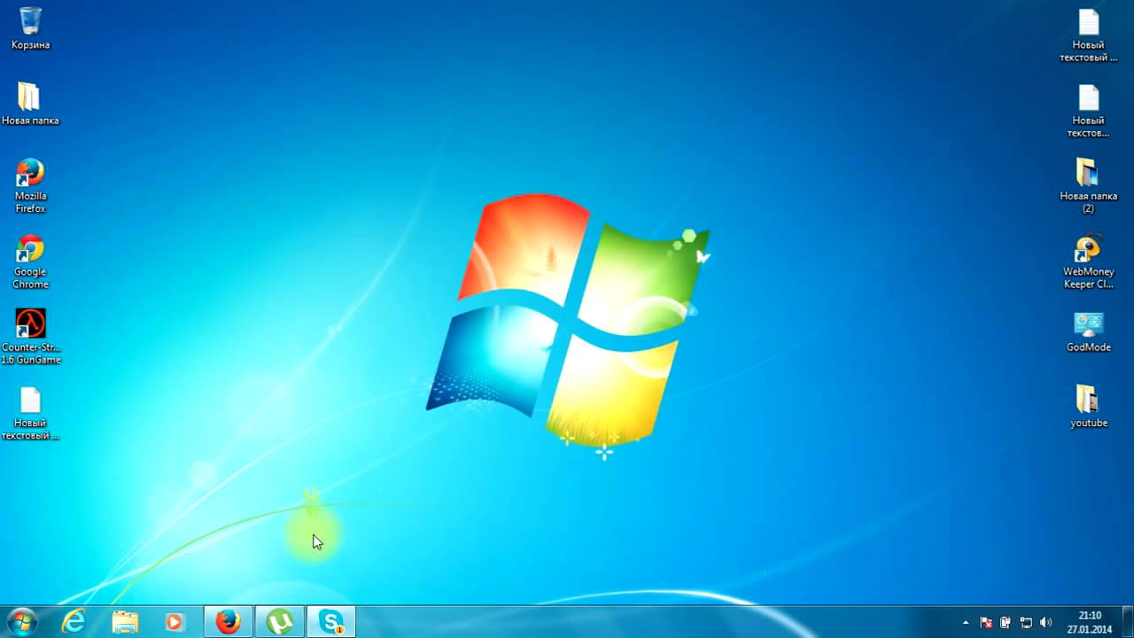
- Switch to Firefox and load the copied yadi.sk link in place of the Google address
click(248, 614)
click(170, 33)
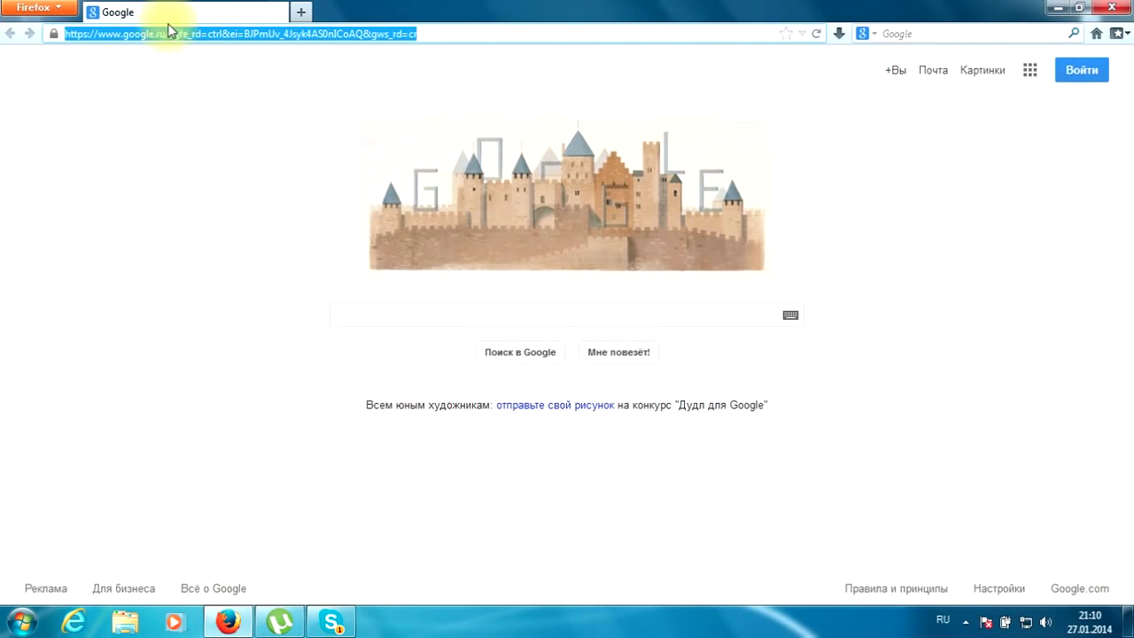
right_click(186, 33)
click(266, 120)
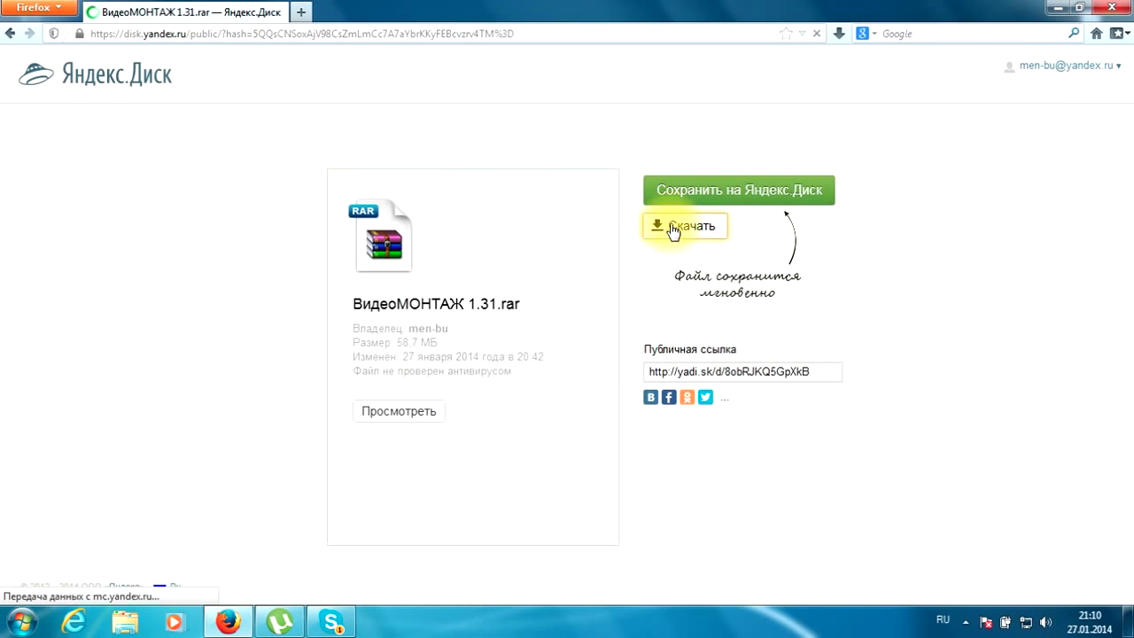
- Download ВидеоМОНТАЖ 1.31.rar from Яндекс.Диск, saving it to the desktop (Рабочий стол)
click(673, 227)
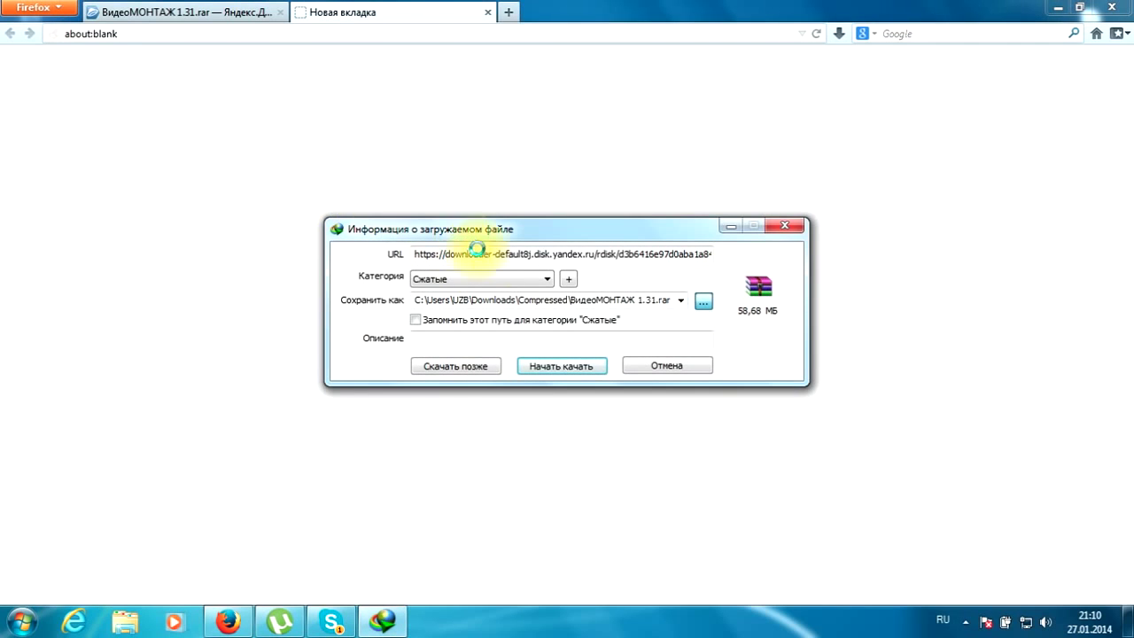
click(702, 301)
click(363, 164)
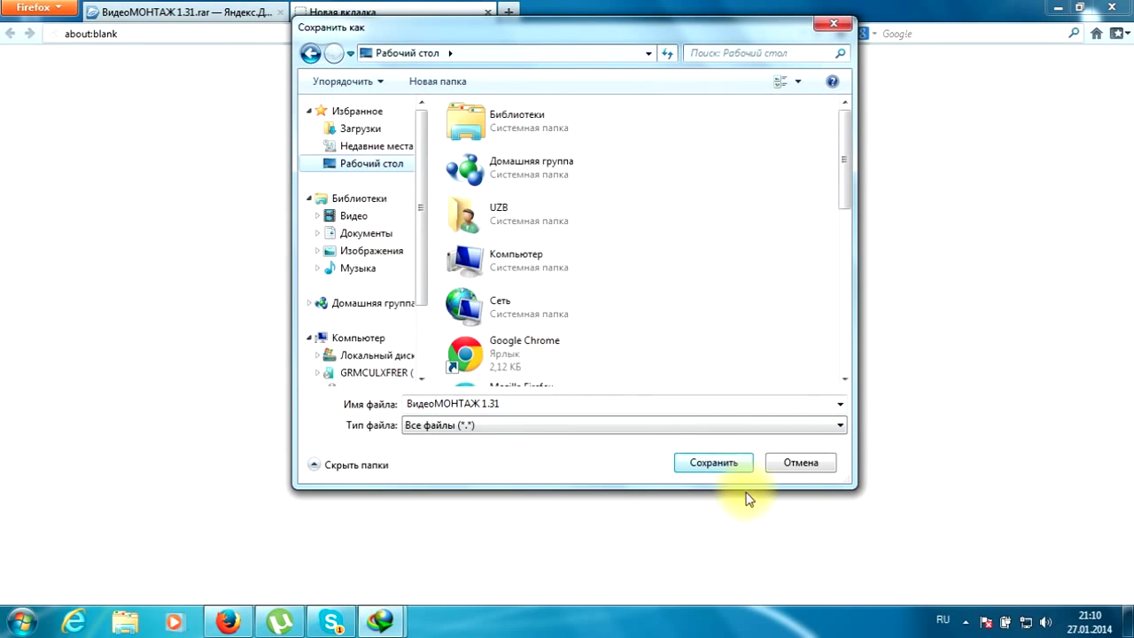
click(720, 462)
click(582, 361)
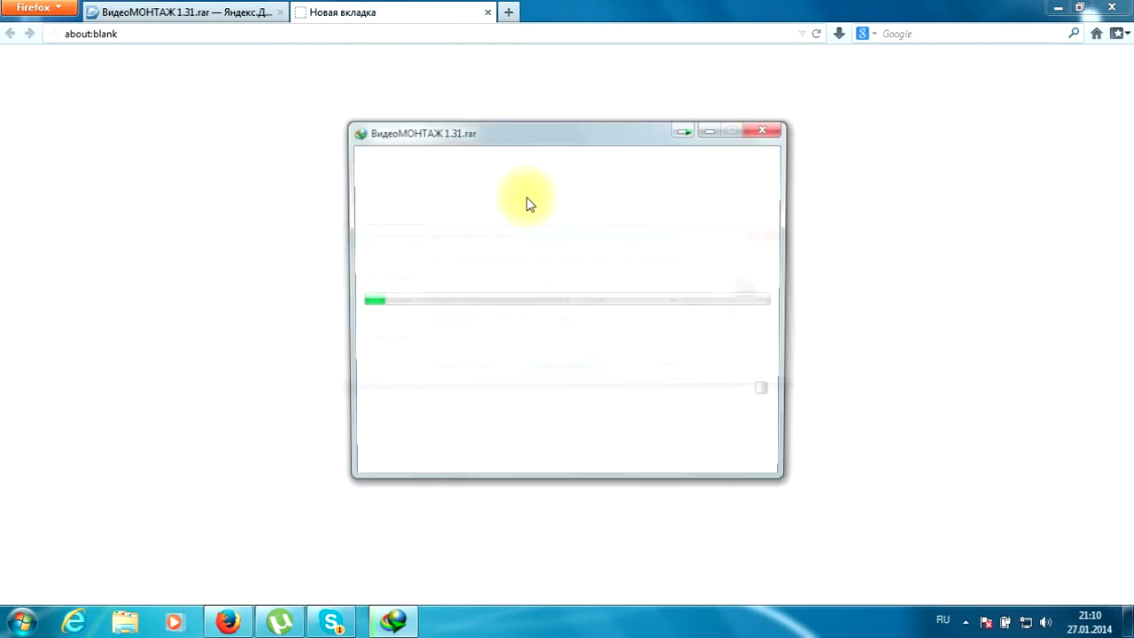
- Close the blank browser tab, minimize Firefox, and dismiss the finished download's dialog
click(488, 15)
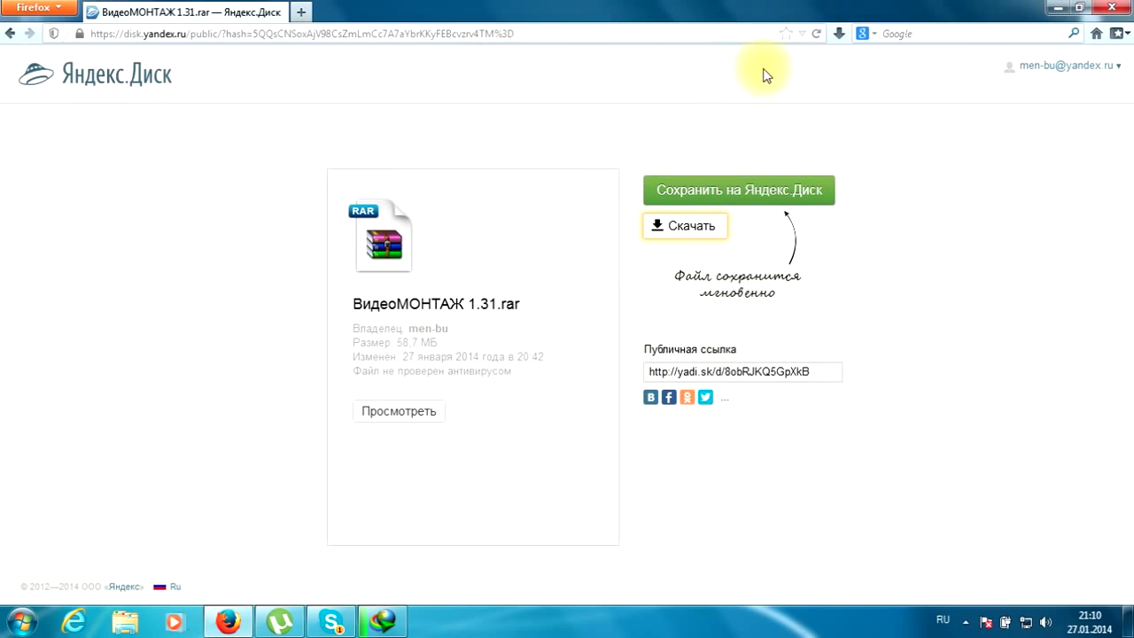
click(1055, 11)
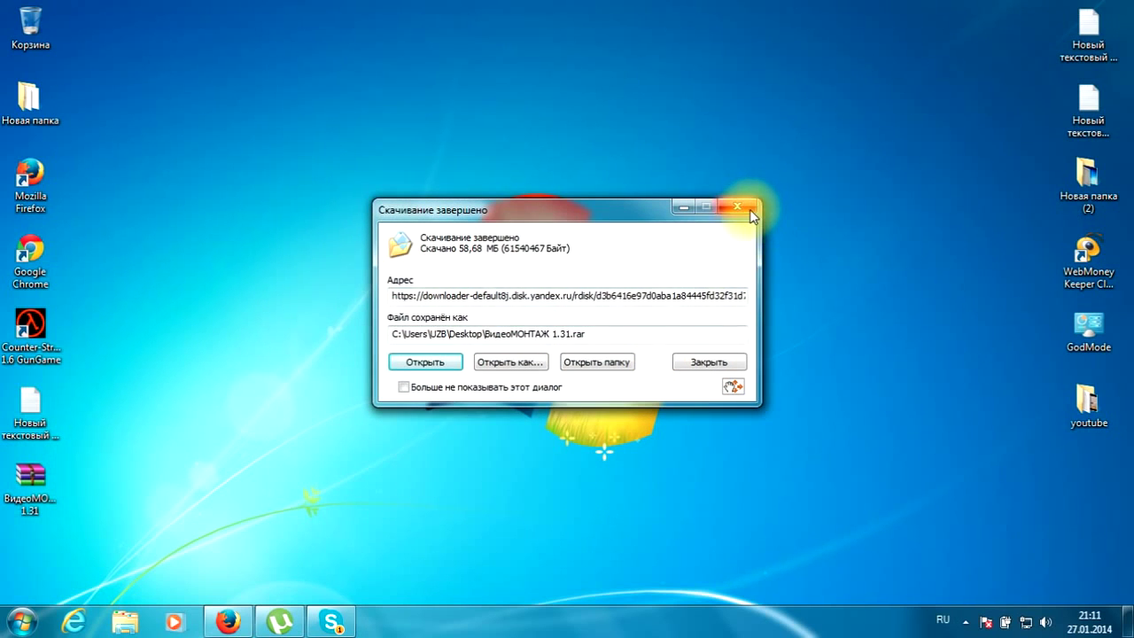
click(749, 212)
- Move the ВидеоМОНТАЖ 1.31 archive to an empty desktop area and extract it with WinRAR into the desktop folder ВидеоМОНТАЖ 1.31
drag(35, 473, 370, 91)
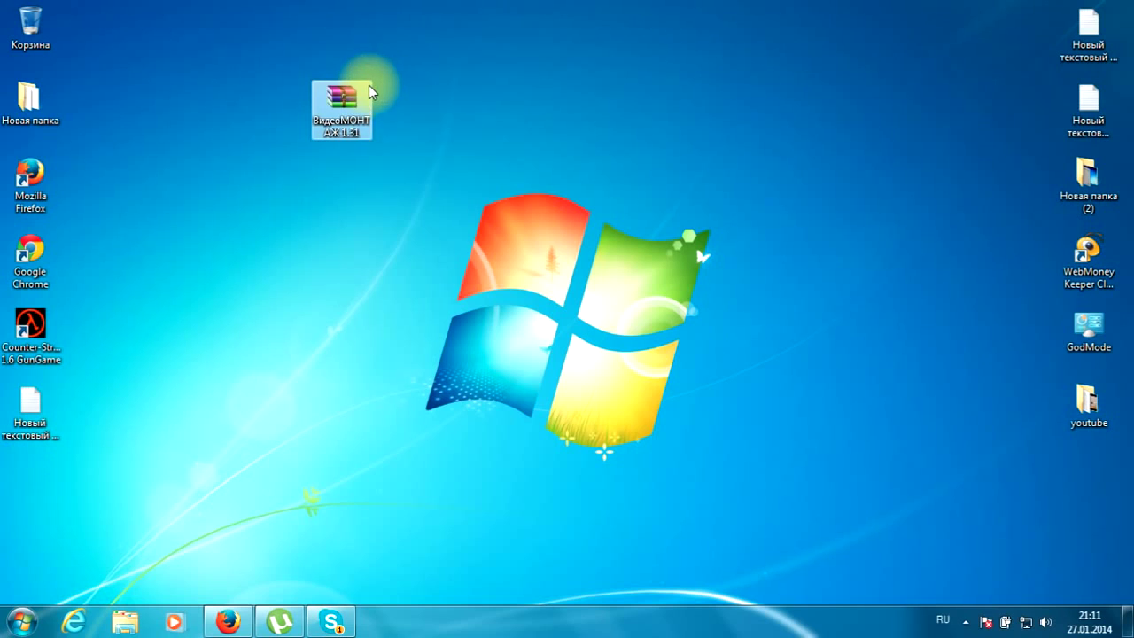
right_click(351, 104)
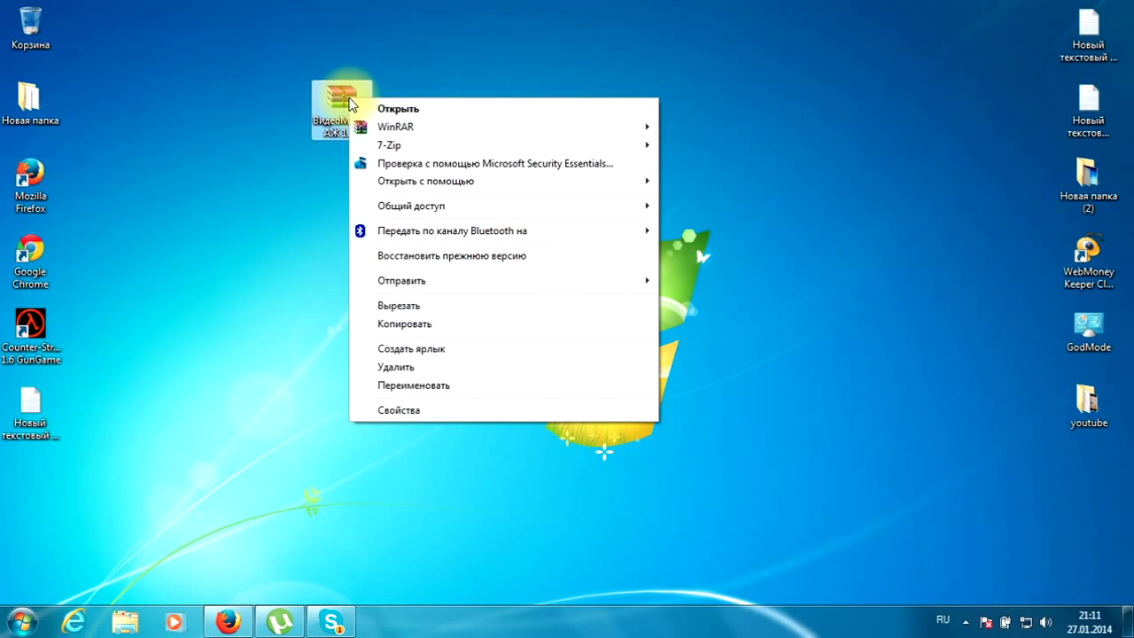
mouse_move(417, 130)
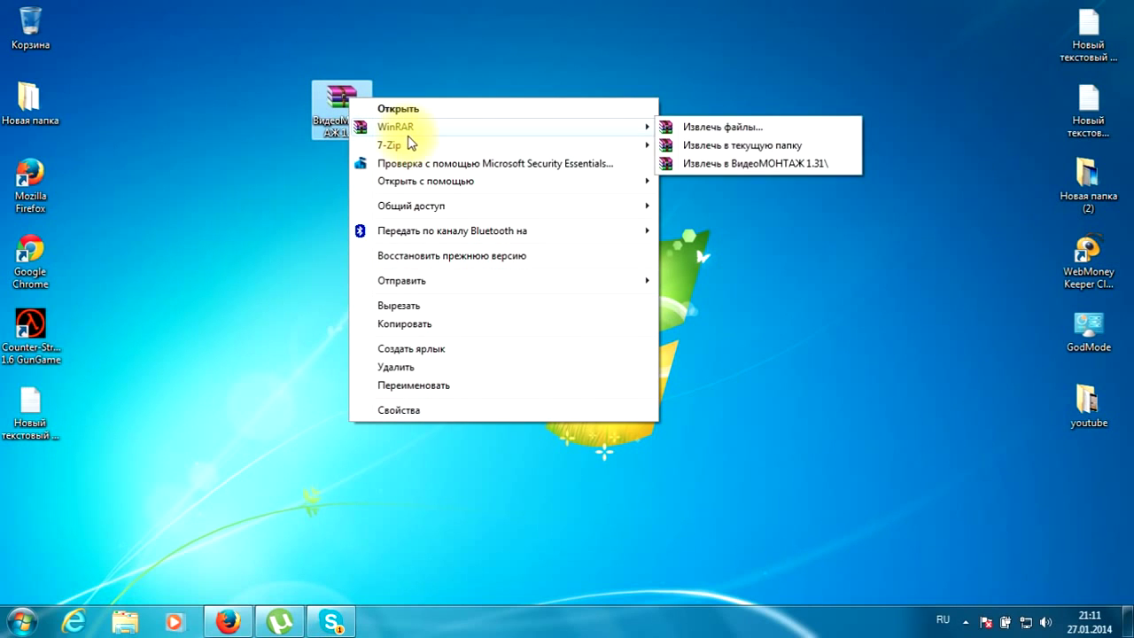
click(726, 130)
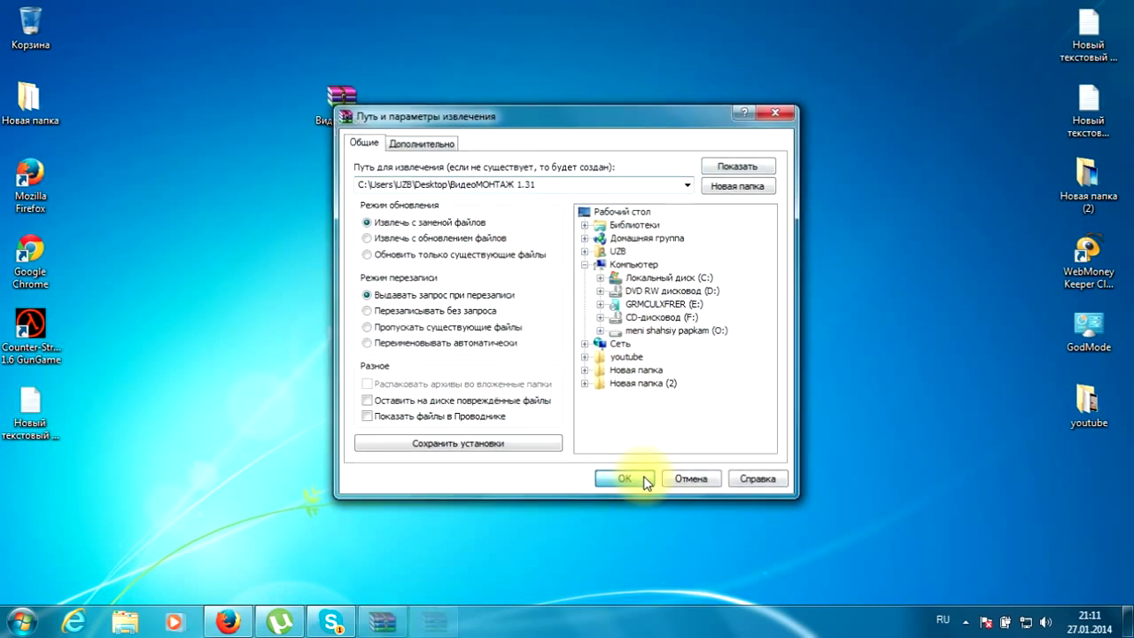
click(625, 479)
- Place the extracted ВидеоМОНТАЖ 1.31 folder beside the archive and open the ВидеоМОНТАЖ 1.31 subfolder inside it
drag(30, 479, 448, 96)
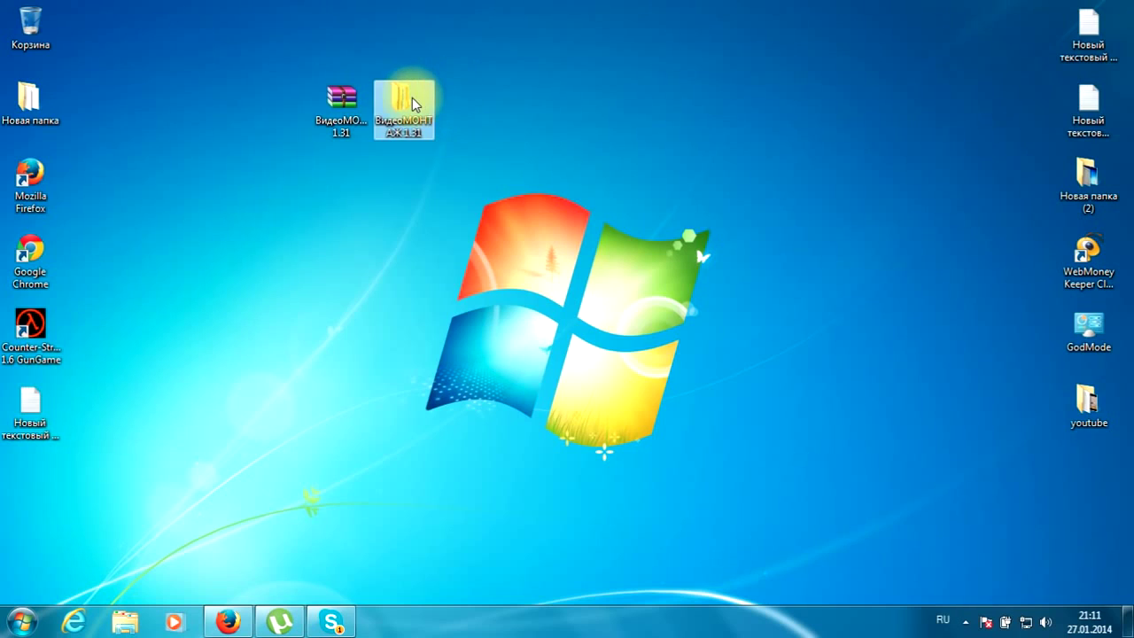
double_click(412, 98)
click(1080, 7)
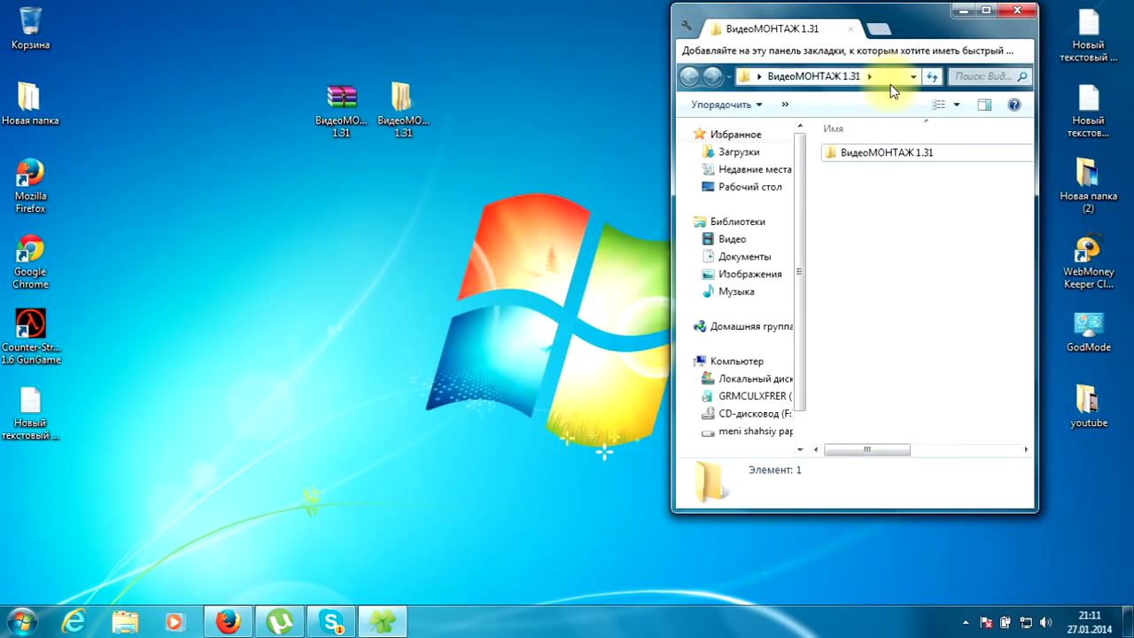
double_click(864, 160)
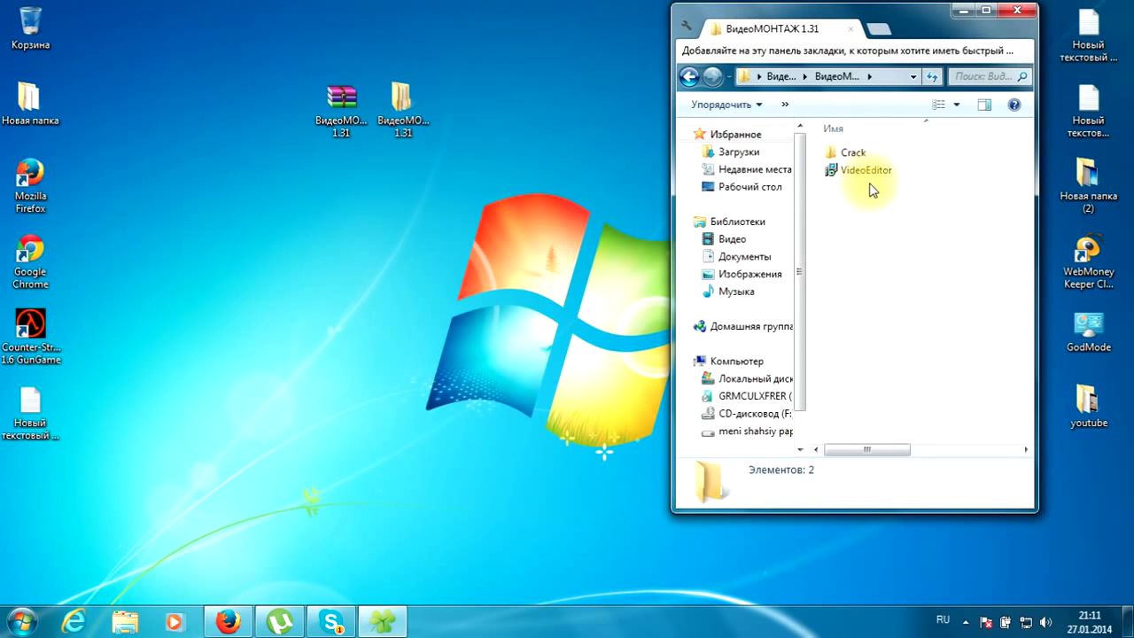
- Run the VideoEditor installer and confirm Русский as the setup language
click(870, 180)
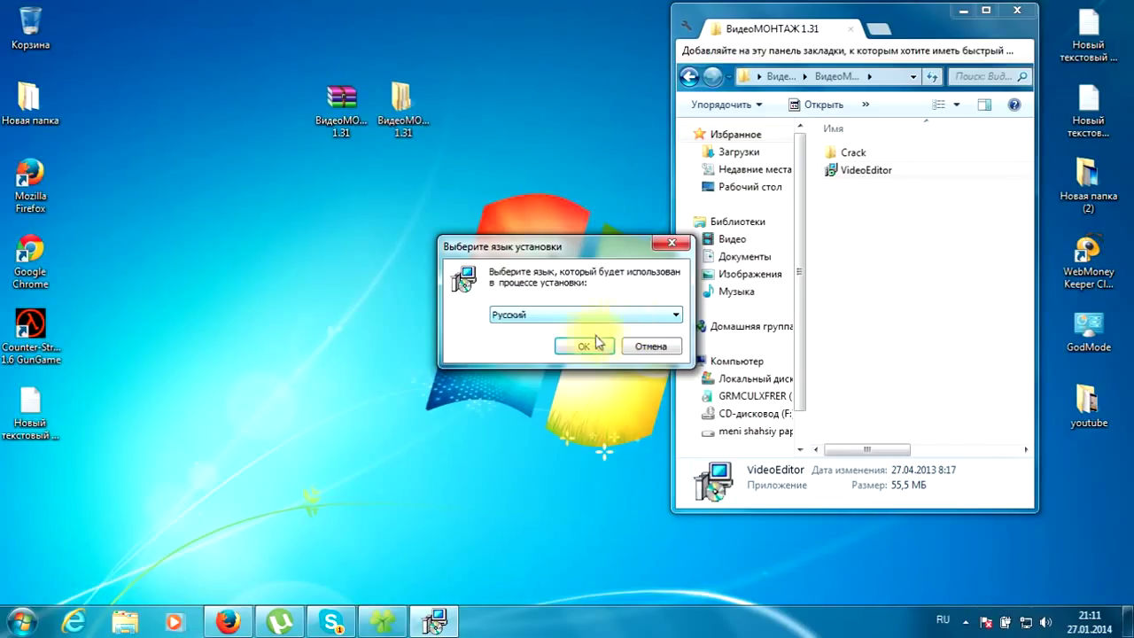
click(584, 317)
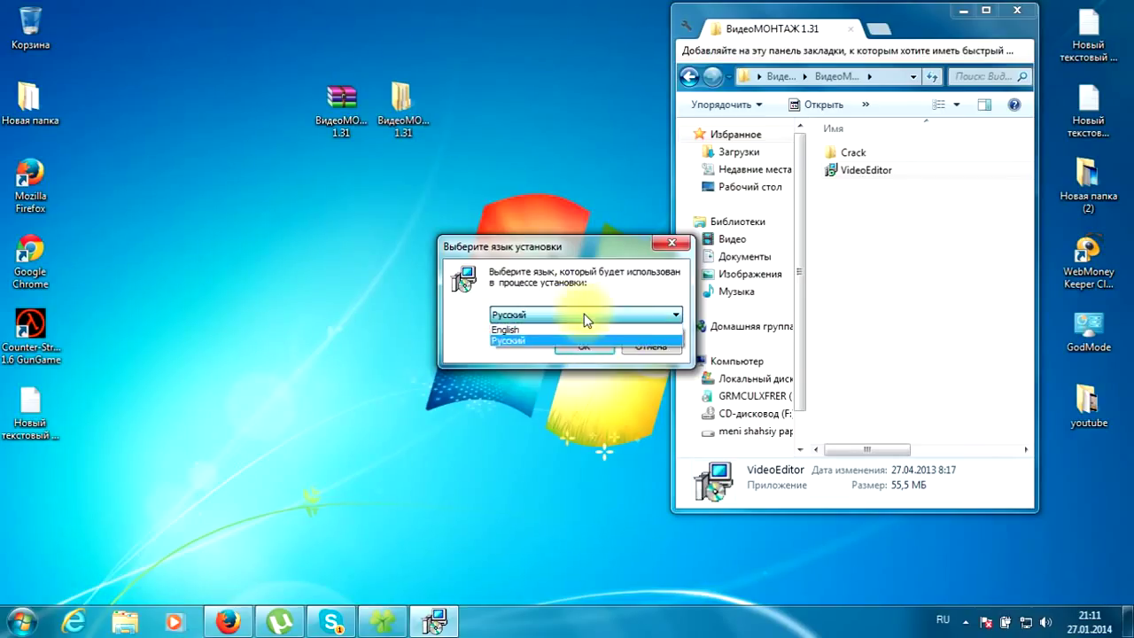
click(584, 318)
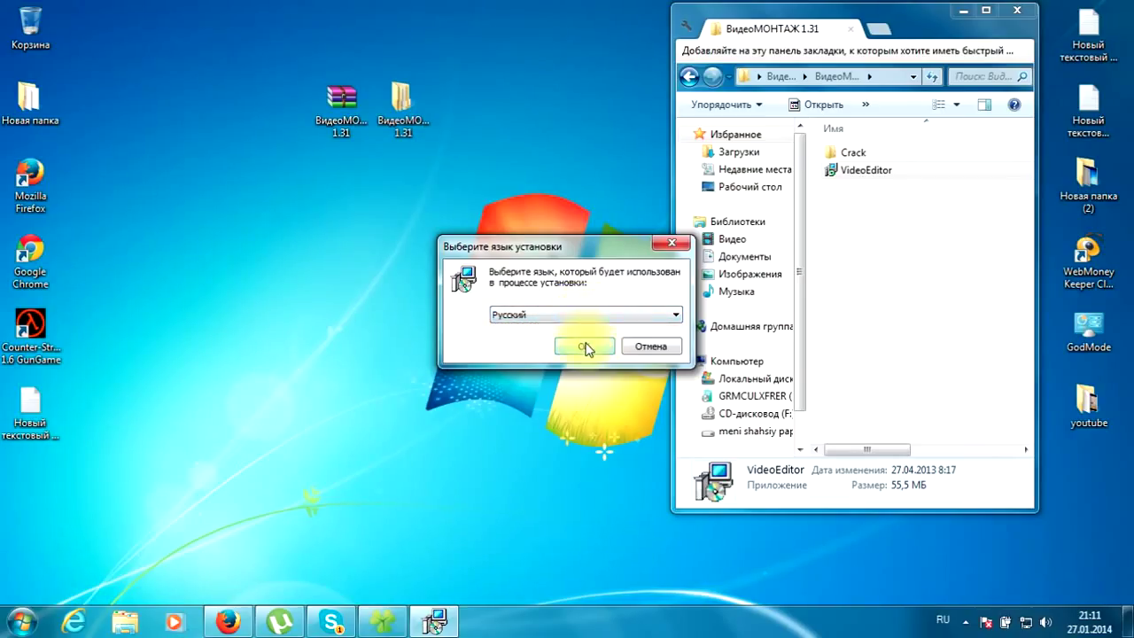
click(585, 346)
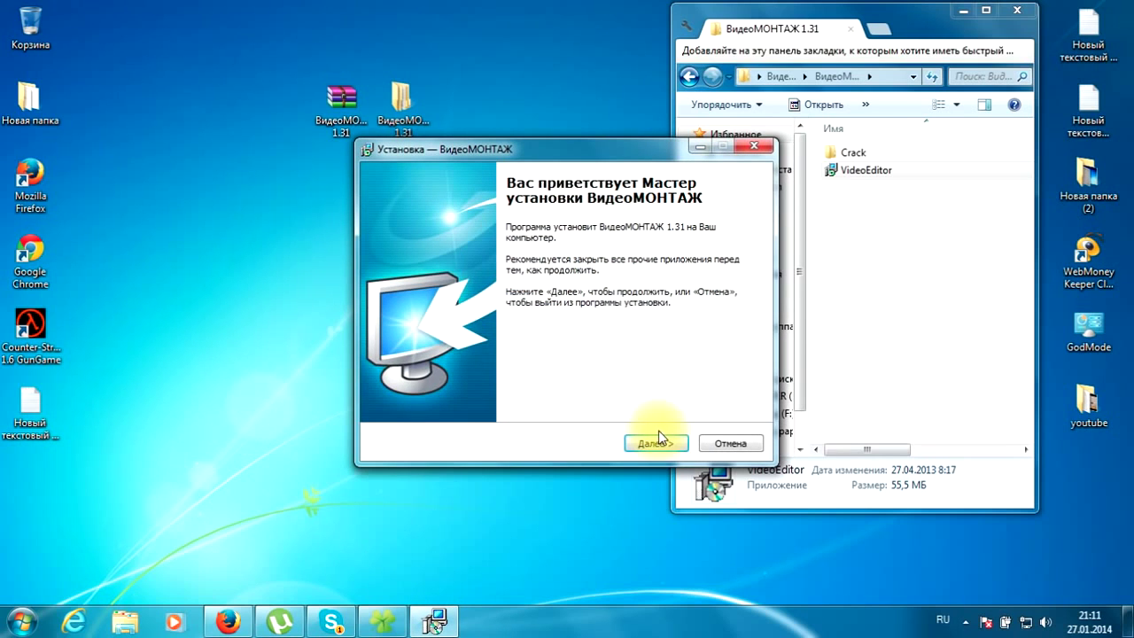
- Accept the licence agreement in the ВидеоМОНТАЖ setup wizard, pointing out the 10-day trial term, and continue to the additional tasks
click(658, 443)
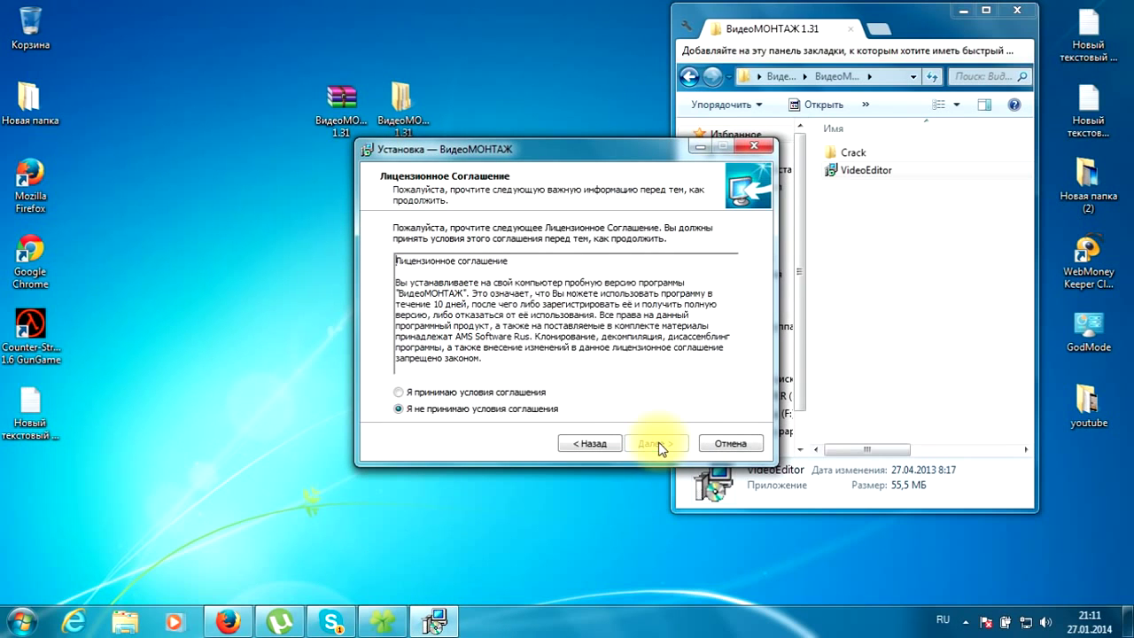
click(477, 400)
mouse_move(607, 292)
mouse_down()
mouse_move(600, 405)
mouse_move(591, 299)
mouse_move(611, 293)
mouse_up()
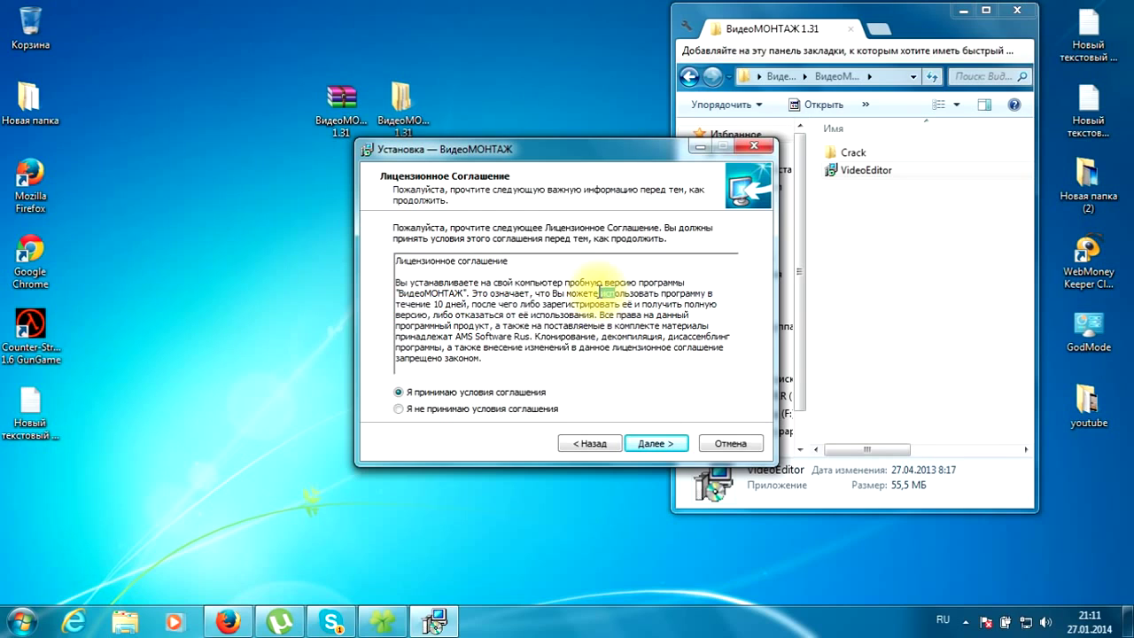
click(470, 305)
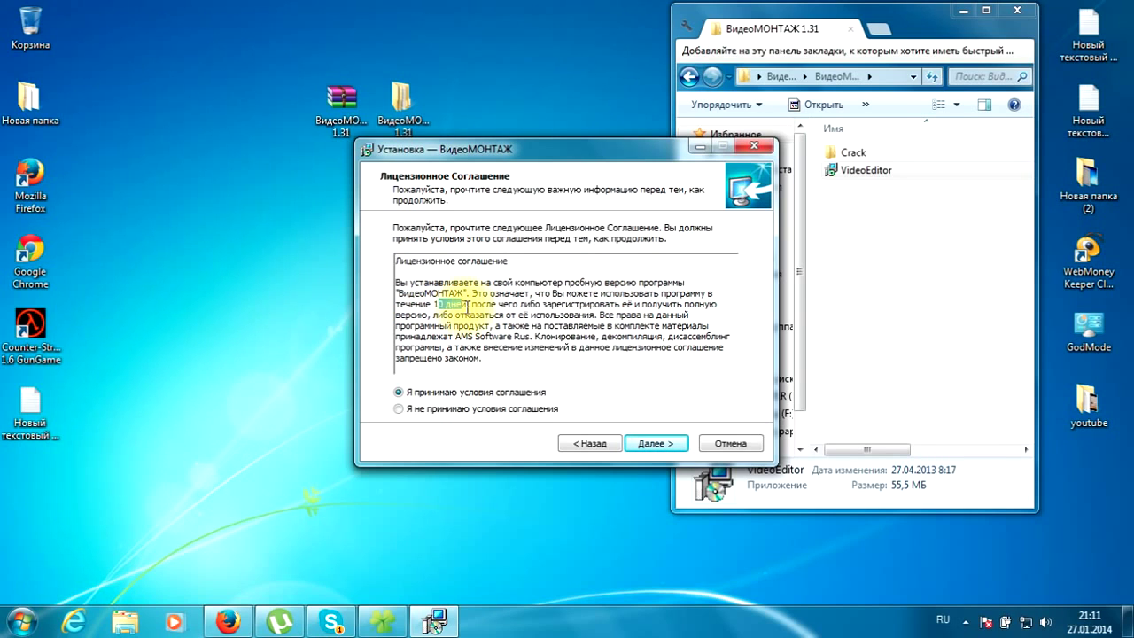
drag(468, 305, 438, 305)
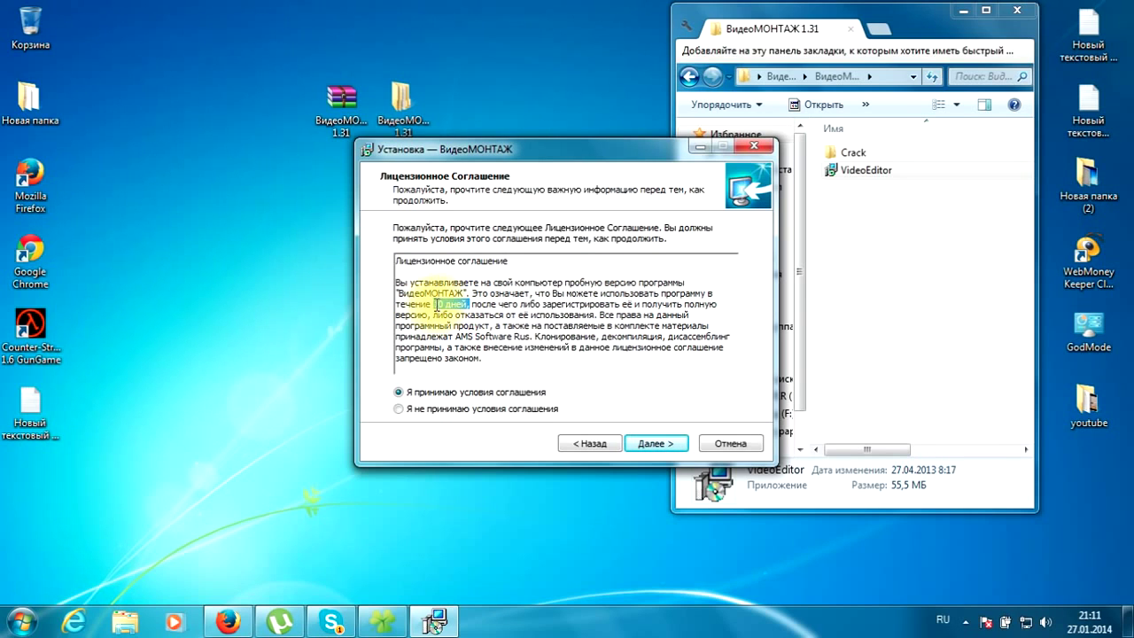
click(434, 305)
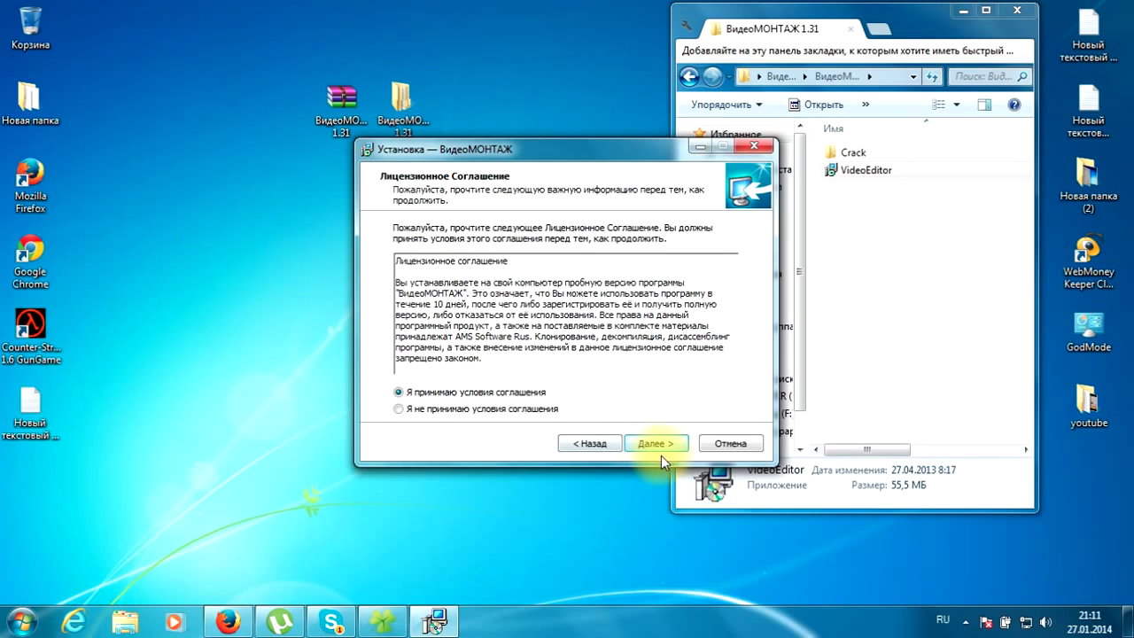
click(660, 446)
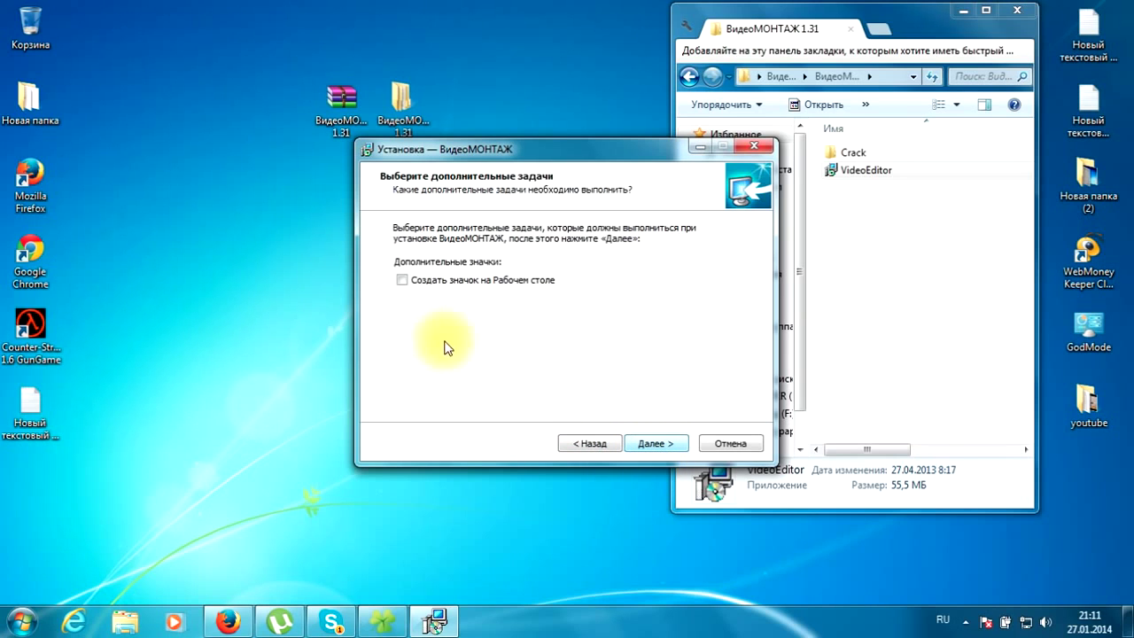
- Complete the ВидеоМОНТАЖ installation with a desktop icon and without launching the program, and move its shortcut beside the archive
click(670, 447)
click(676, 449)
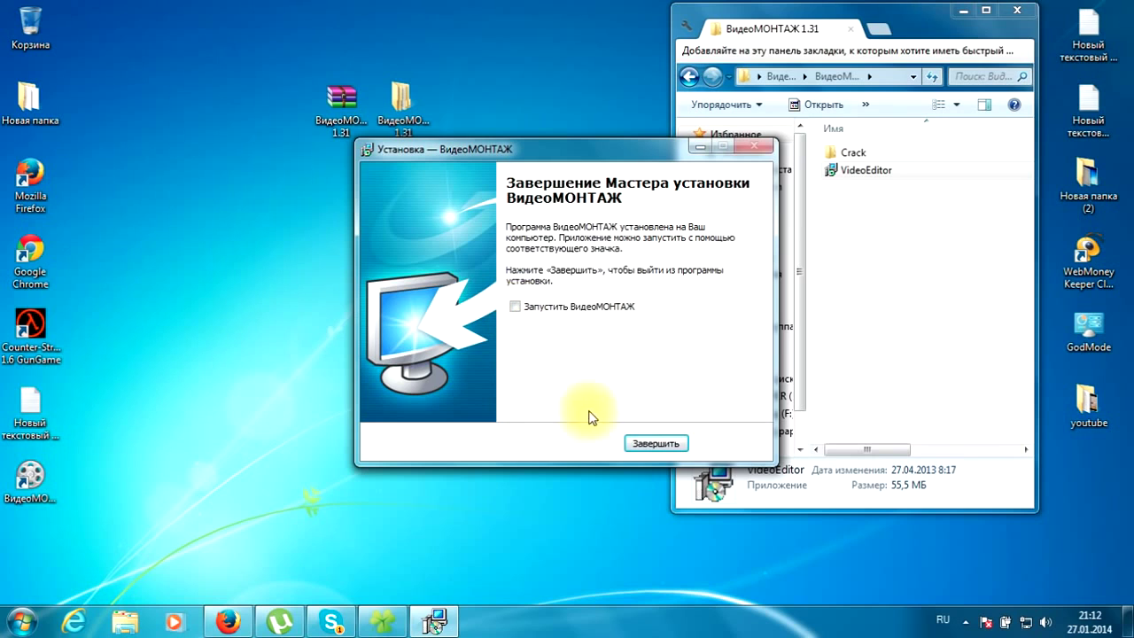
click(654, 444)
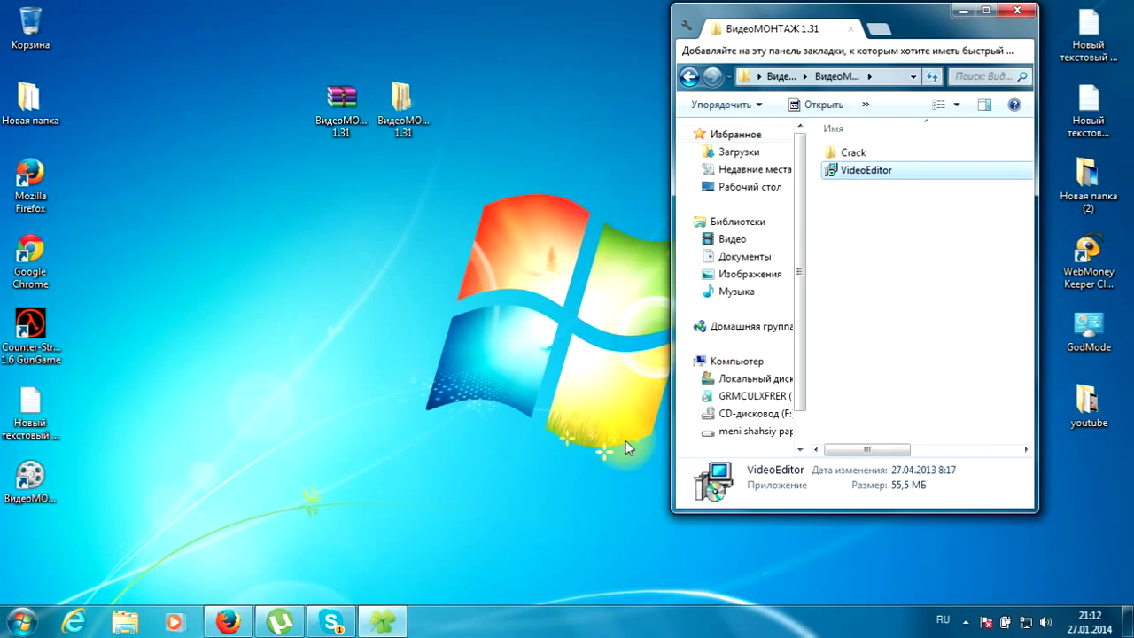
drag(30, 475, 257, 111)
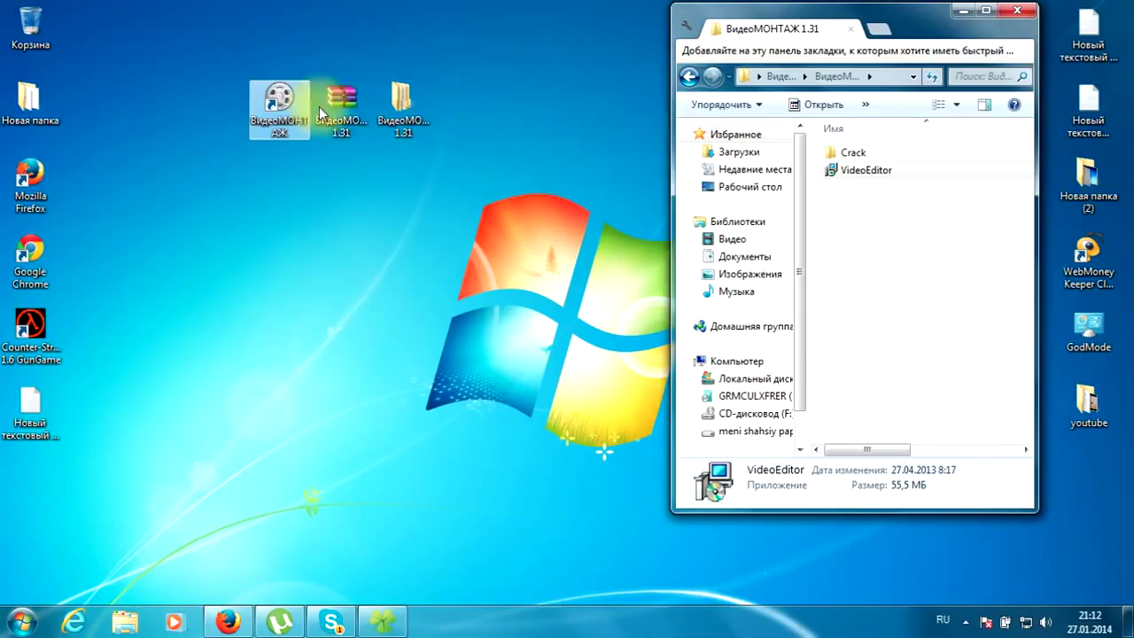
- Open the Crack folder inside the extracted ВидеоМОНТАЖ 1.31 folder
click(853, 156)
click(863, 240)
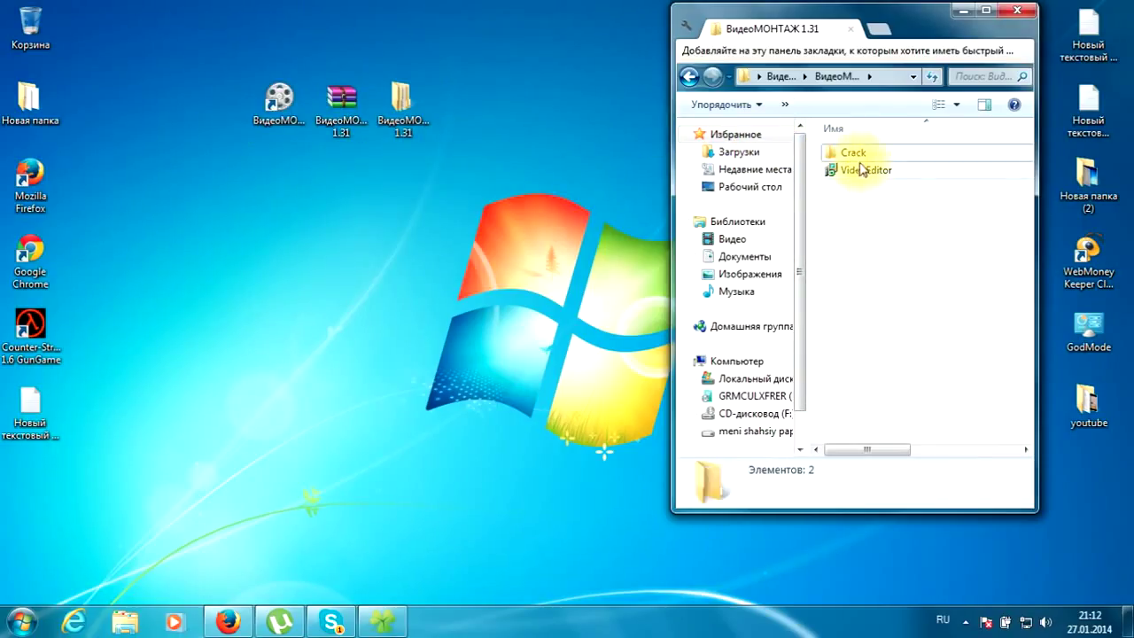
click(855, 156)
double_click(855, 157)
drag(877, 266, 858, 213)
click(505, 188)
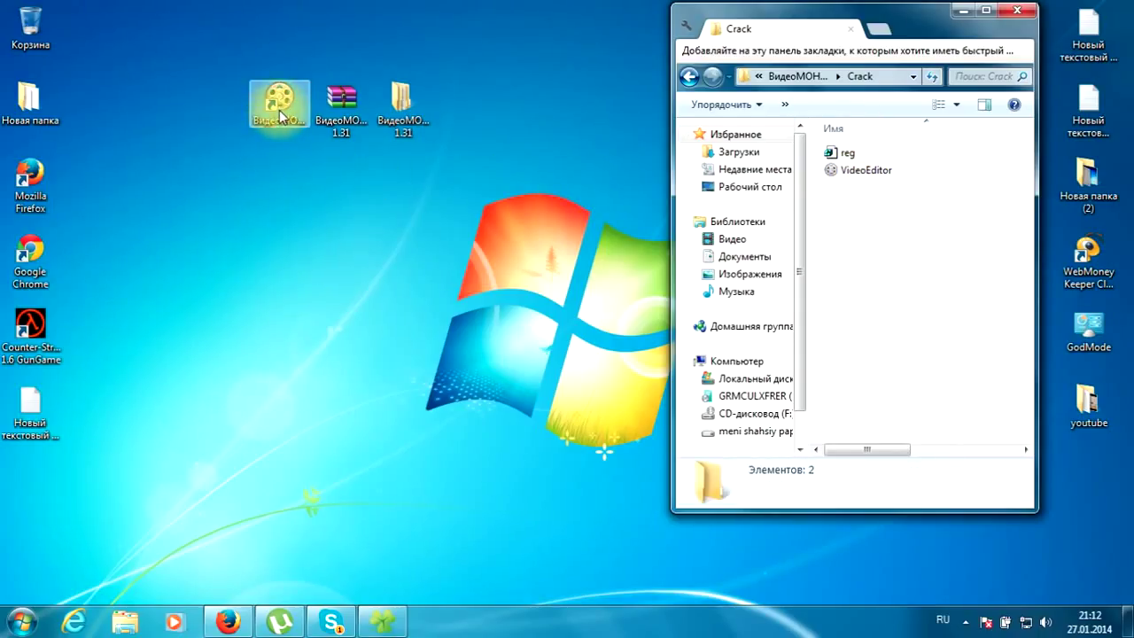
- Move the ВидеоМОНТАЖ shortcut away from the archive, open its file location from its properties, and close the properties dialog
drag(280, 110, 220, 103)
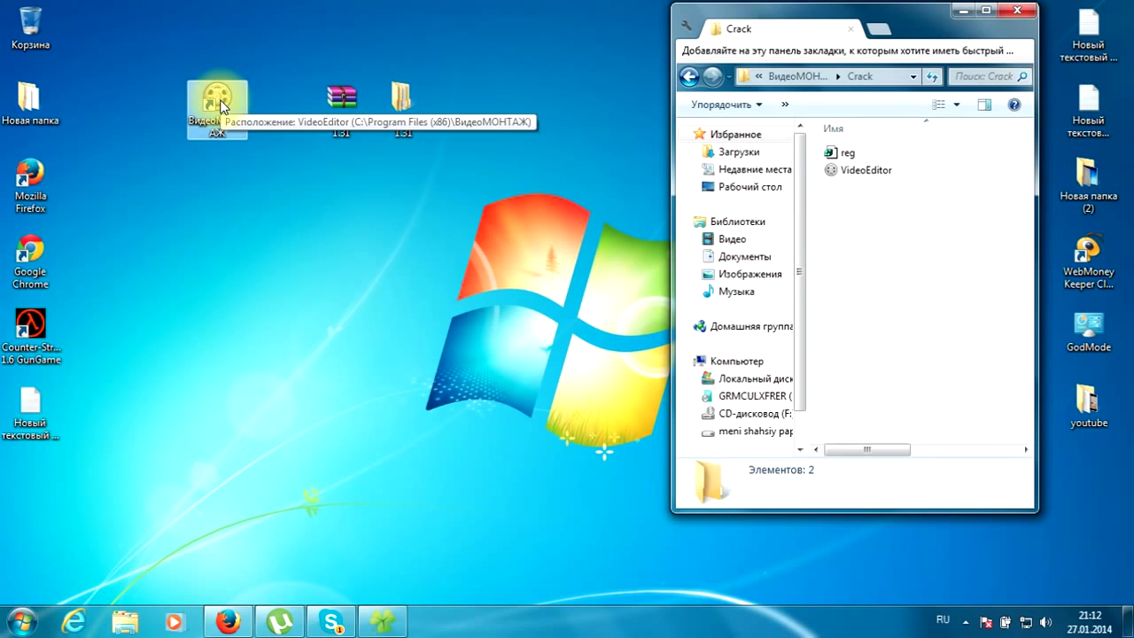
right_click(221, 104)
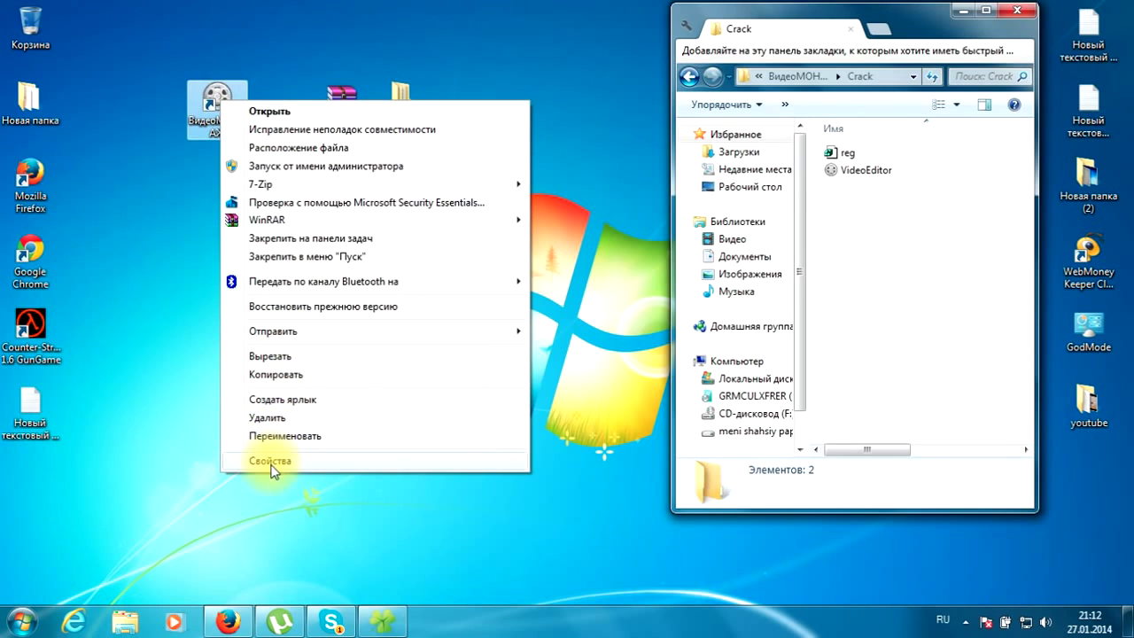
click(271, 461)
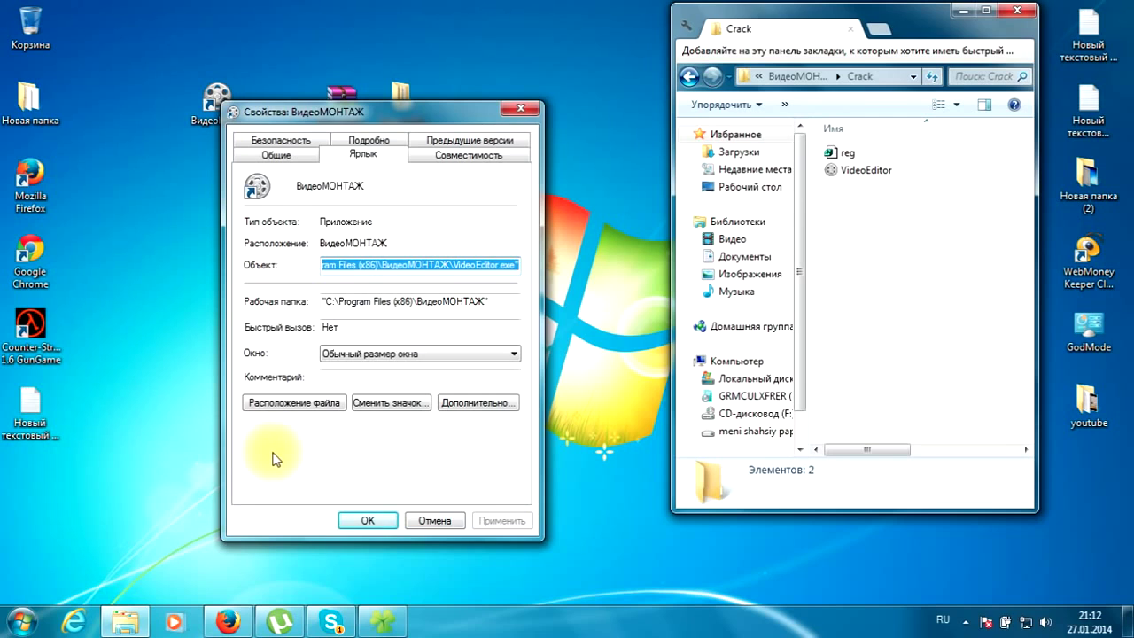
click(293, 403)
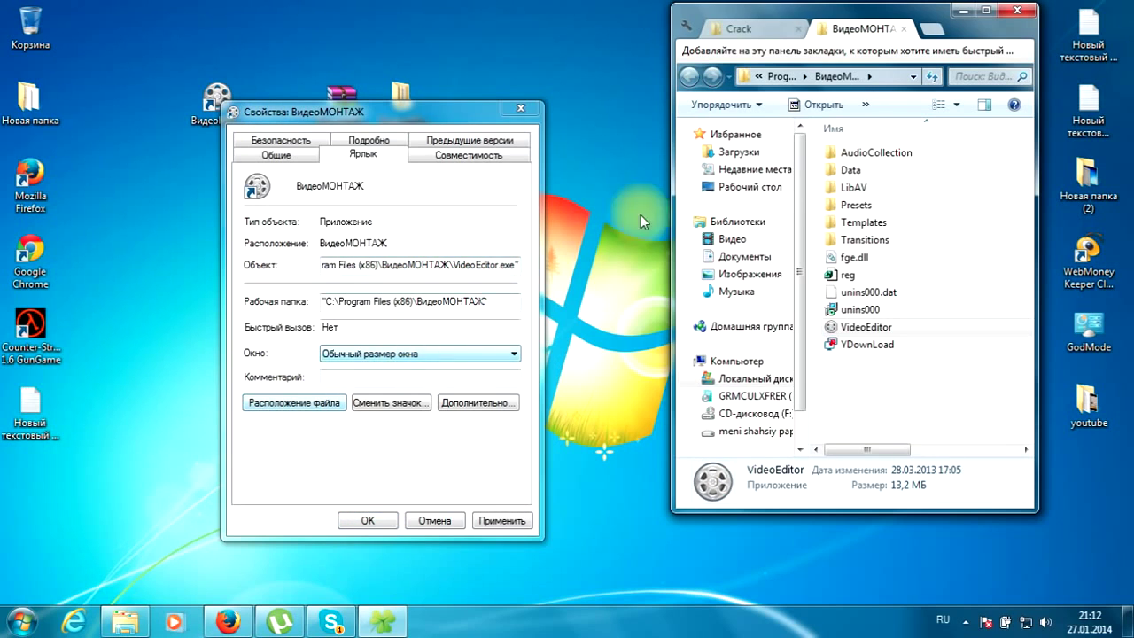
click(521, 107)
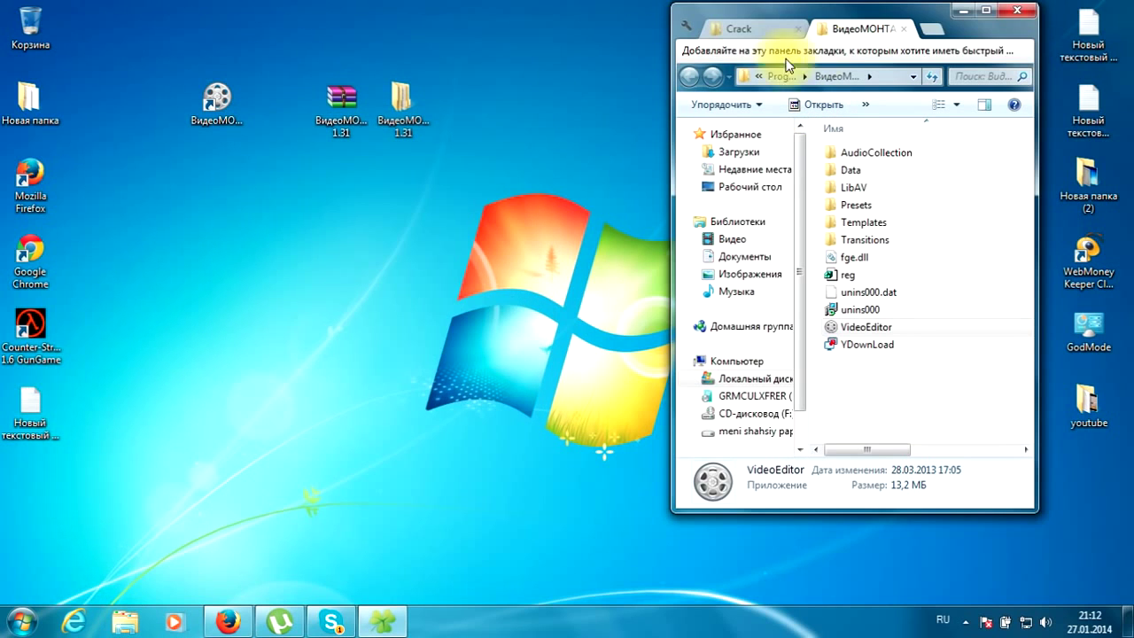
- Split the Crack folder into its own window and arrange it side by side with the ВидеоМОНТАЖ installation folder
click(797, 28)
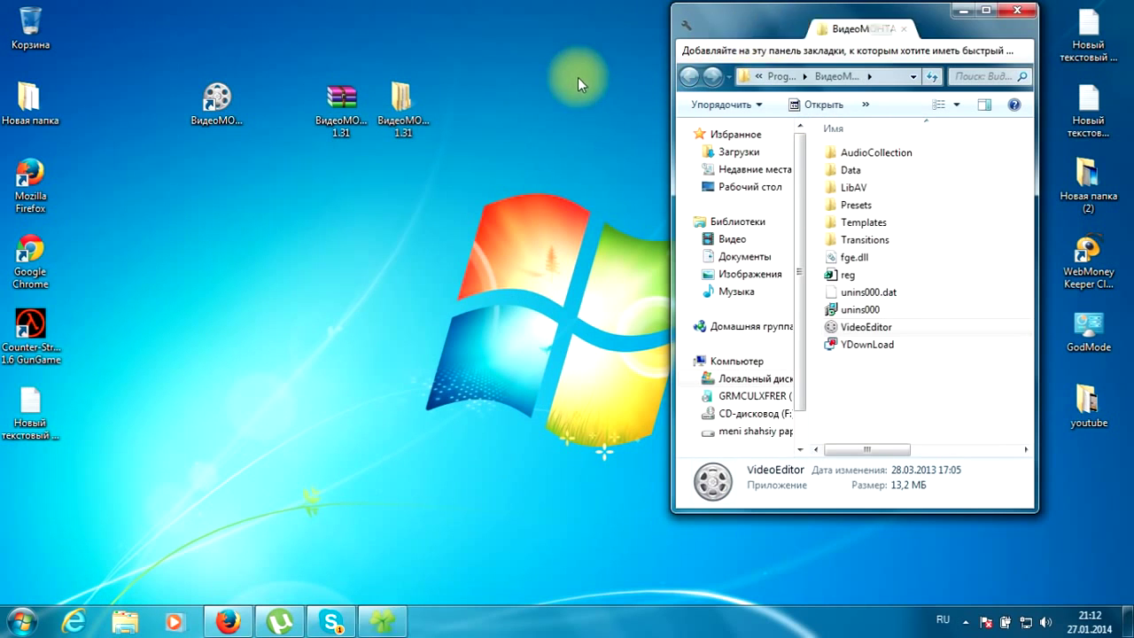
drag(687, 64, 468, 67)
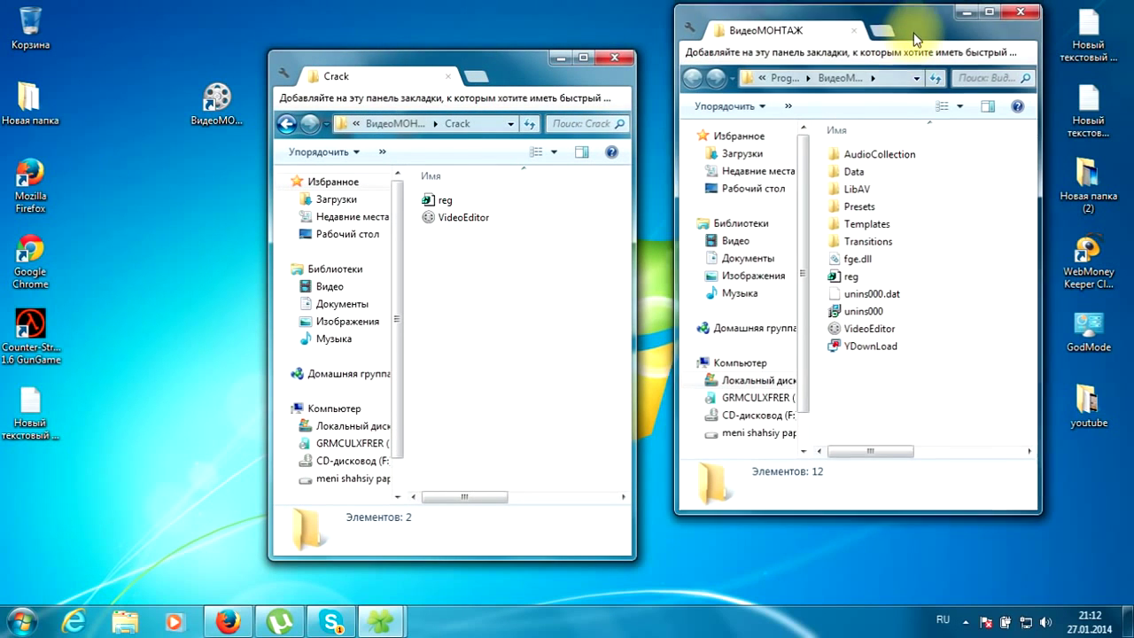
drag(911, 29, 918, 80)
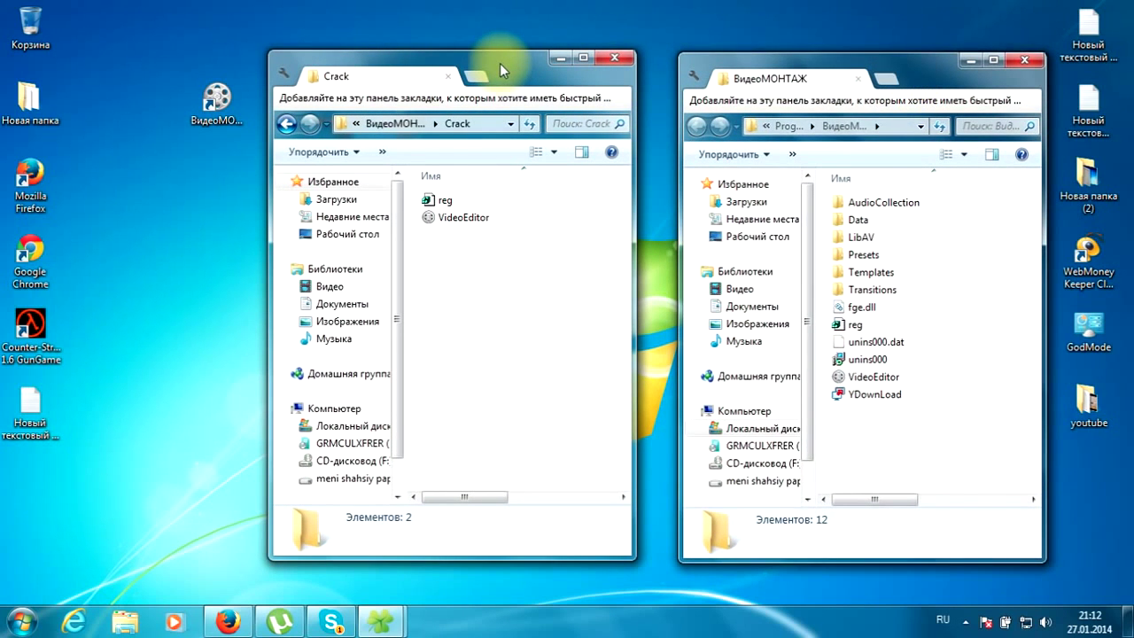
- Move reg and VideoEditor from the Crack folder into the ВидеоМОНТАЖ installation folder, replacing the existing files with administrator permission
drag(456, 310, 881, 451)
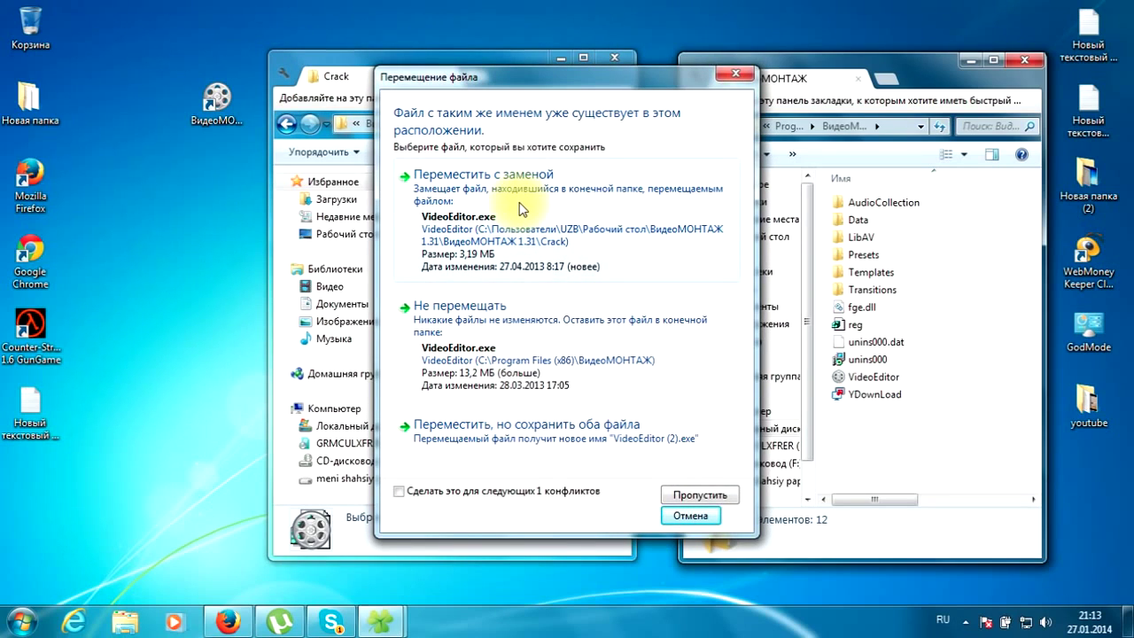
click(523, 210)
click(539, 212)
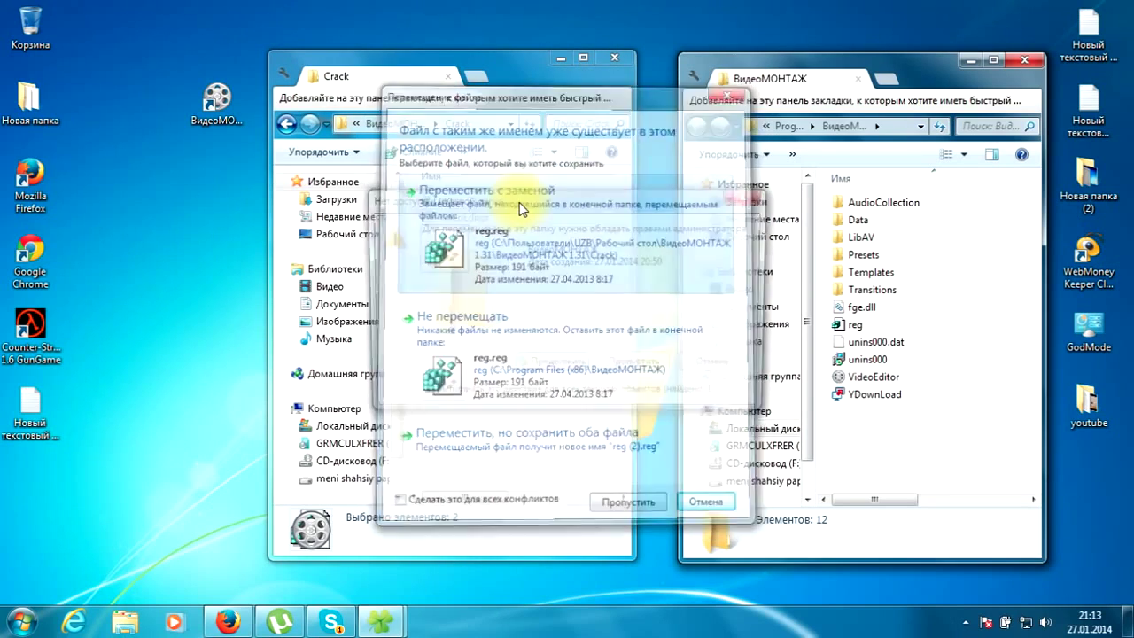
click(521, 366)
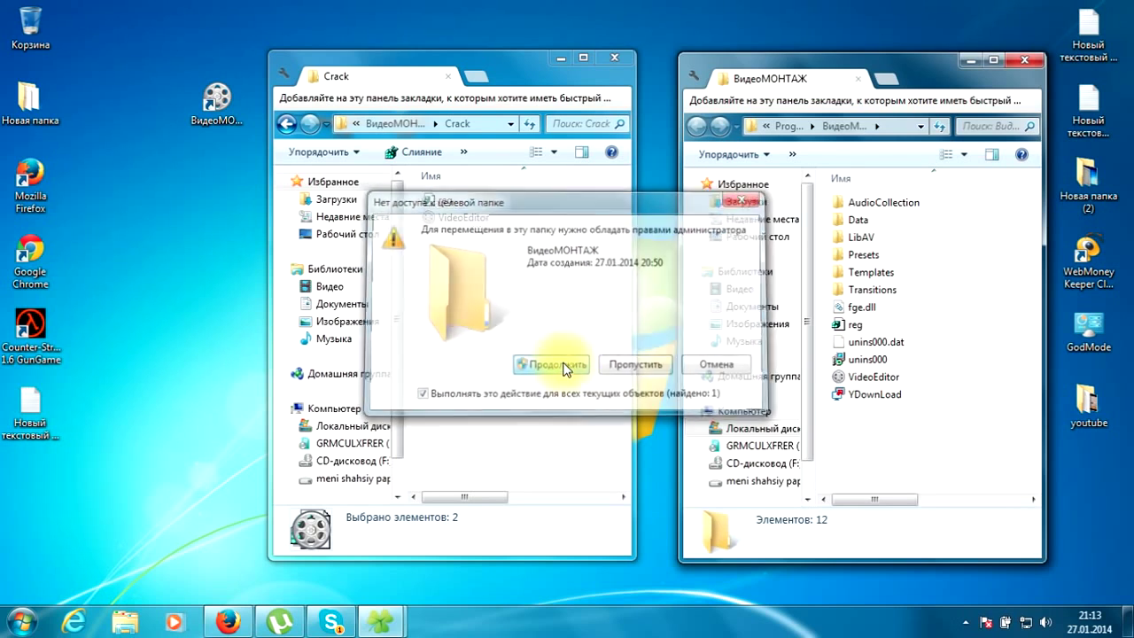
- Close the Crack window and merge the reg file from the installation folder into the Windows registry
click(626, 60)
drag(914, 70, 497, 60)
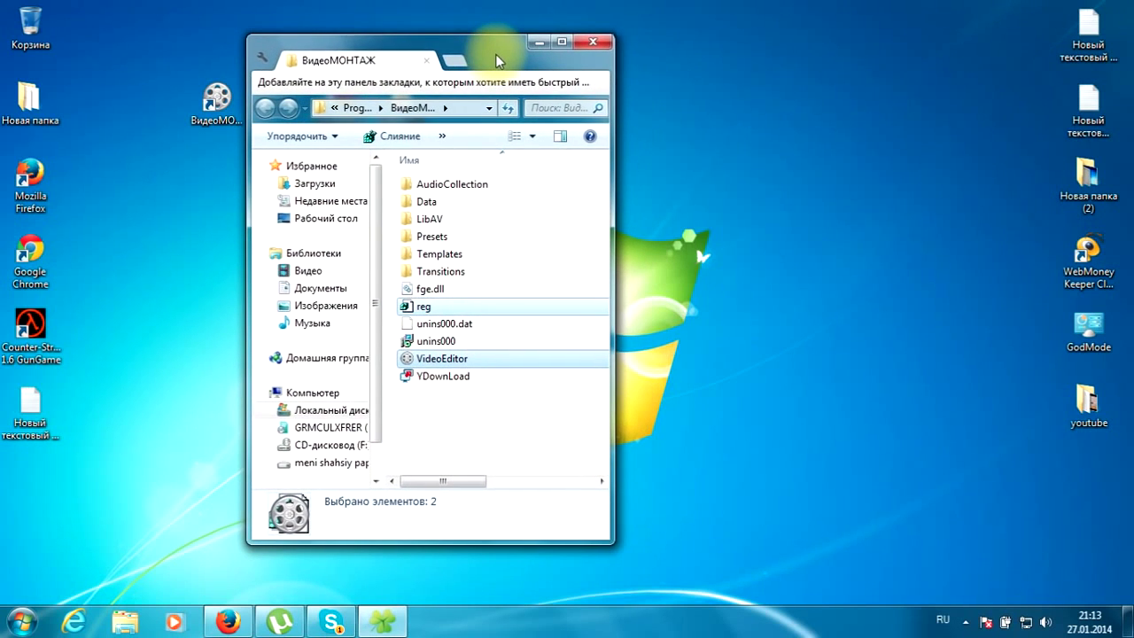
click(429, 309)
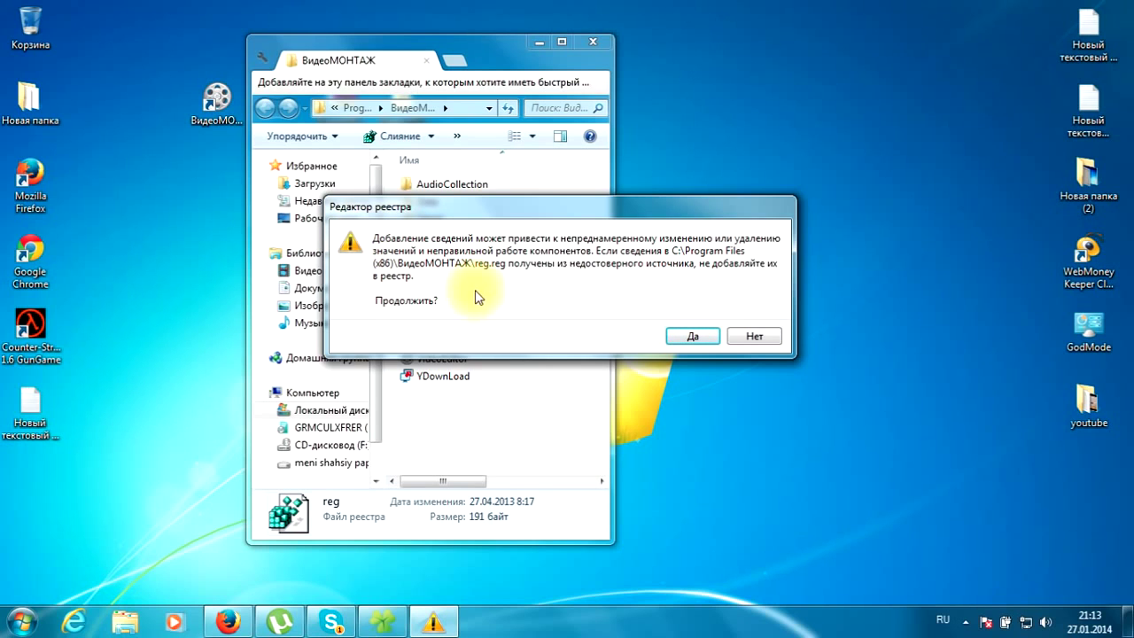
click(694, 338)
click(745, 308)
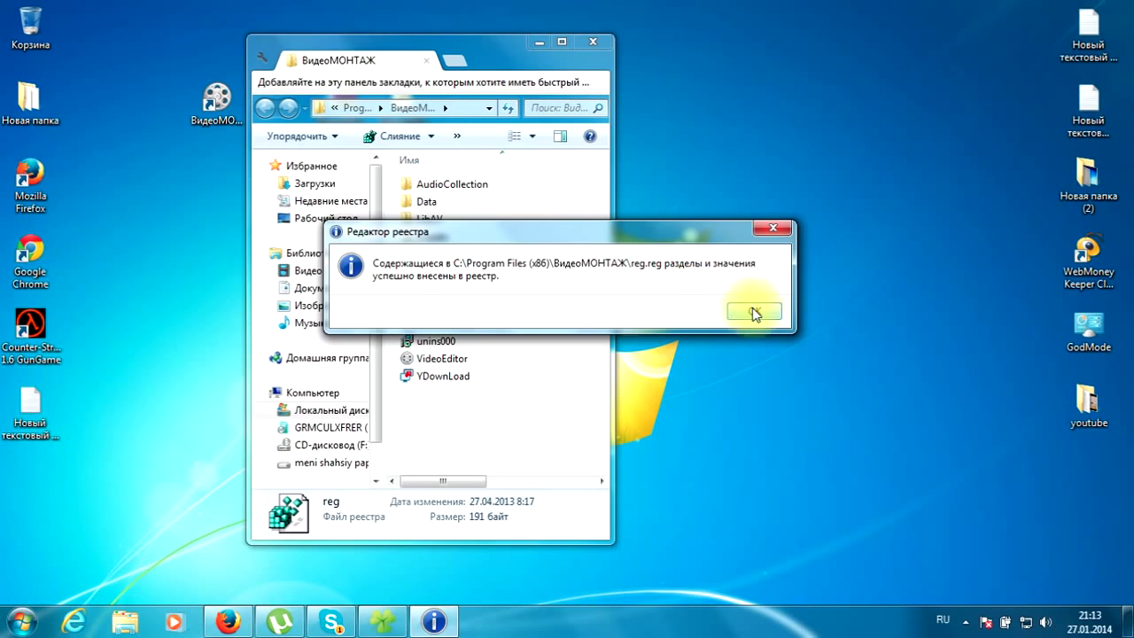
- Close the installation folder, delete the ВидеоМОНТАЖ 1.31 archive and extracted folder from the desktop, and place the program shortcut beside Корзина
click(592, 42)
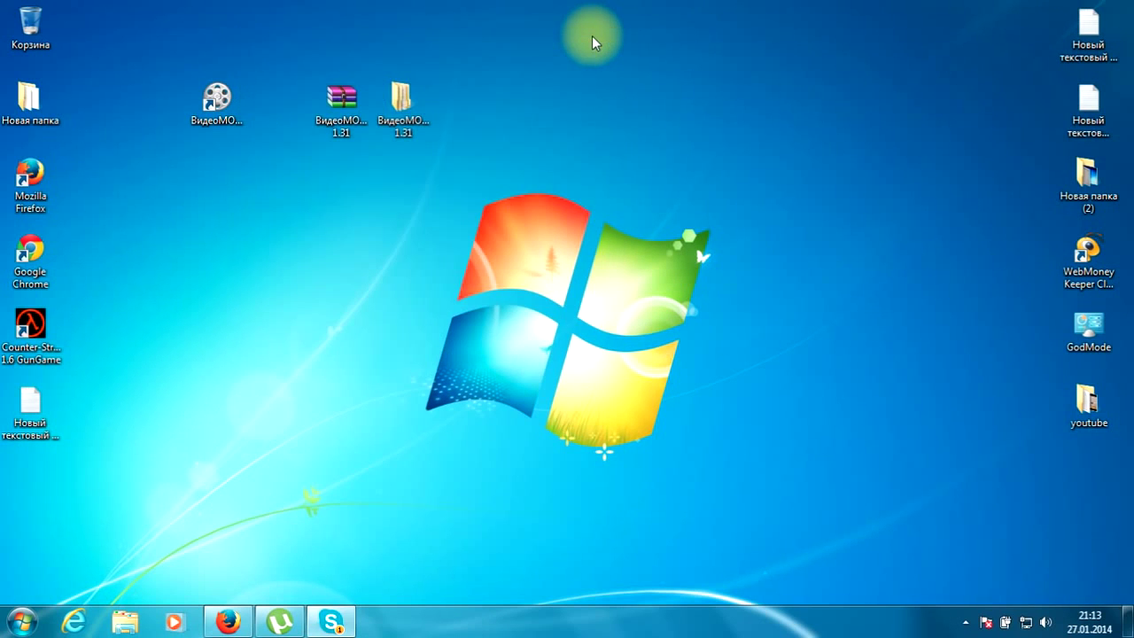
drag(582, 38, 32, 26)
click(651, 320)
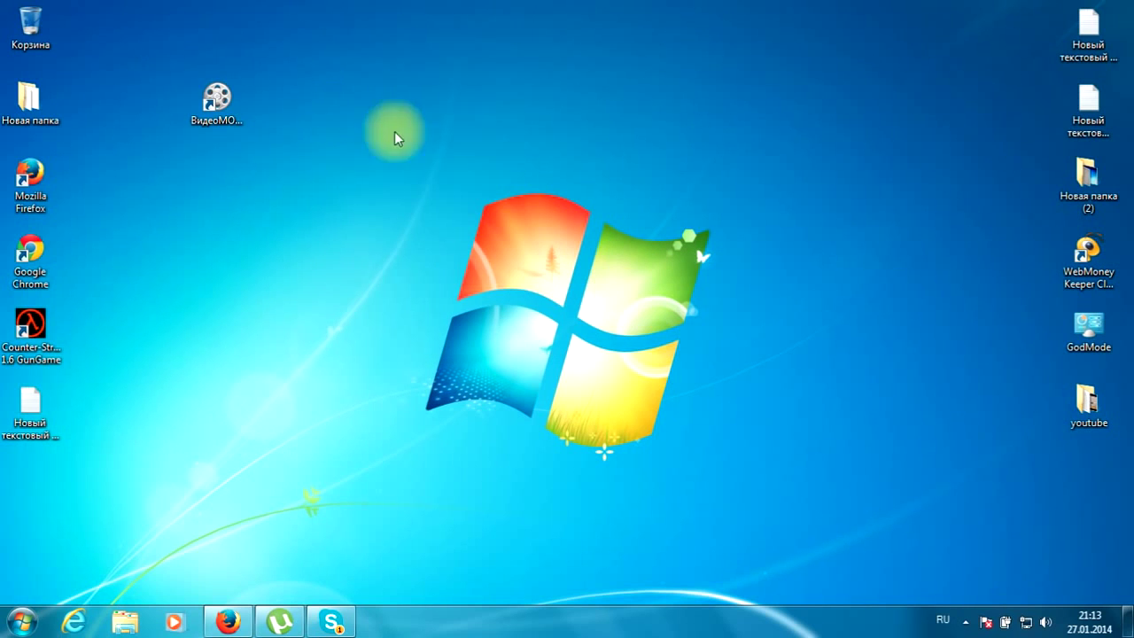
drag(217, 99, 108, 46)
click(259, 115)
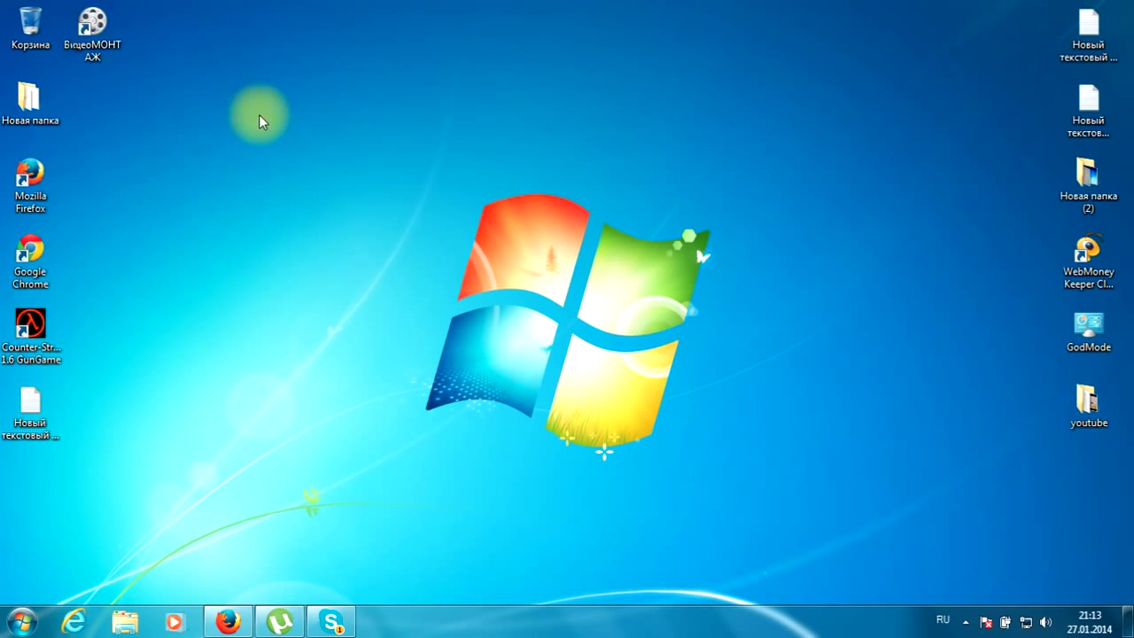
- Launch ВидеоМОНТАЖ from its desktop shortcut and collapse Локальный диск (C:) in the folder tree
double_click(114, 28)
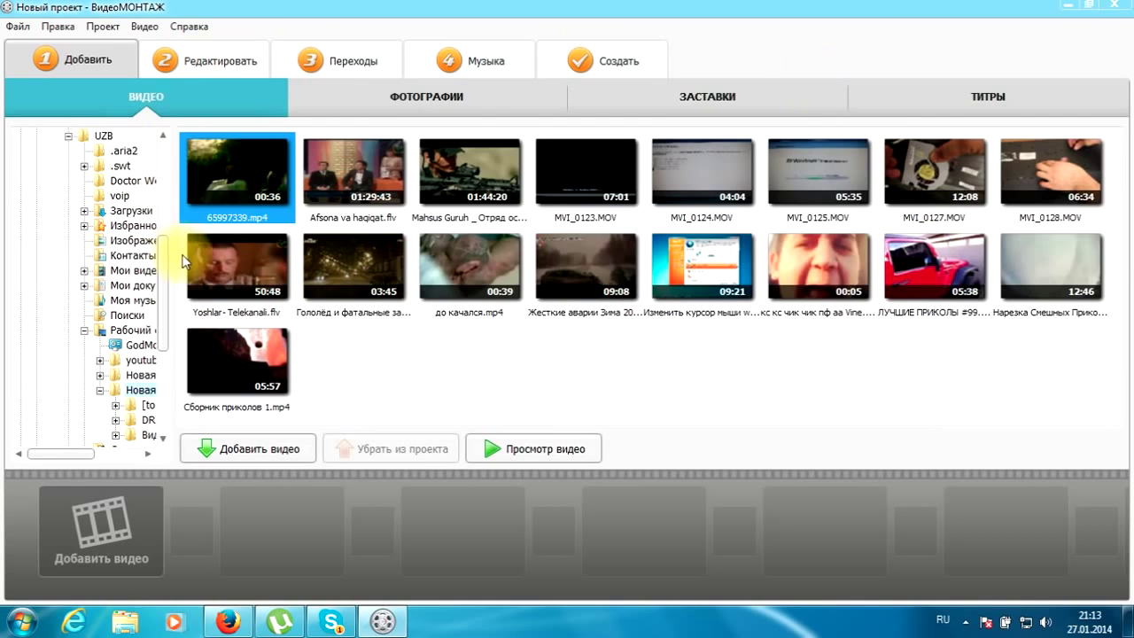
scroll(156, 196, up, 5)
scroll(154, 188, up, 2)
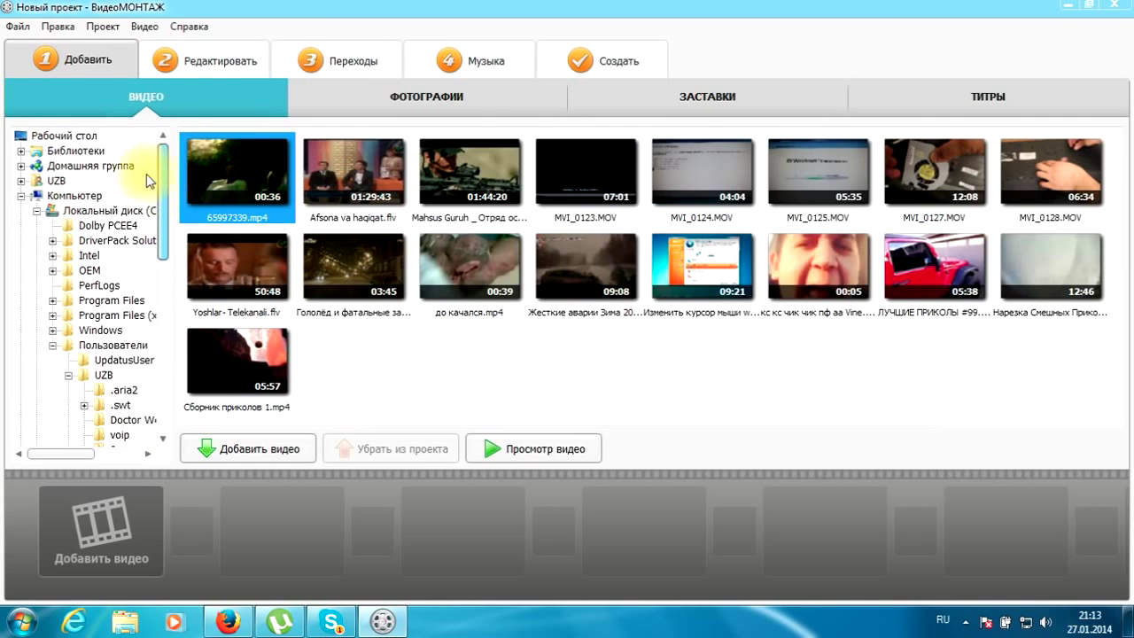
click(36, 211)
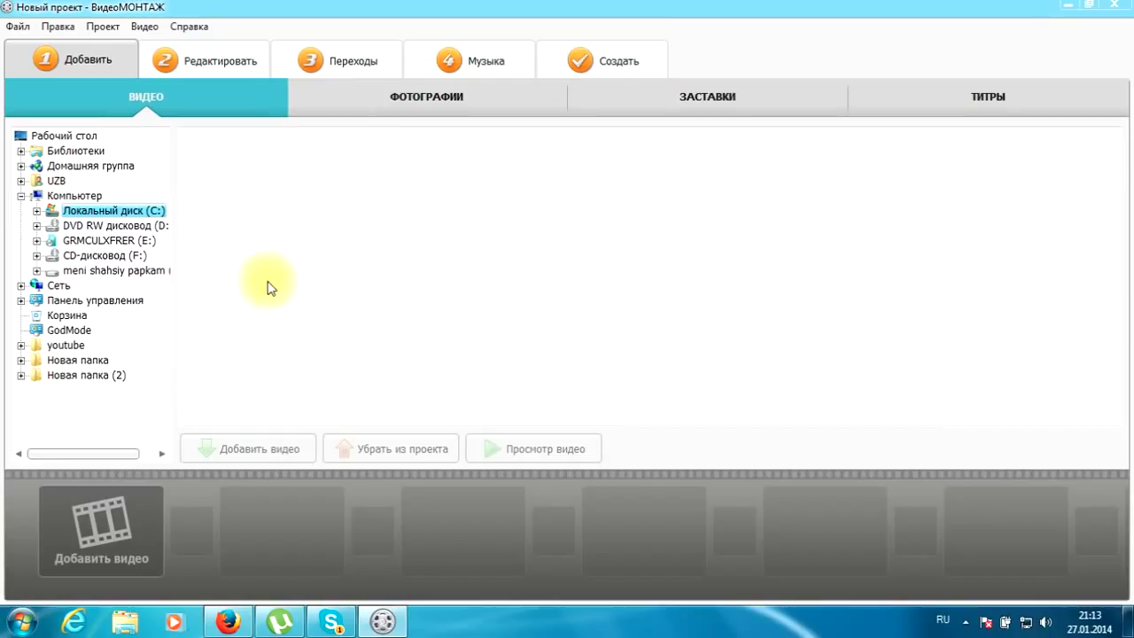
- Browse the subfolders of Новая папка (2) and Локальный диск (C:) in the folder tree
click(20, 376)
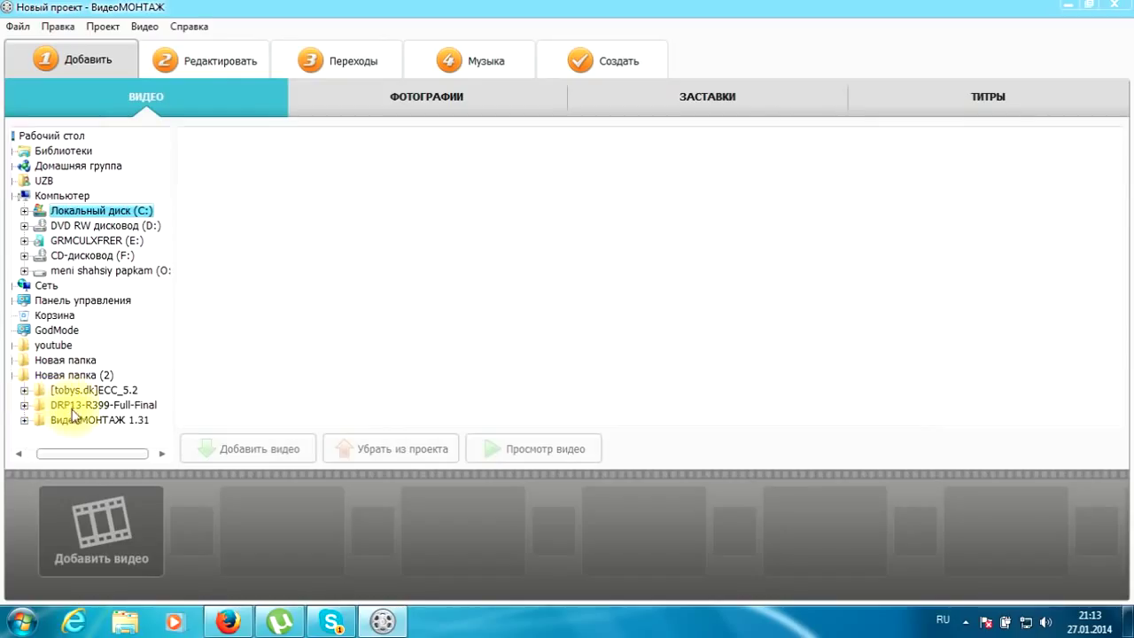
click(20, 376)
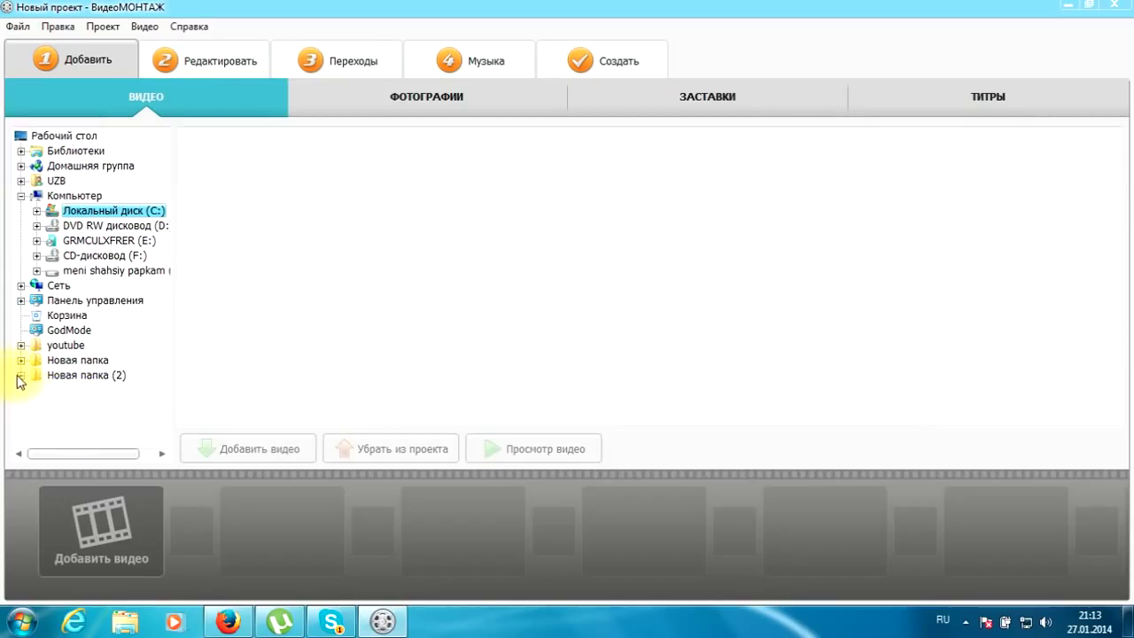
double_click(117, 213)
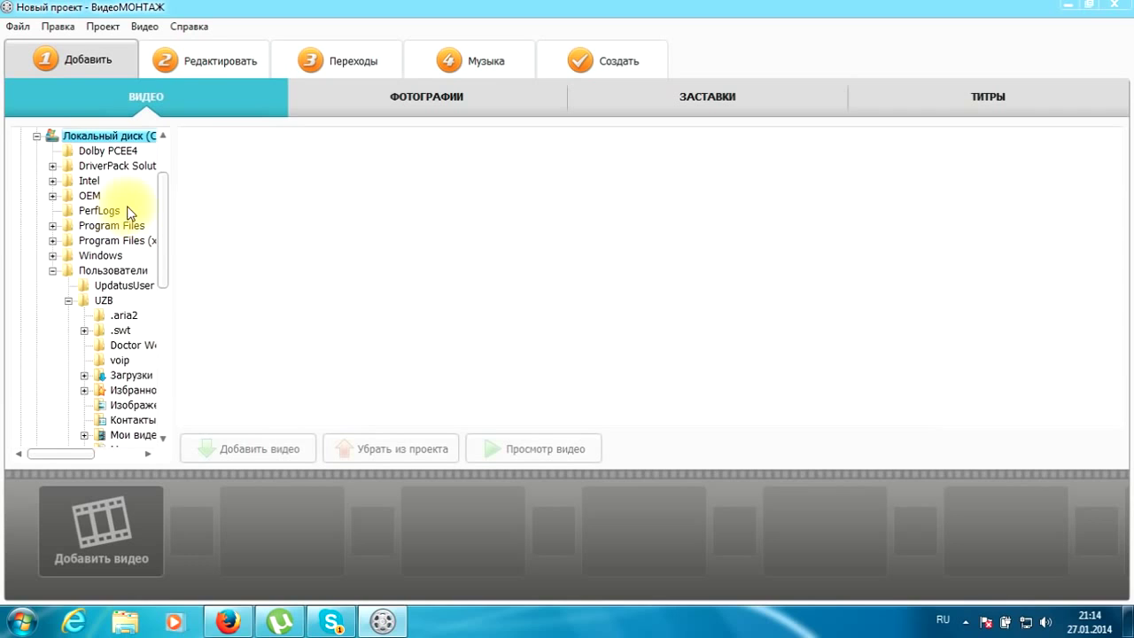
scroll(133, 213, down, 5)
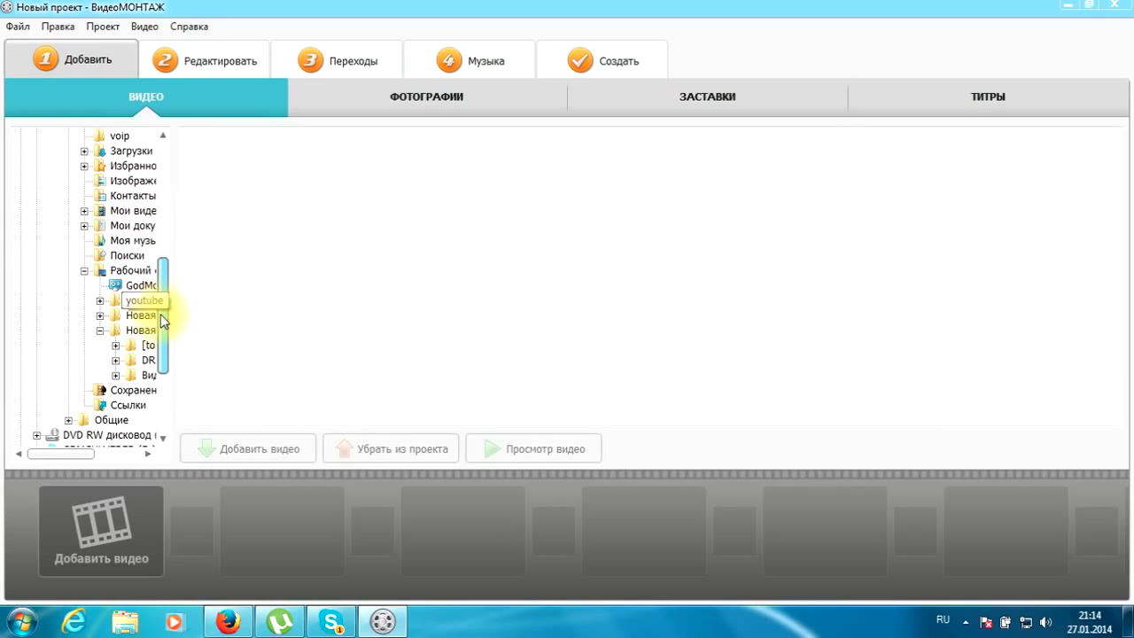
scroll(161, 344, up, 1)
scroll(160, 343, down, 1)
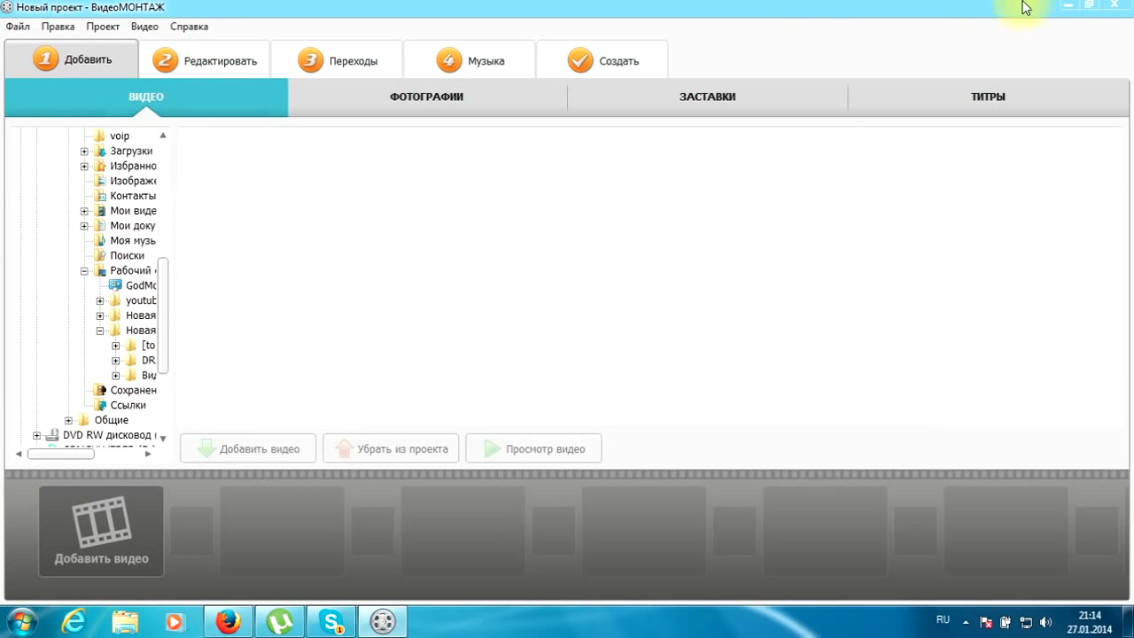
- Restore the editor window to a smaller size and try to bring a video from the desktop's Новая папка (2) into it
click(1083, 7)
double_click(1087, 178)
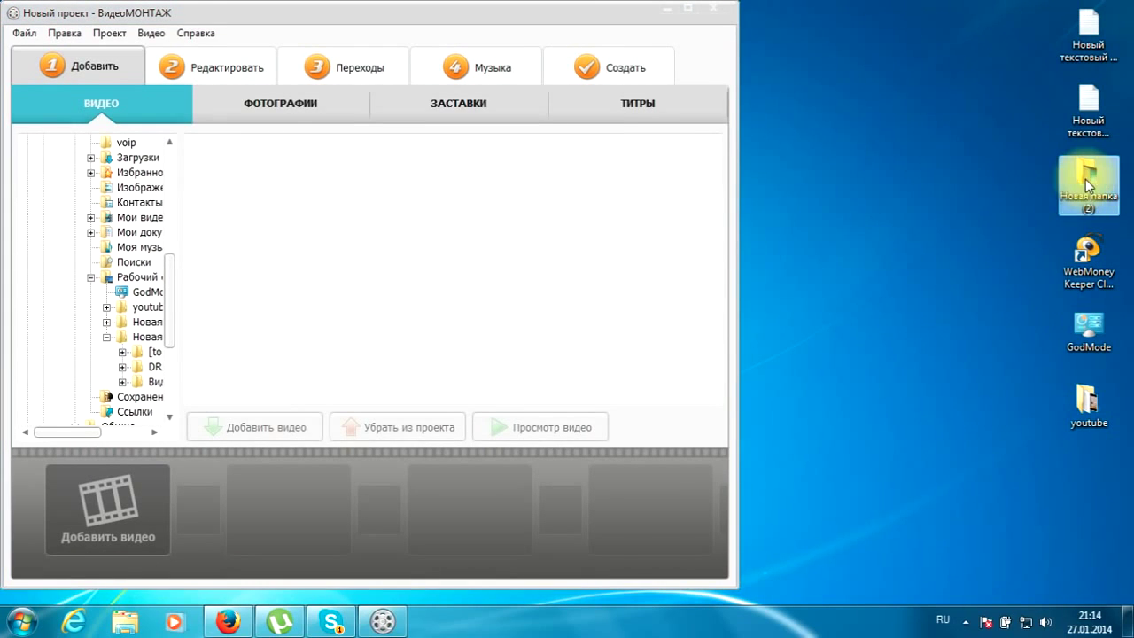
drag(448, 30, 900, 39)
drag(1054, 197, 1043, 374)
scroll(1042, 374, down, 10)
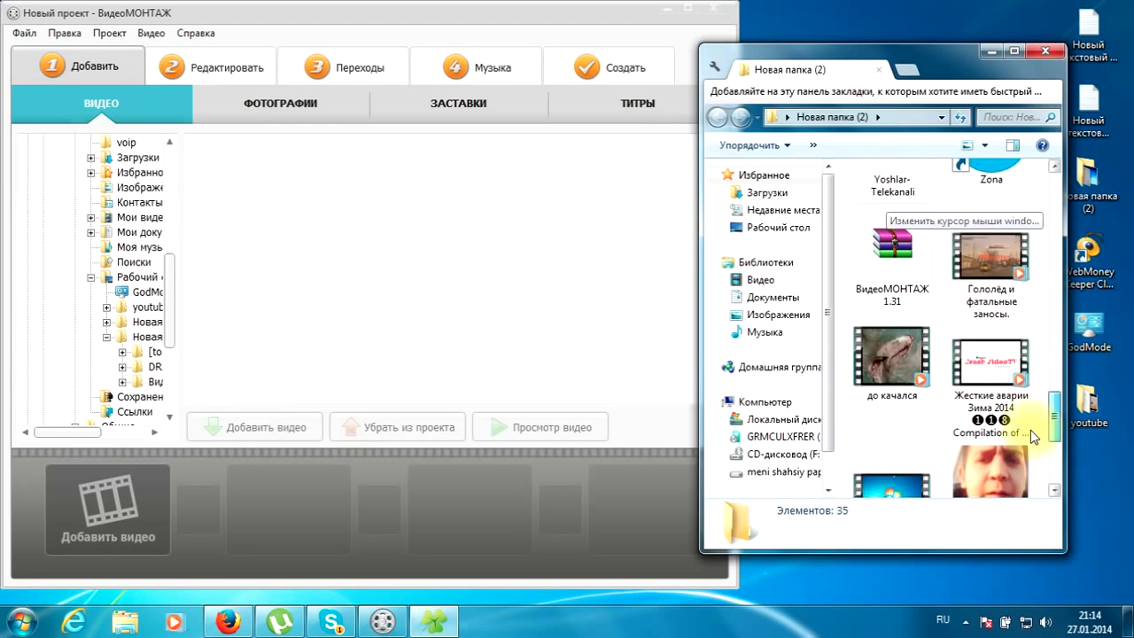
drag(990, 281, 347, 278)
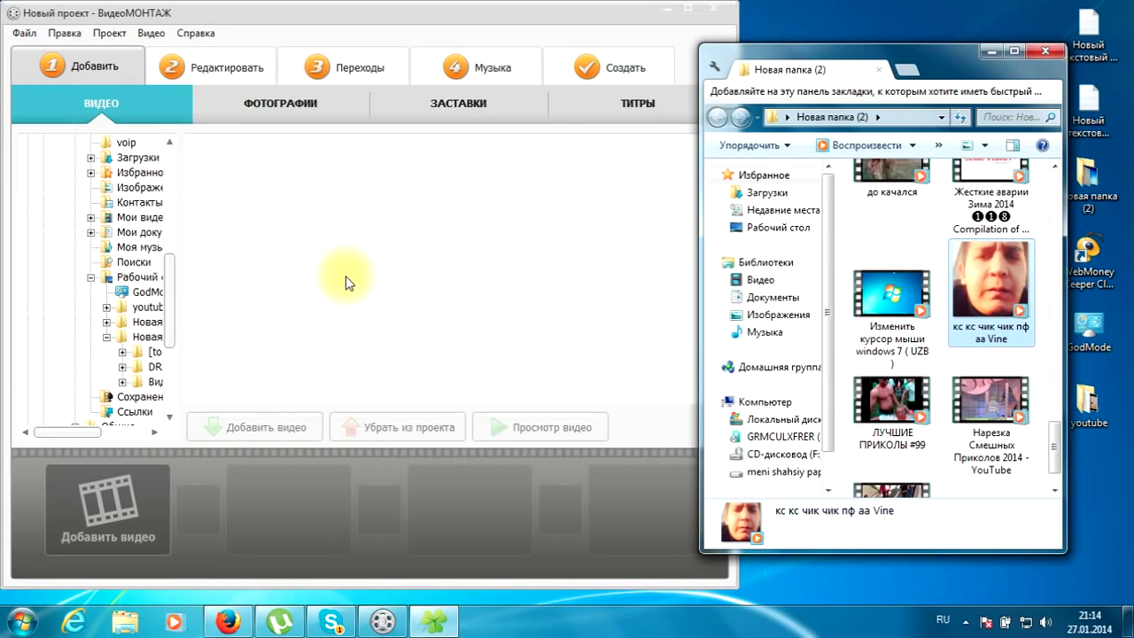
click(1046, 50)
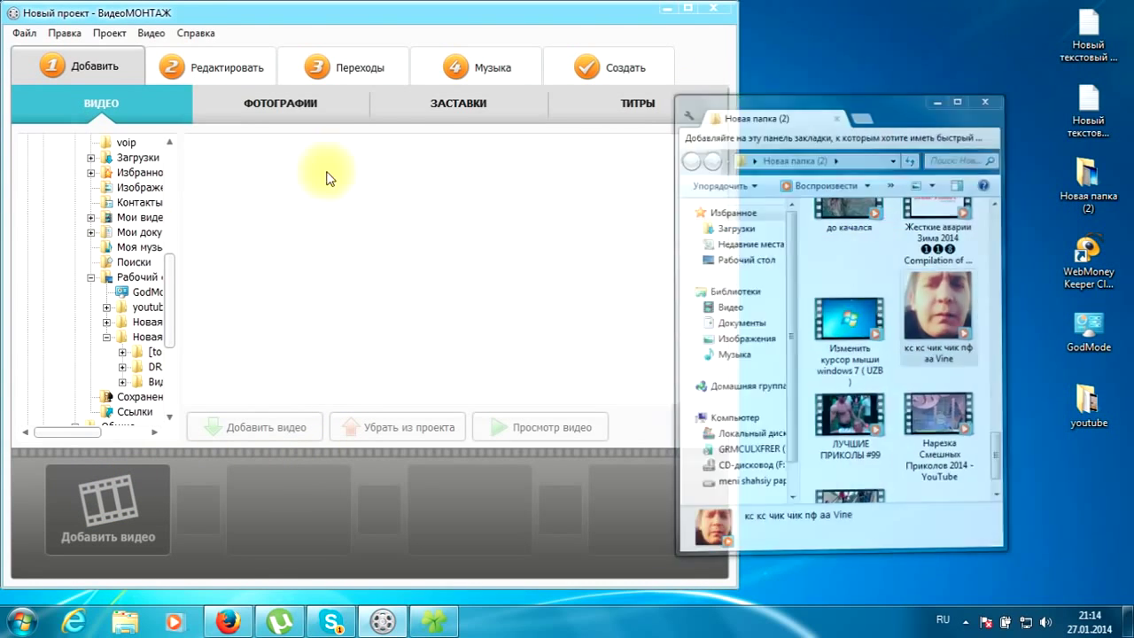
- Maximize the editor window, collapse the folder tree to the Рабочий стол level, and show the videos in Новая папка (2)
scroll(171, 300, up, 8)
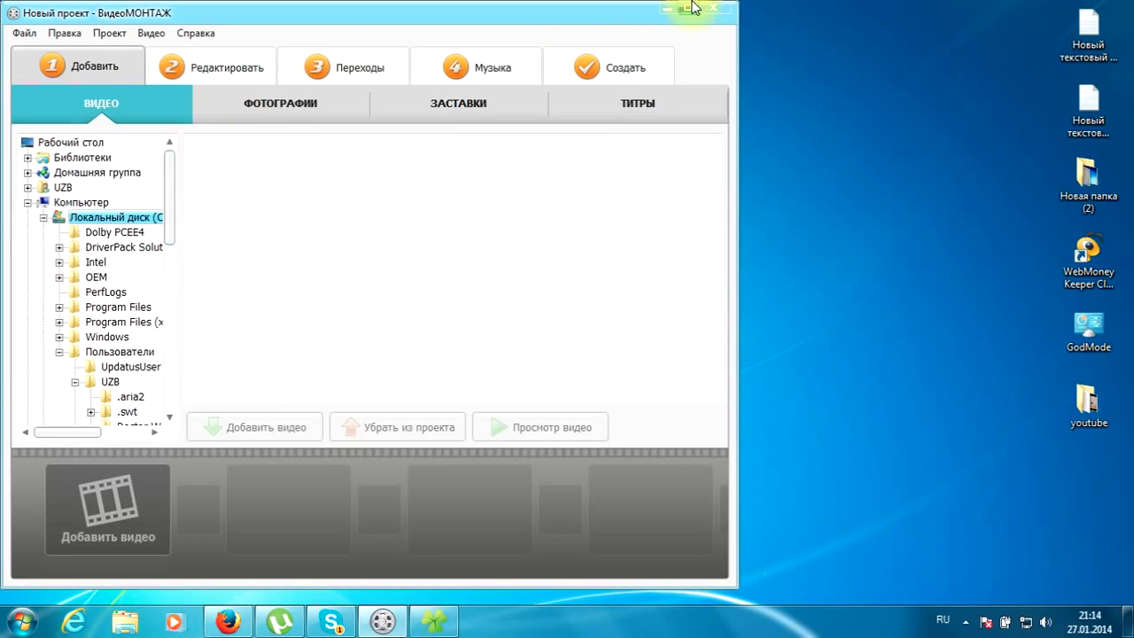
click(688, 8)
double_click(54, 138)
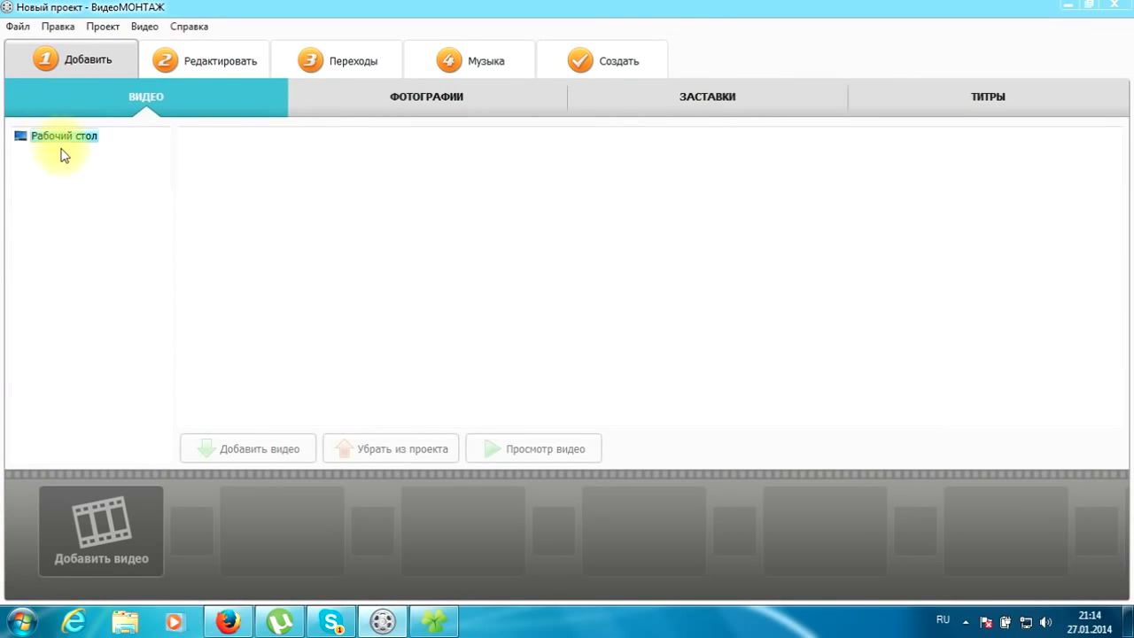
double_click(59, 137)
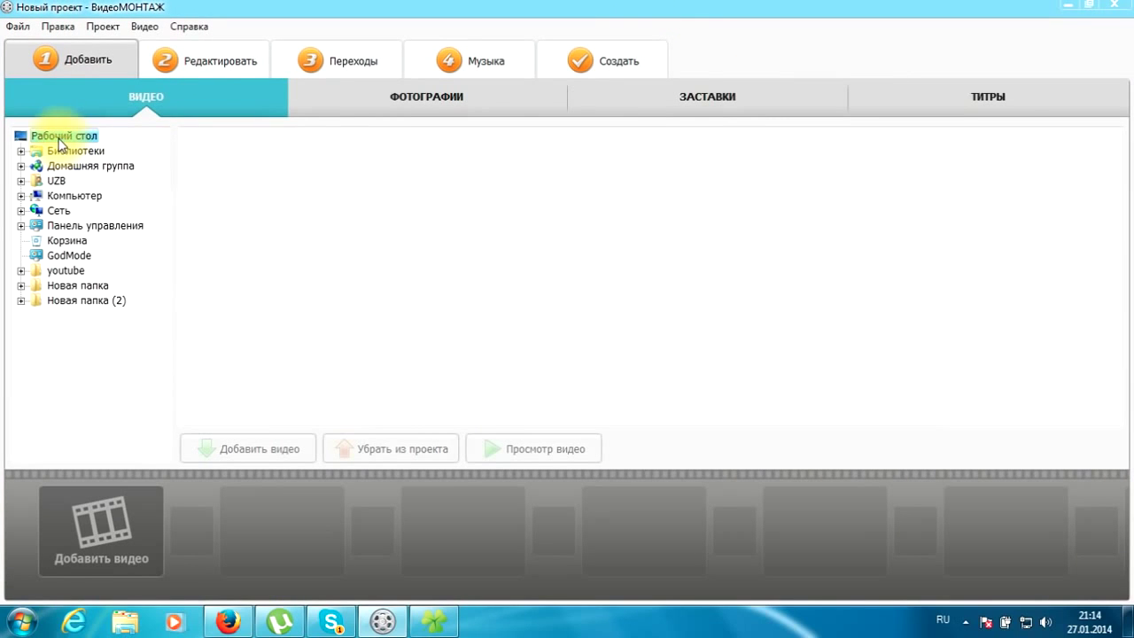
click(65, 301)
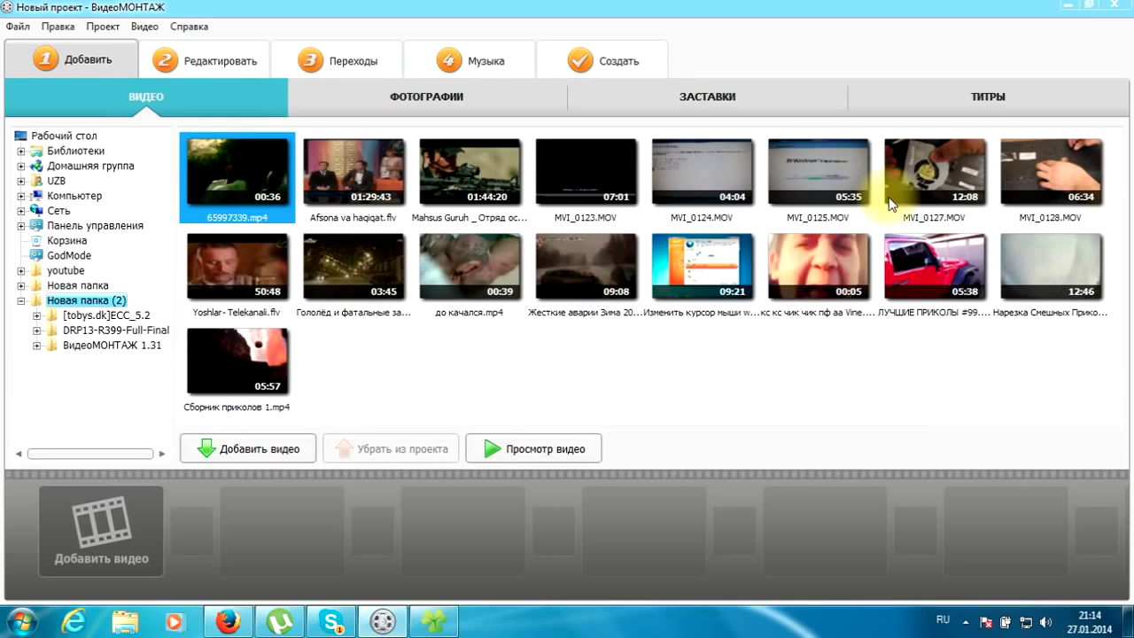
- Add the five-second Vine clip from Новая папка (2) to the project and play it in the trimming view
click(823, 263)
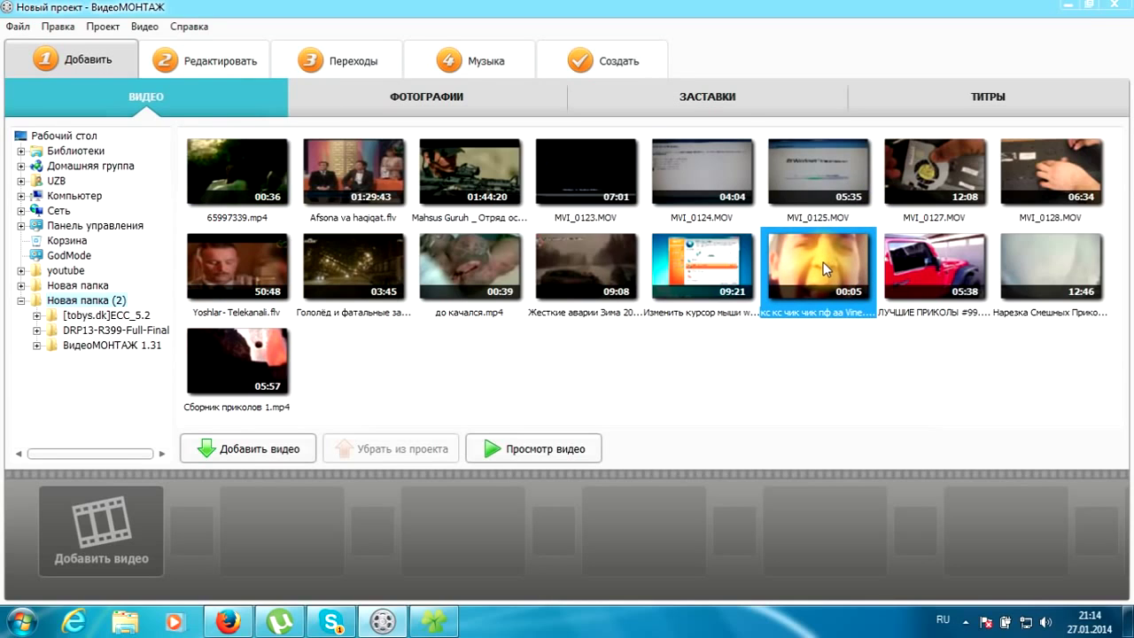
double_click(824, 263)
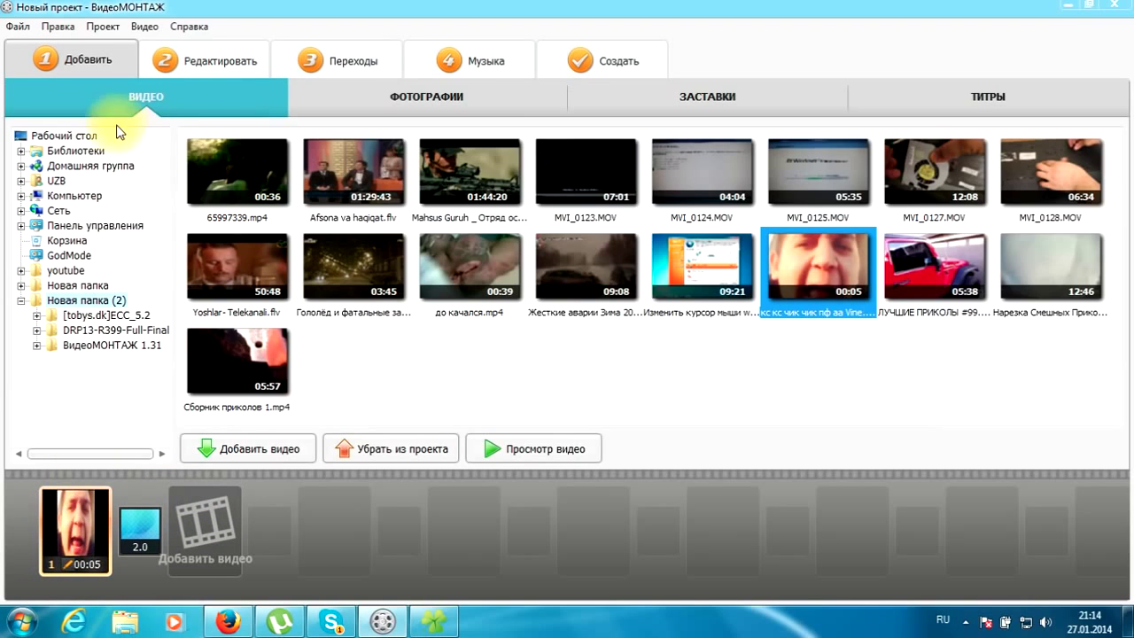
click(199, 59)
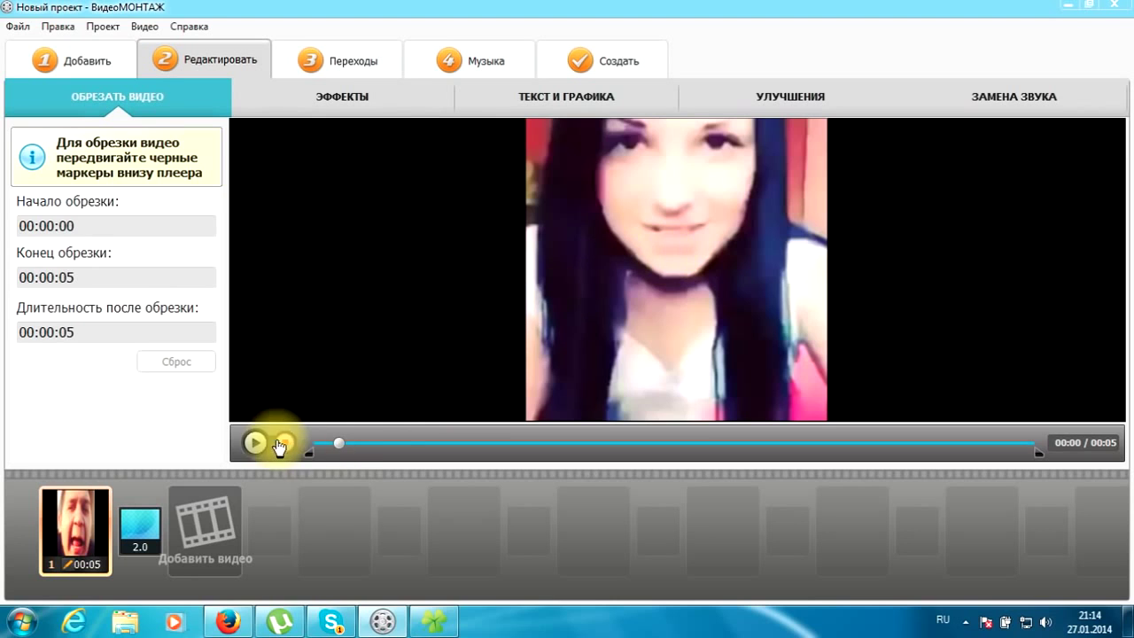
click(254, 443)
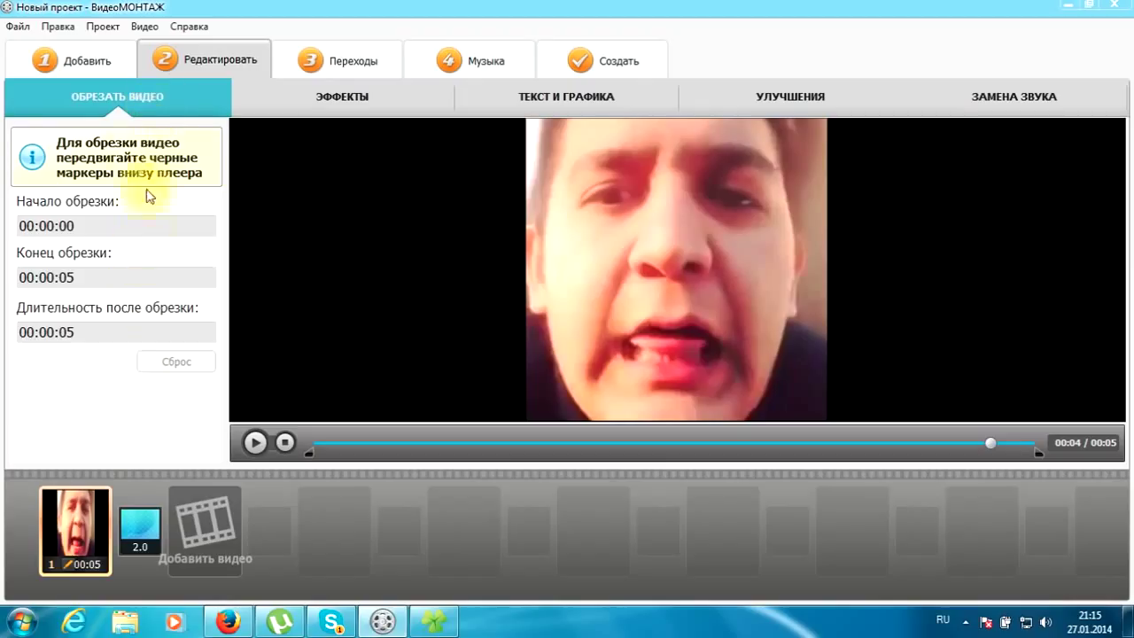
- Trim the clip's beginning so it starts at 00:00:02, and play the trimmed clip in the effects view
drag(309, 456, 435, 454)
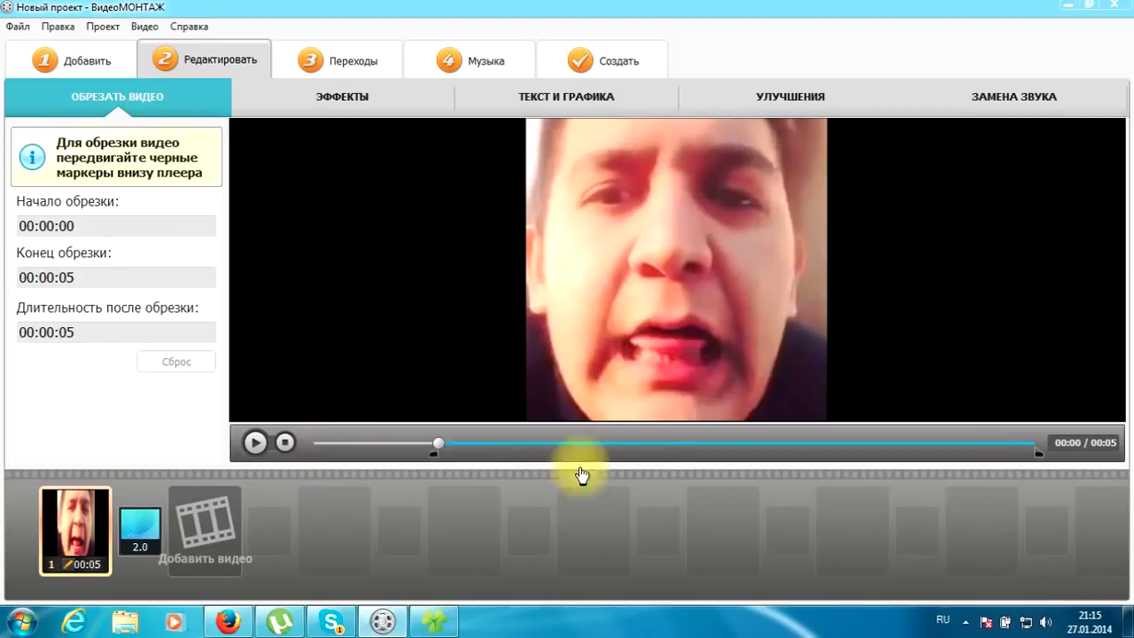
mouse_move(581, 476)
mouse_down()
mouse_move(653, 470)
mouse_move(638, 472)
mouse_up()
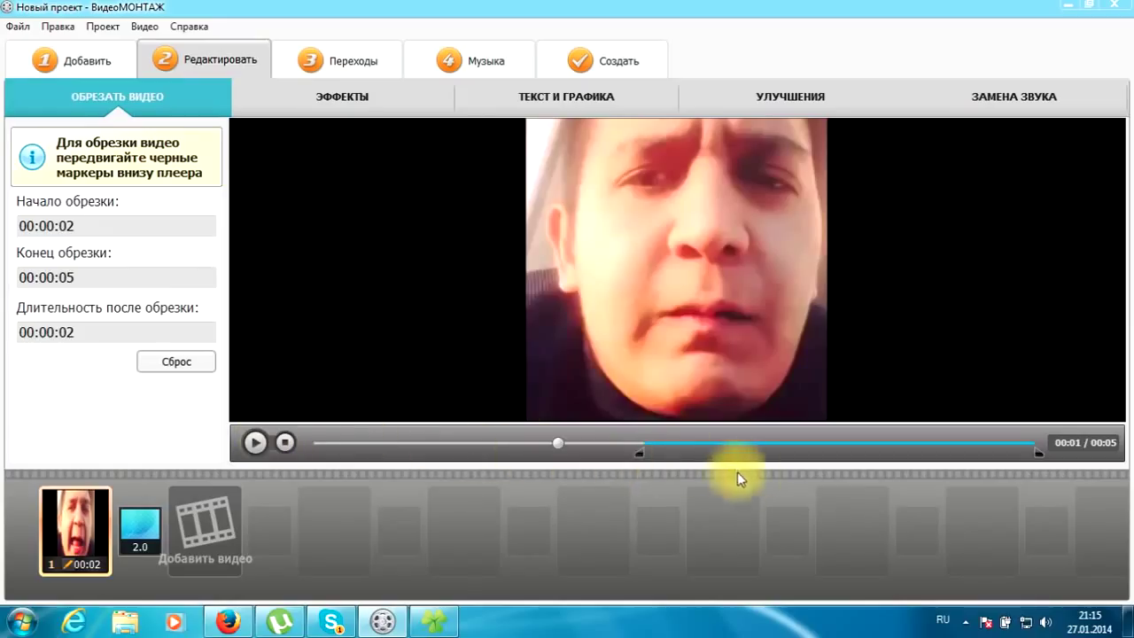
click(653, 459)
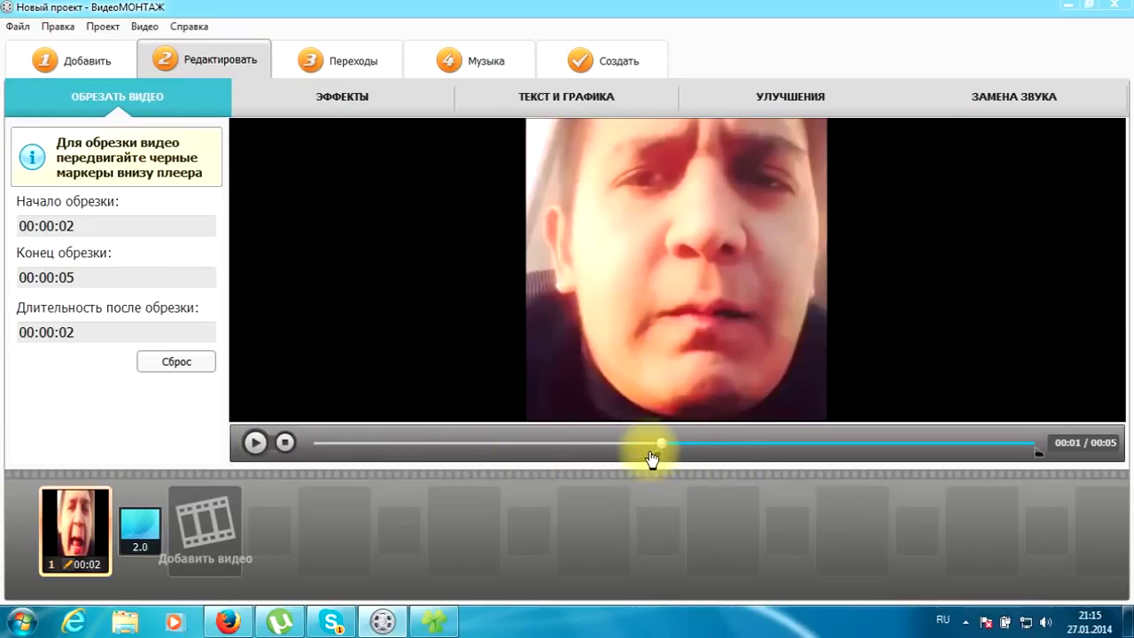
mouse_move(641, 458)
mouse_down()
mouse_move(598, 461)
mouse_move(613, 456)
mouse_up()
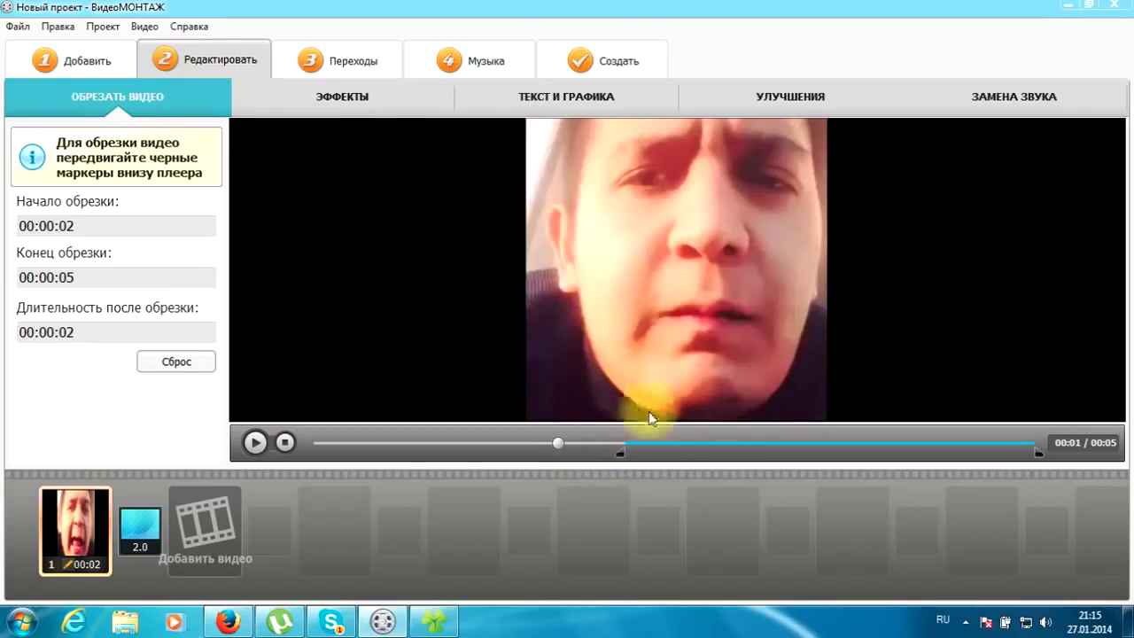
click(387, 99)
click(257, 443)
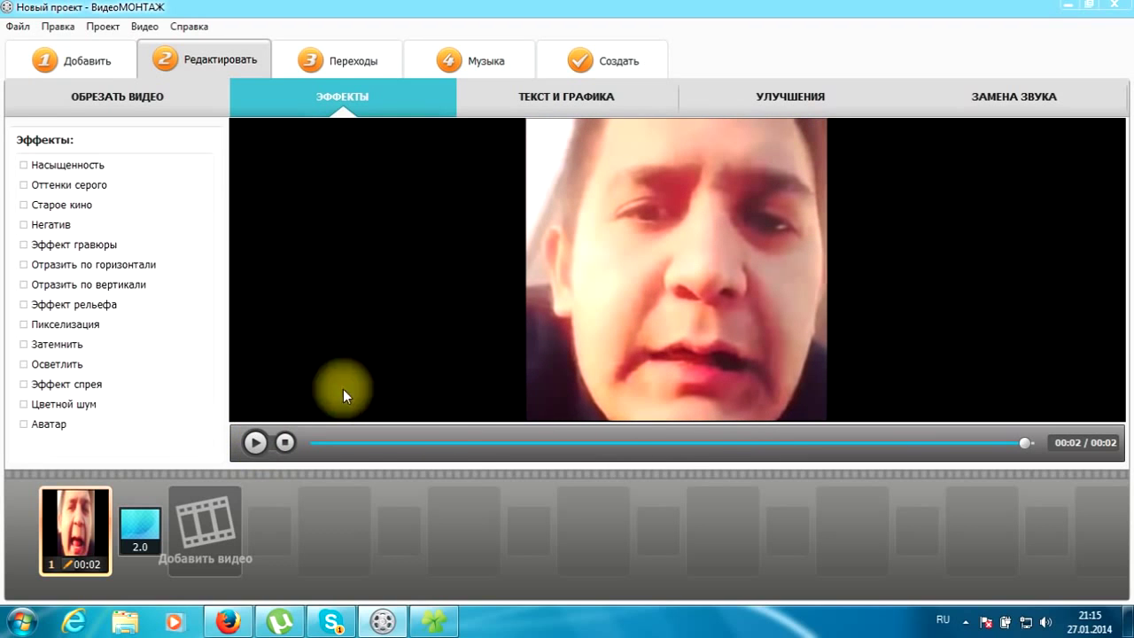
- Try the effects Насыщенность, Оттенки серого, Старое кино, Негатив and Эффект гравюры on the clip, clearing each one
click(25, 169)
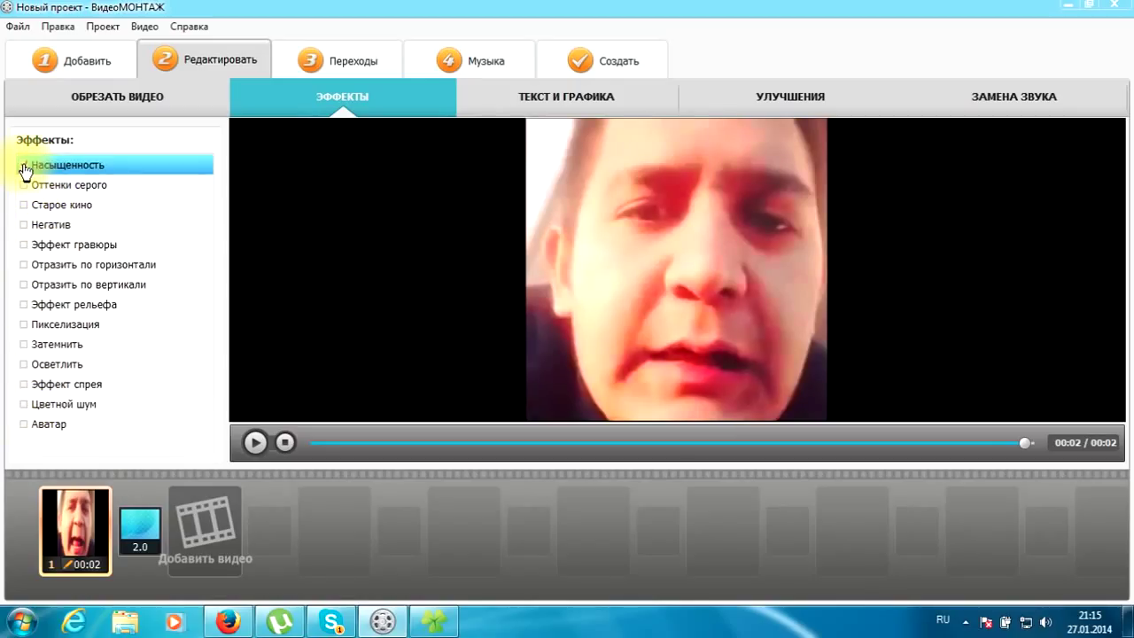
click(25, 187)
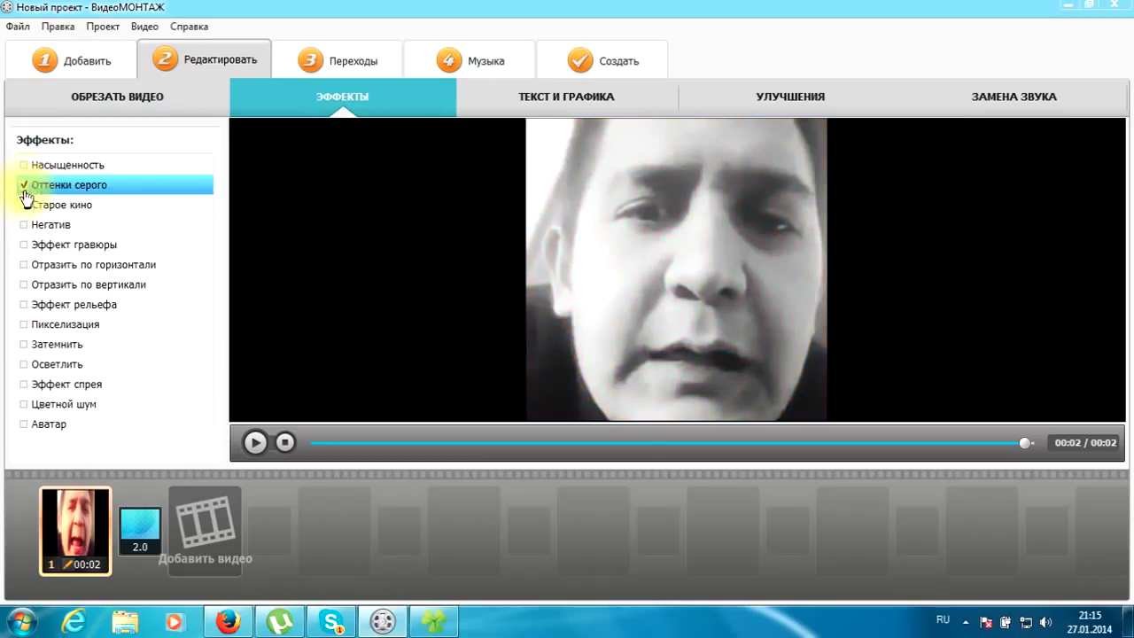
click(25, 187)
click(24, 207)
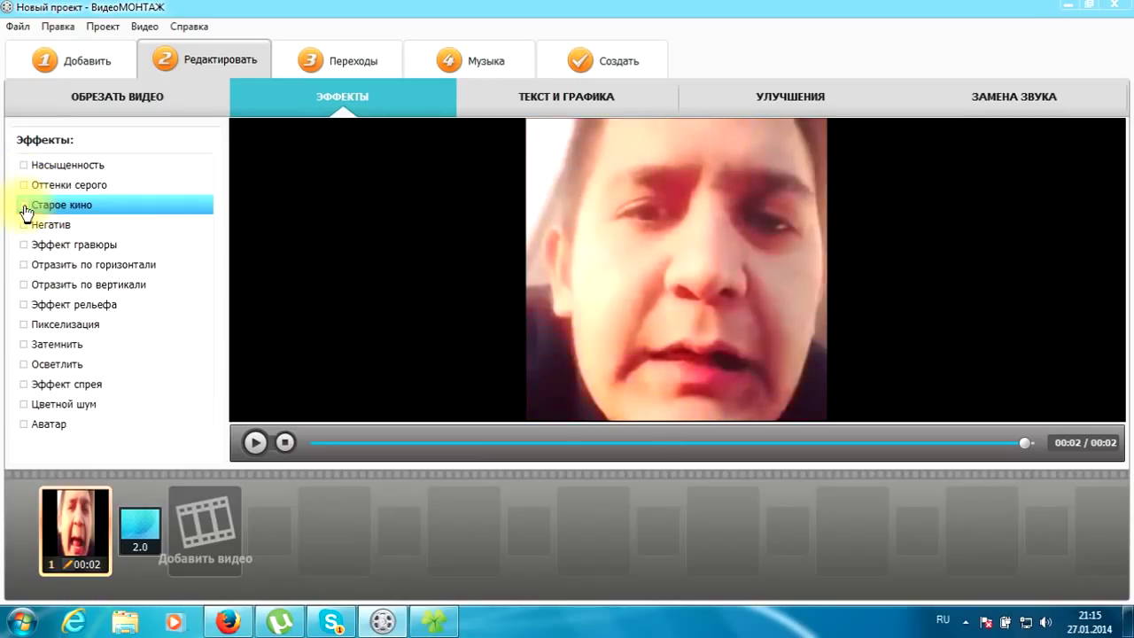
click(26, 227)
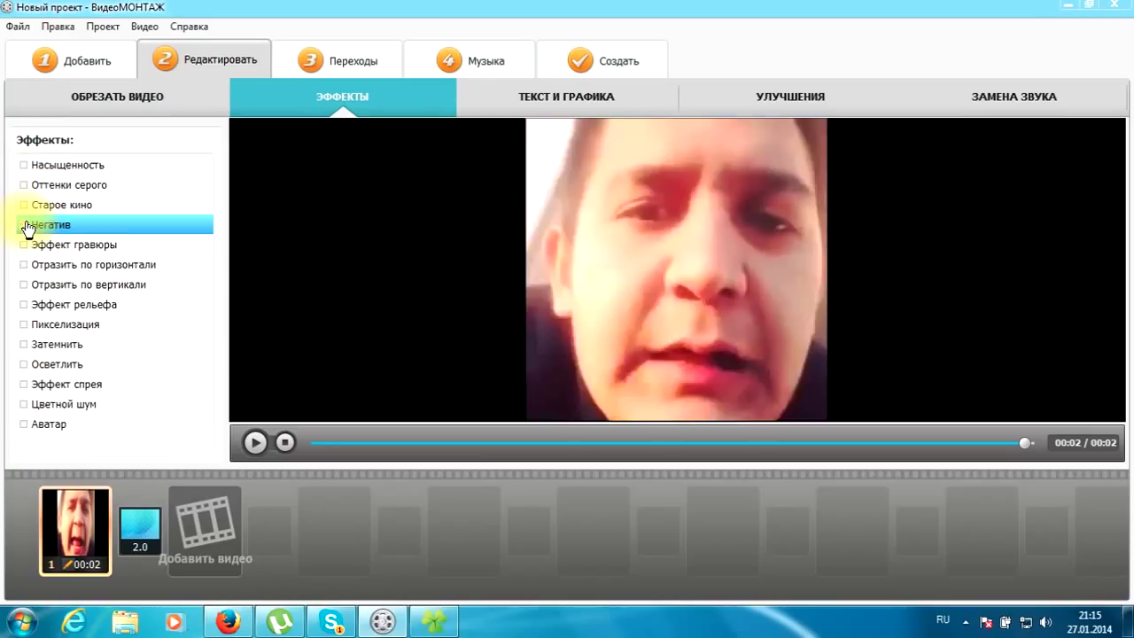
click(27, 247)
- Apply Отразить по горизонтали to the clip, play the mirrored video, and remove the effect
click(26, 266)
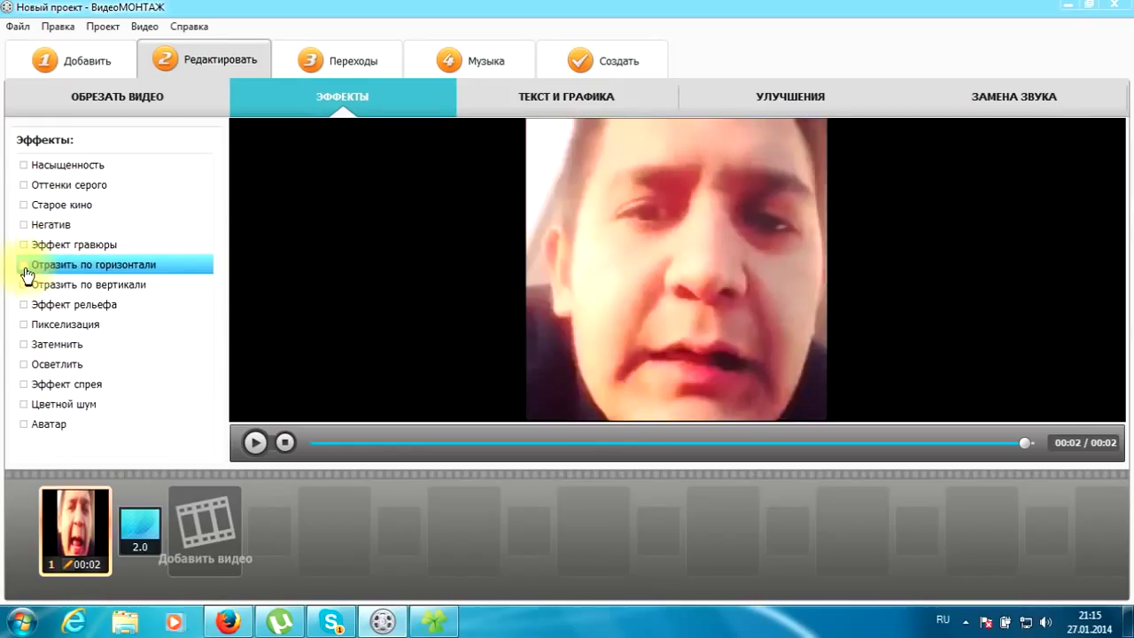
click(257, 443)
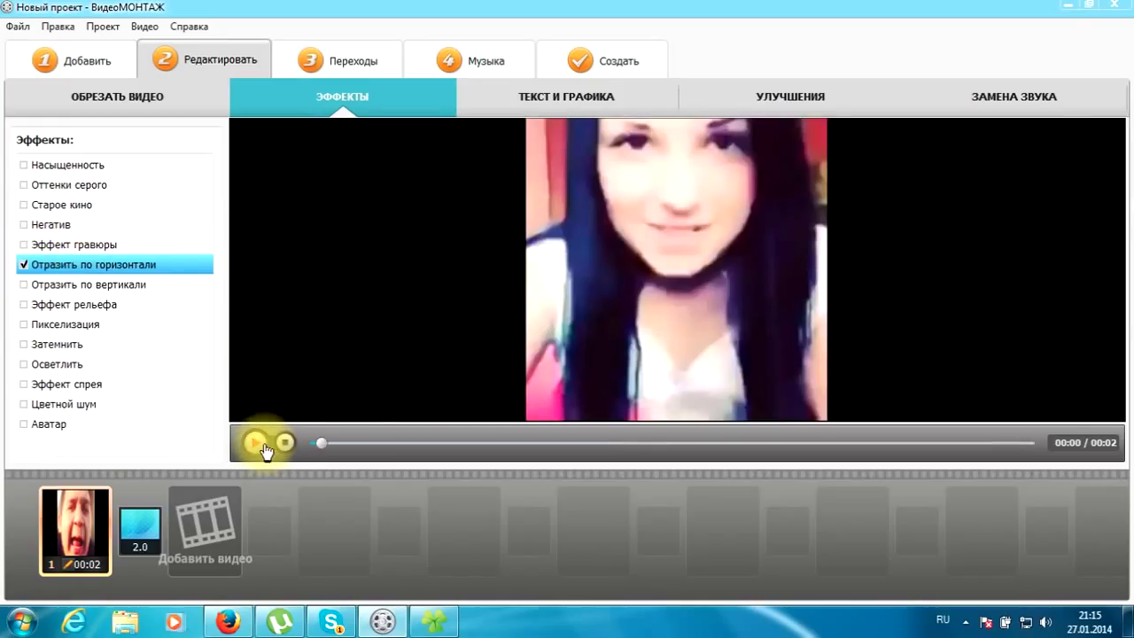
click(283, 443)
click(257, 444)
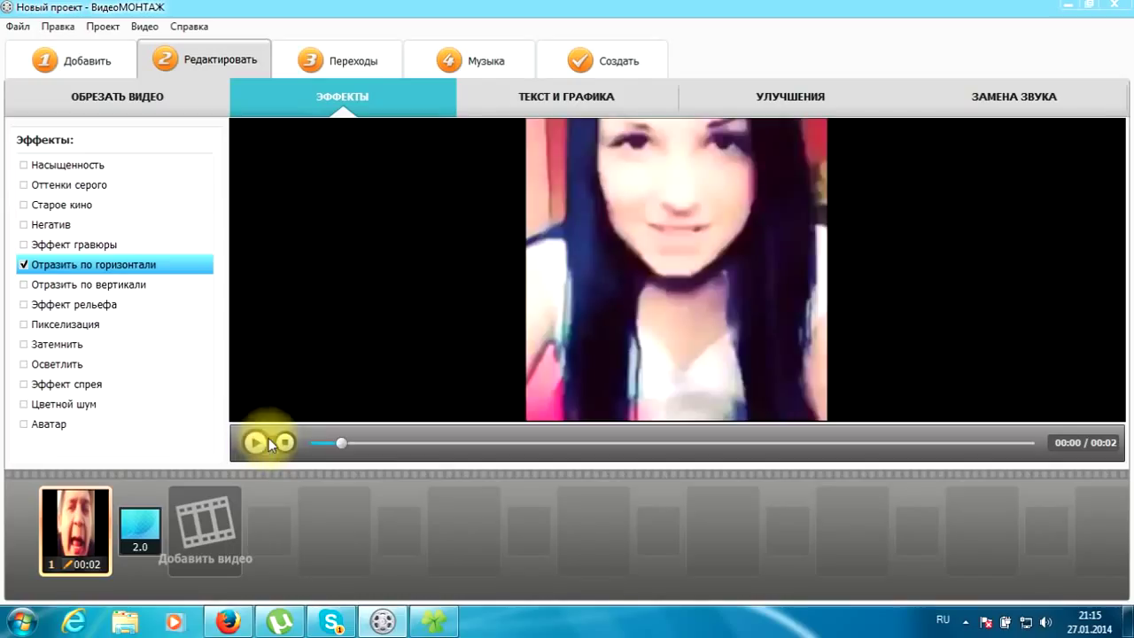
click(565, 98)
click(390, 96)
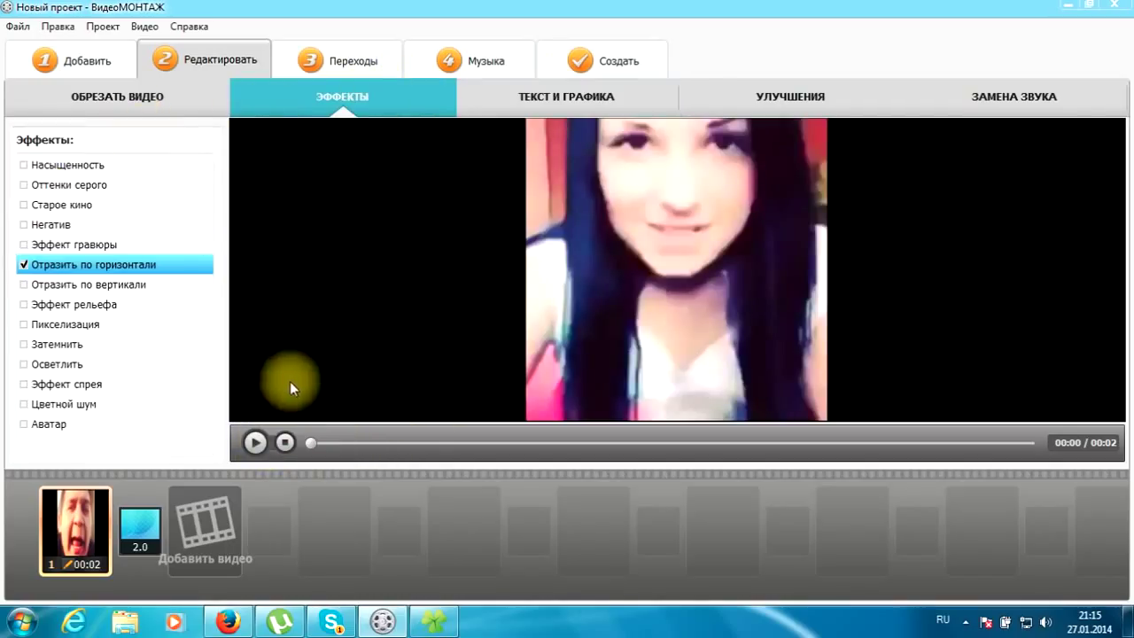
click(257, 443)
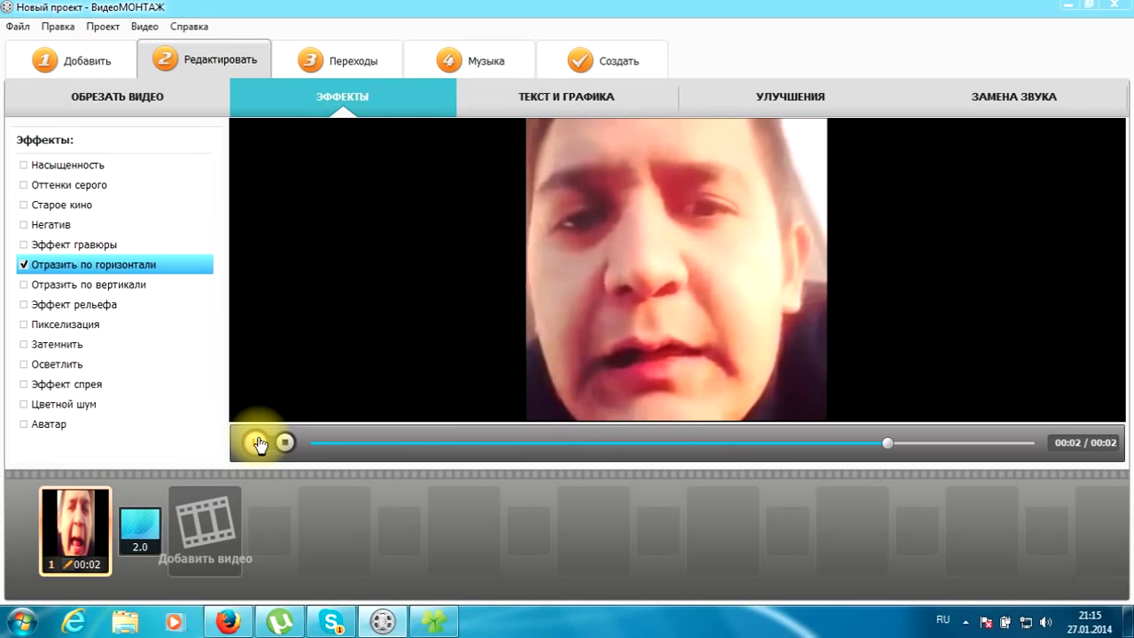
click(23, 264)
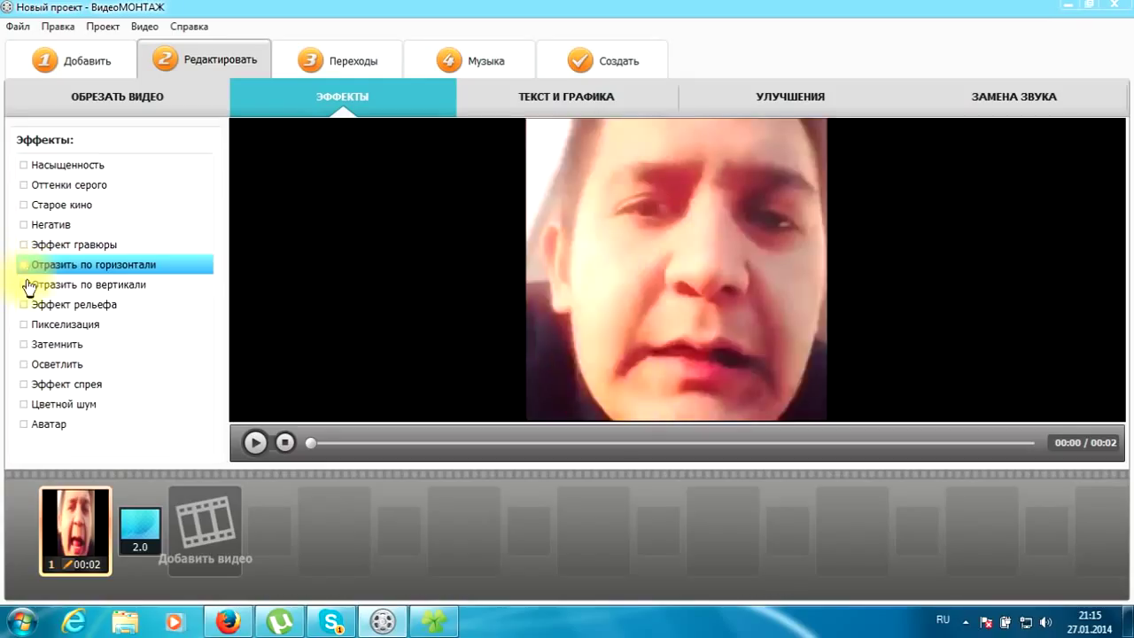
- Try the effects Отразить по вертикали, Эффект рельефа, Пикселизация, Затемнить and Осветлить on the clip, clearing each one
click(24, 284)
click(24, 285)
click(24, 285)
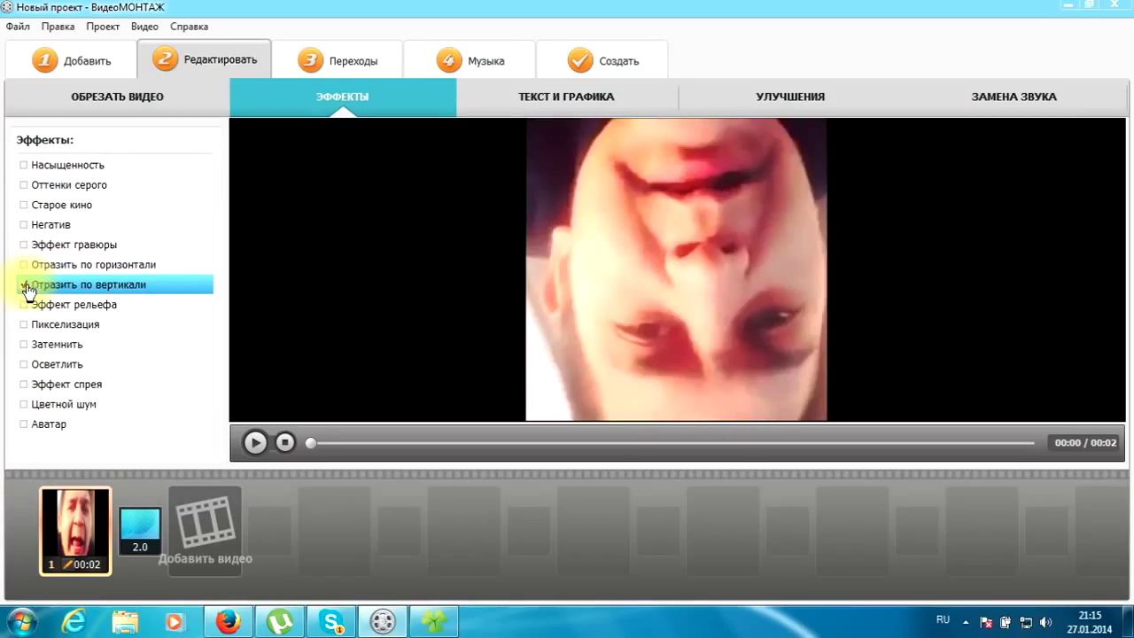
click(24, 285)
click(24, 304)
click(24, 304)
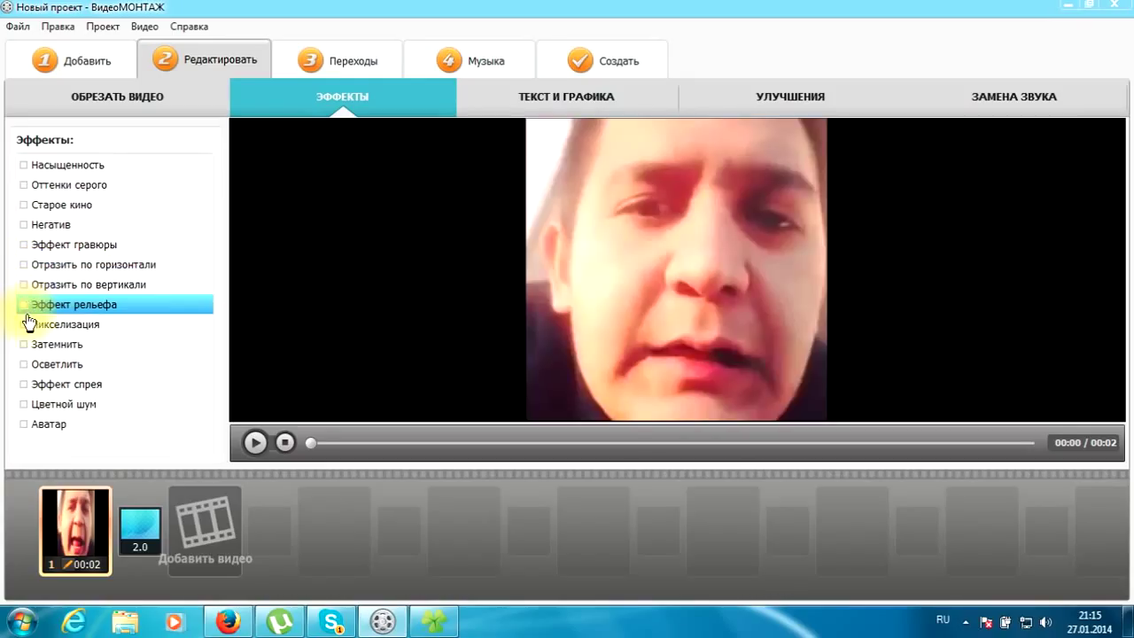
click(25, 325)
click(26, 344)
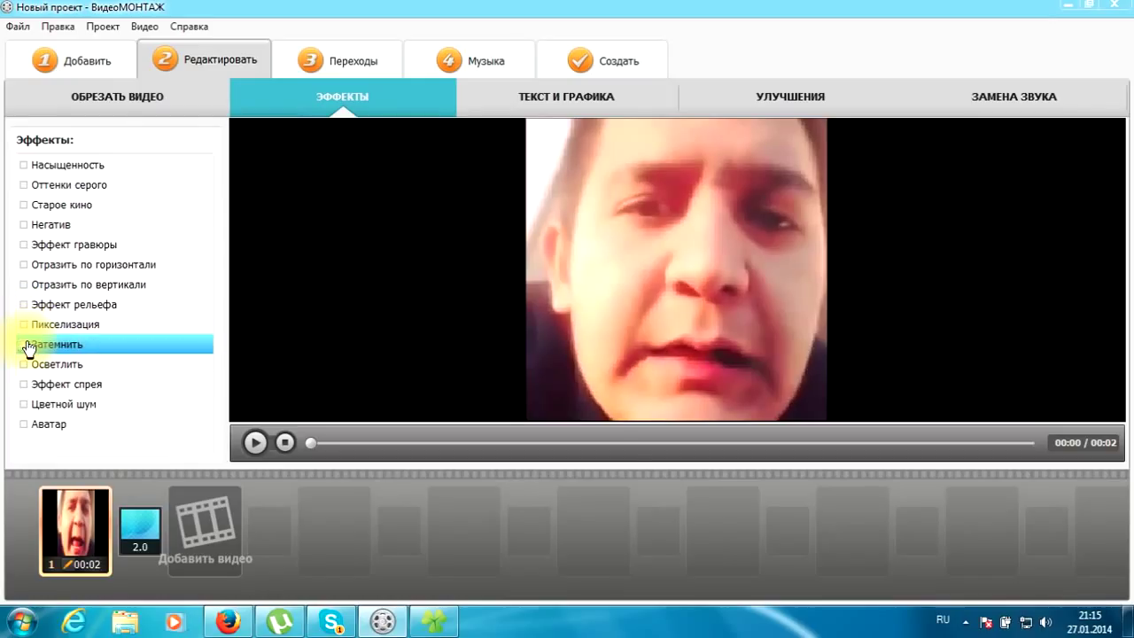
click(27, 345)
click(26, 364)
click(26, 364)
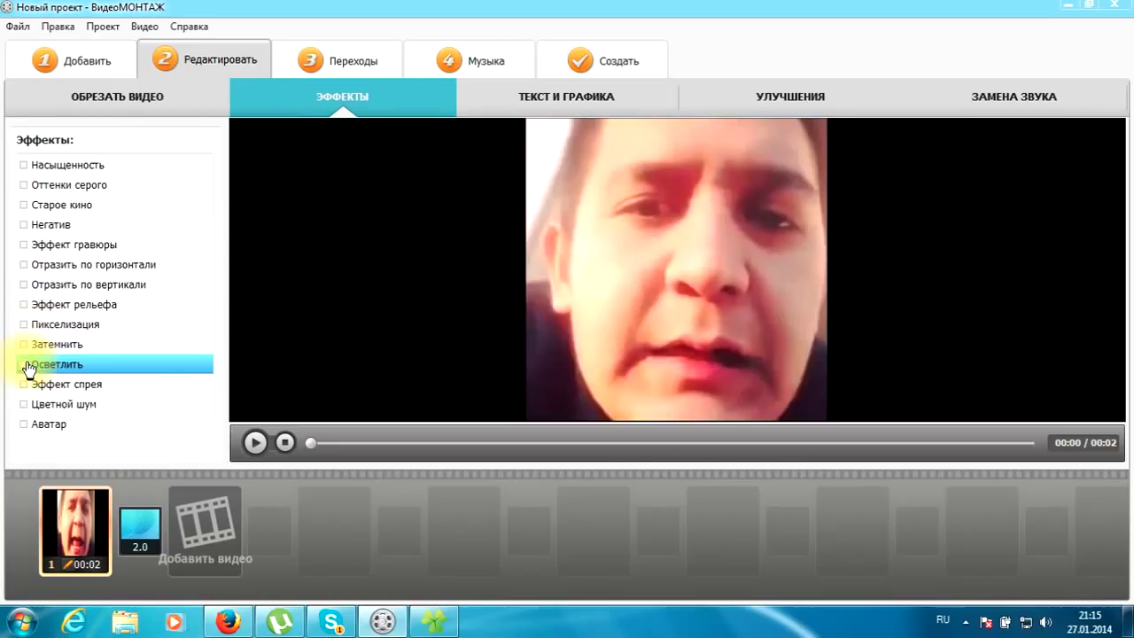
- Try the Аватар effect on the clip, replace it with Цветной шум, and preview Эффект спрея on top
click(27, 424)
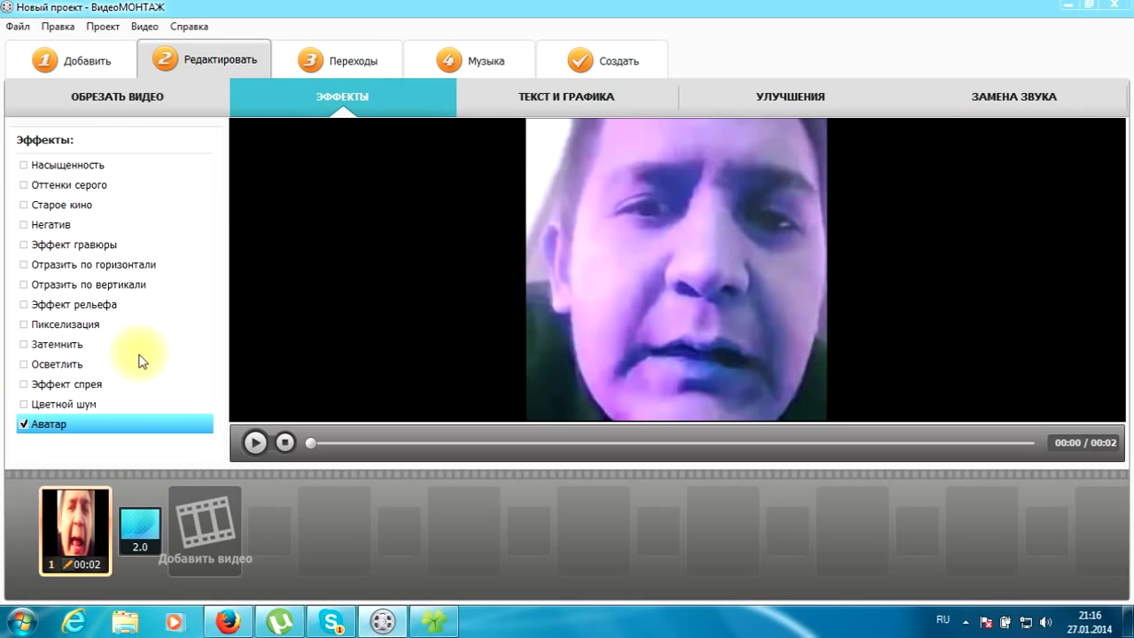
click(24, 405)
click(26, 425)
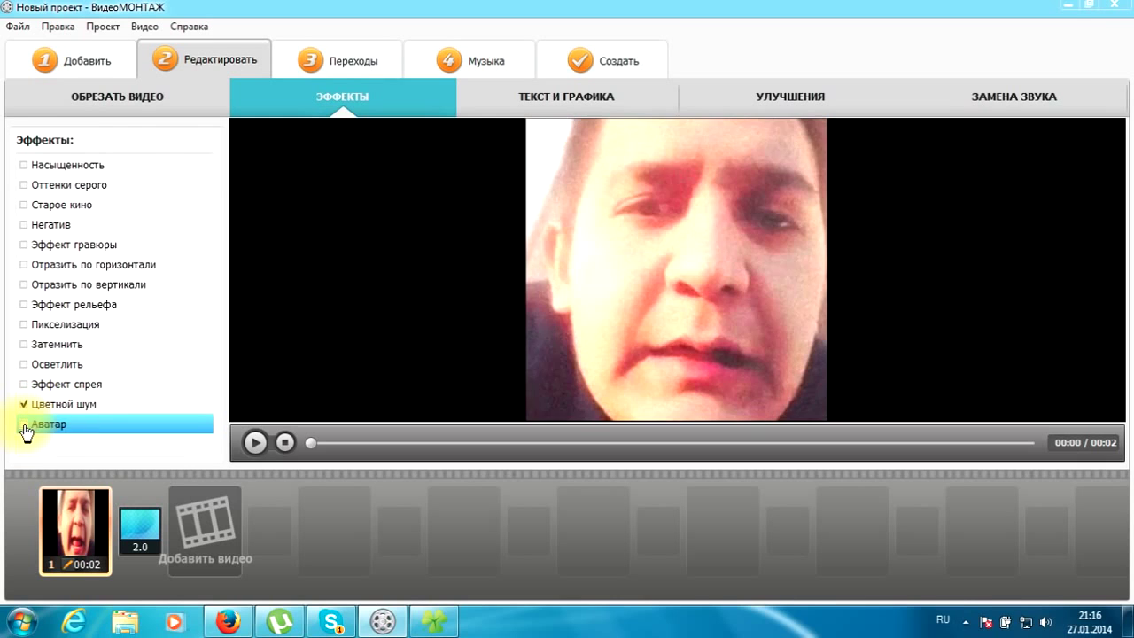
click(36, 383)
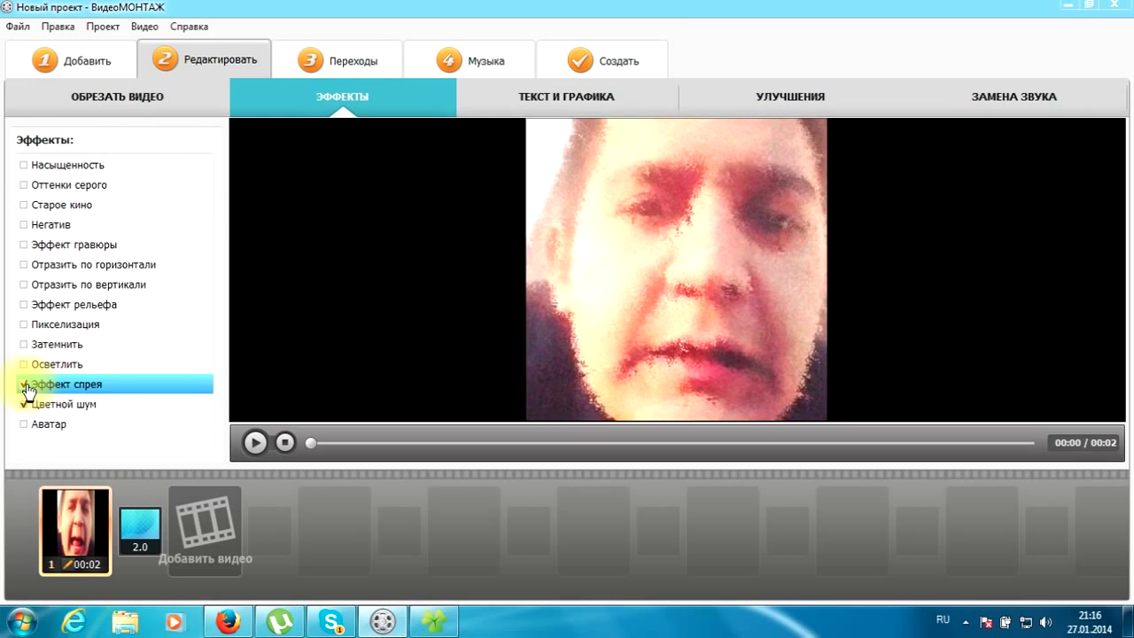
- Combine Цветной шум in turn with Насыщенность, Оттенки серого, Старое кино, Негатив and Эффект гравюры, clearing each added effect
click(24, 167)
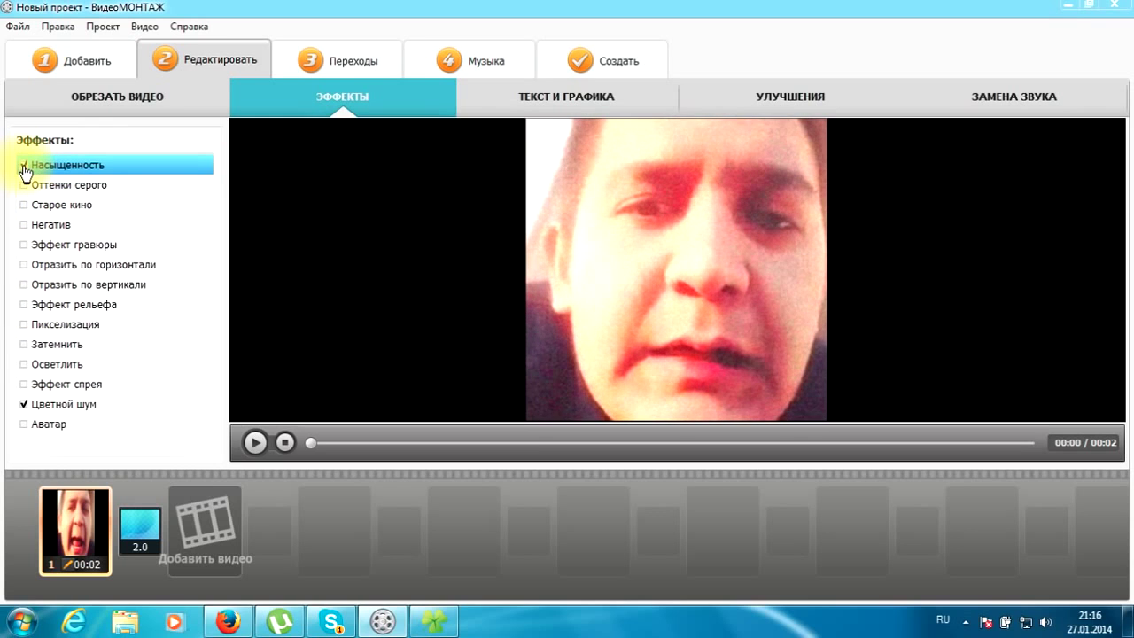
click(24, 185)
click(24, 166)
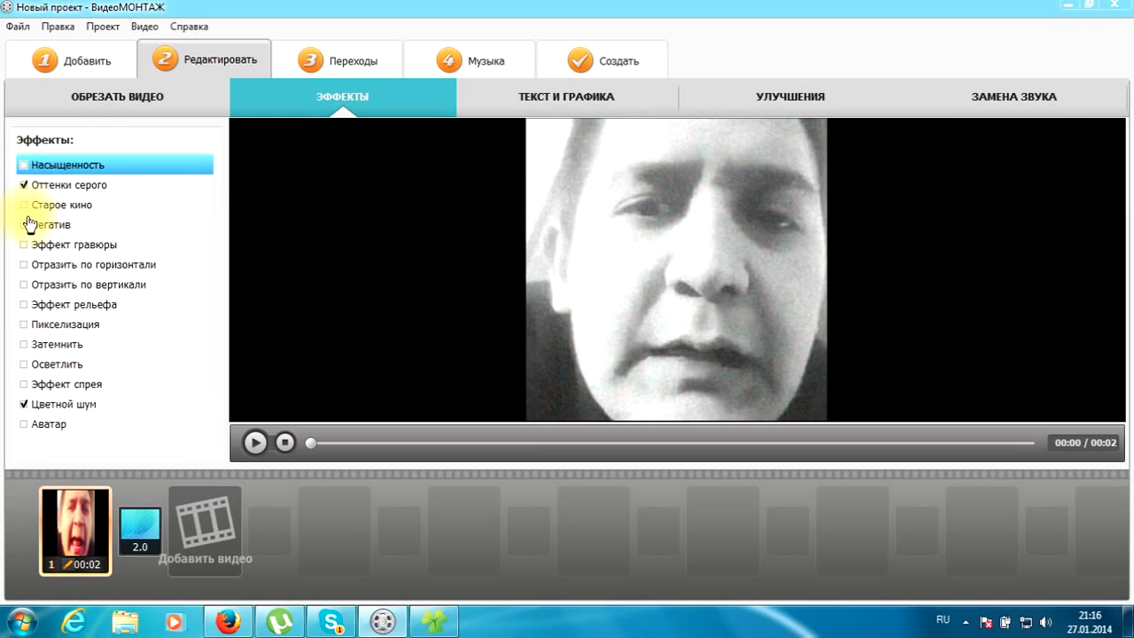
click(24, 185)
click(25, 205)
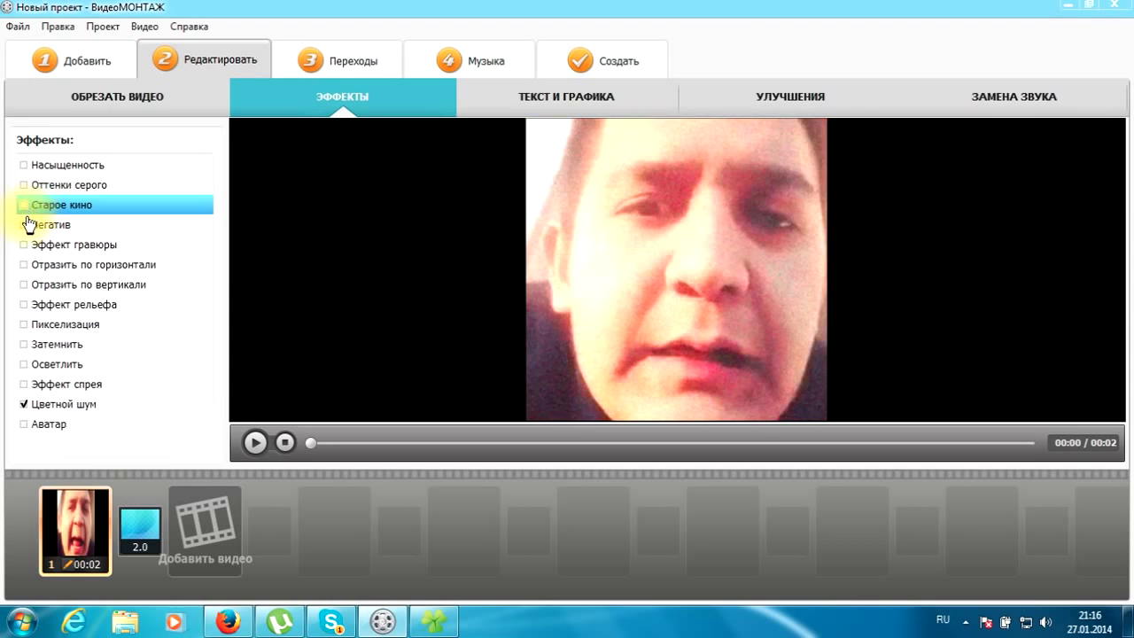
click(24, 225)
click(24, 225)
click(24, 245)
click(24, 245)
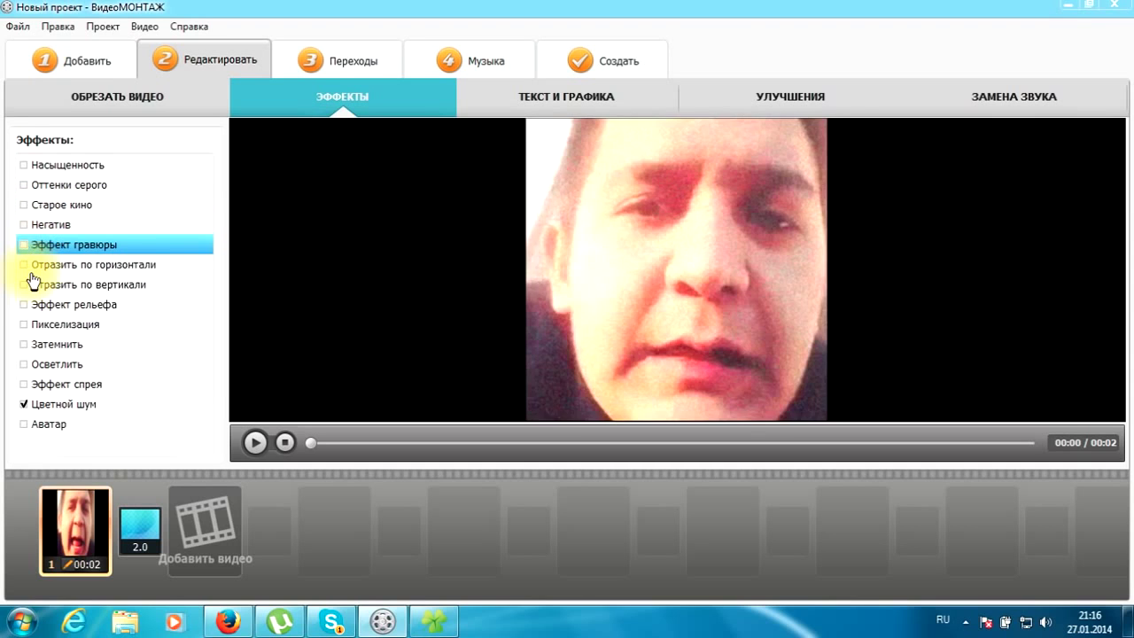
- Toggle Отразить по горизонтали and Отразить по вертикали on the noisy clip, leaving both cleared
click(24, 265)
click(25, 265)
click(25, 284)
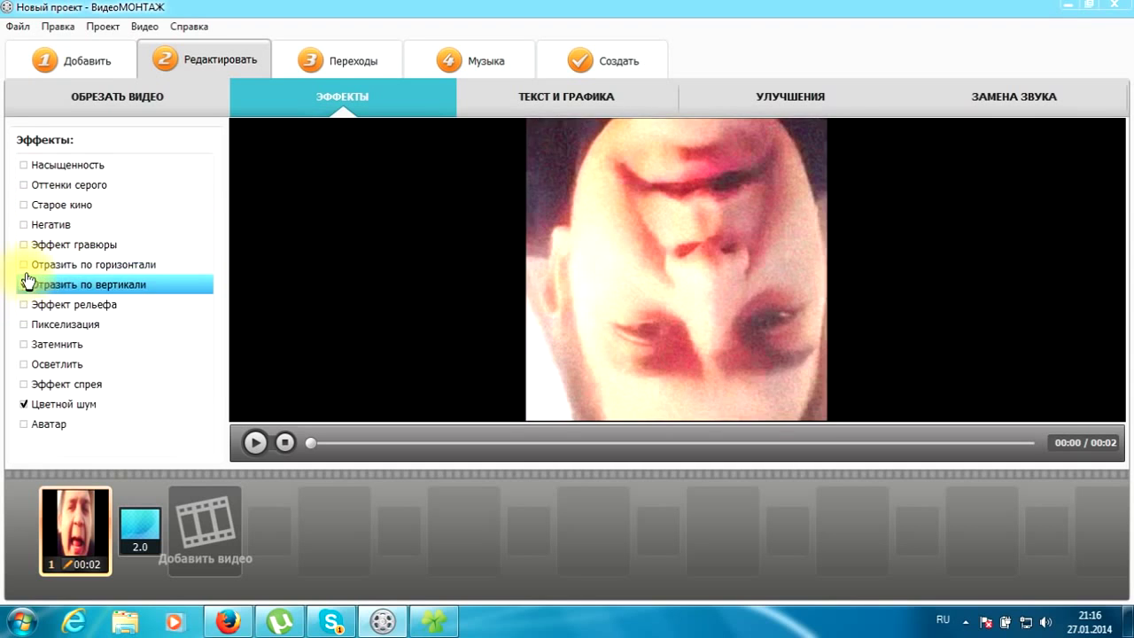
click(25, 265)
click(25, 284)
click(25, 265)
- Try Эффект рельефа, Пикселизация, Затемнить, Осветлить and Эффект спрея over the colour noise, and clear Цветной шум
click(25, 304)
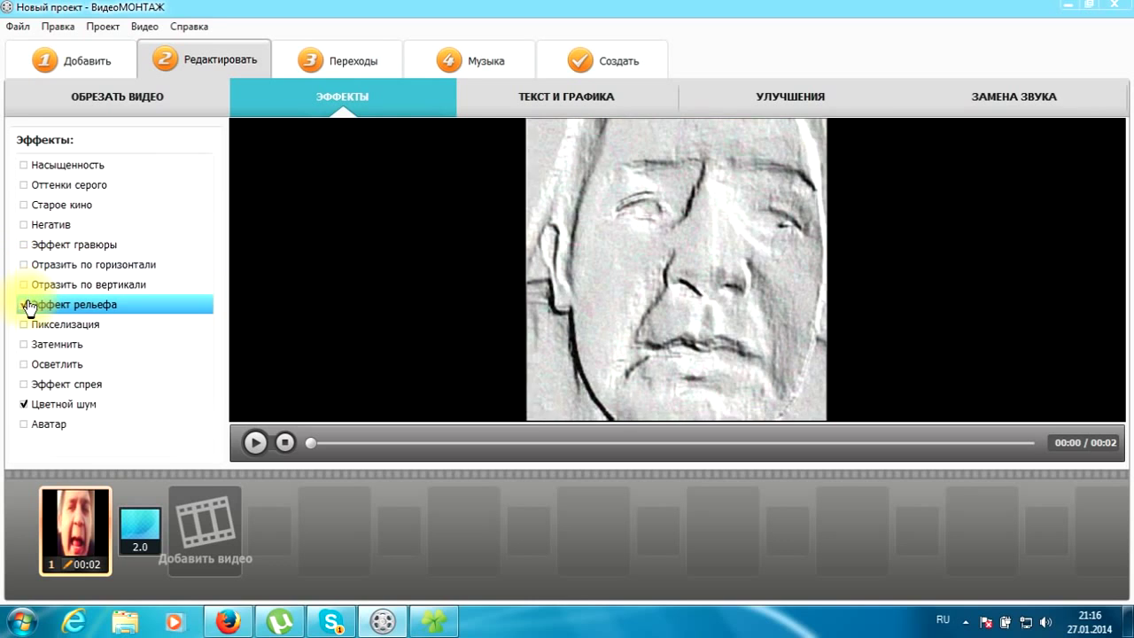
click(25, 305)
click(30, 324)
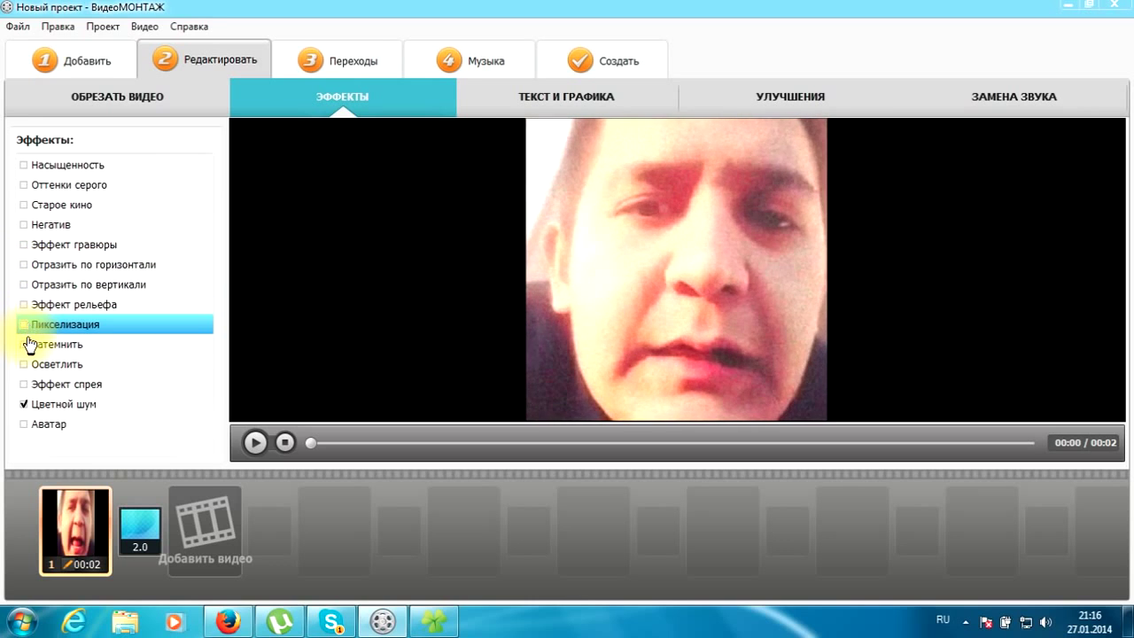
click(25, 345)
click(25, 345)
click(25, 364)
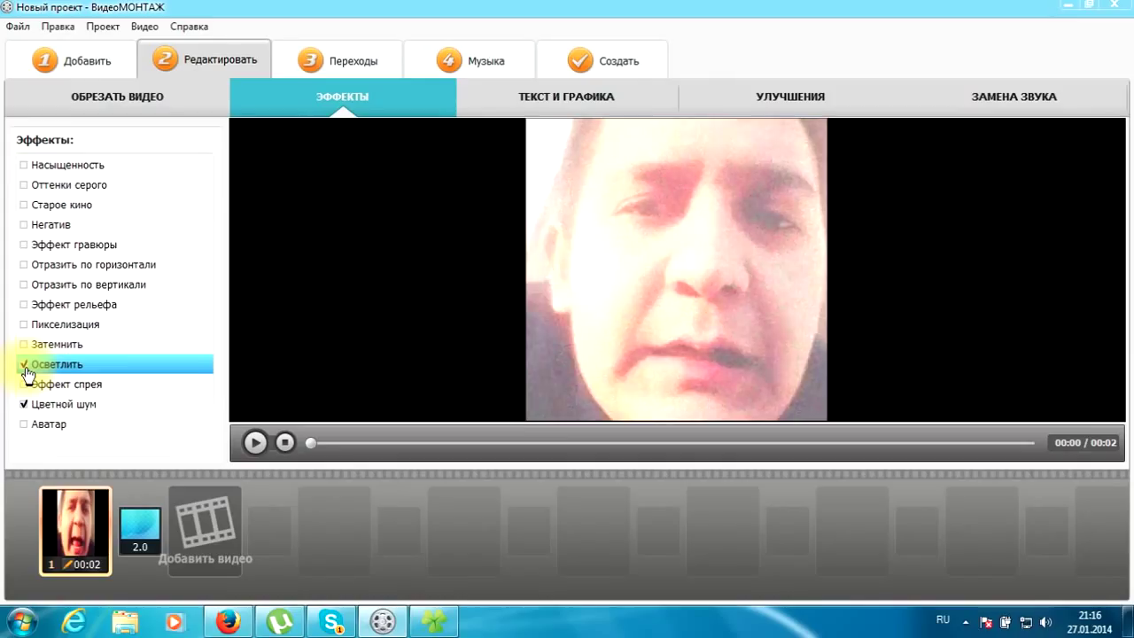
click(25, 364)
click(27, 385)
click(25, 404)
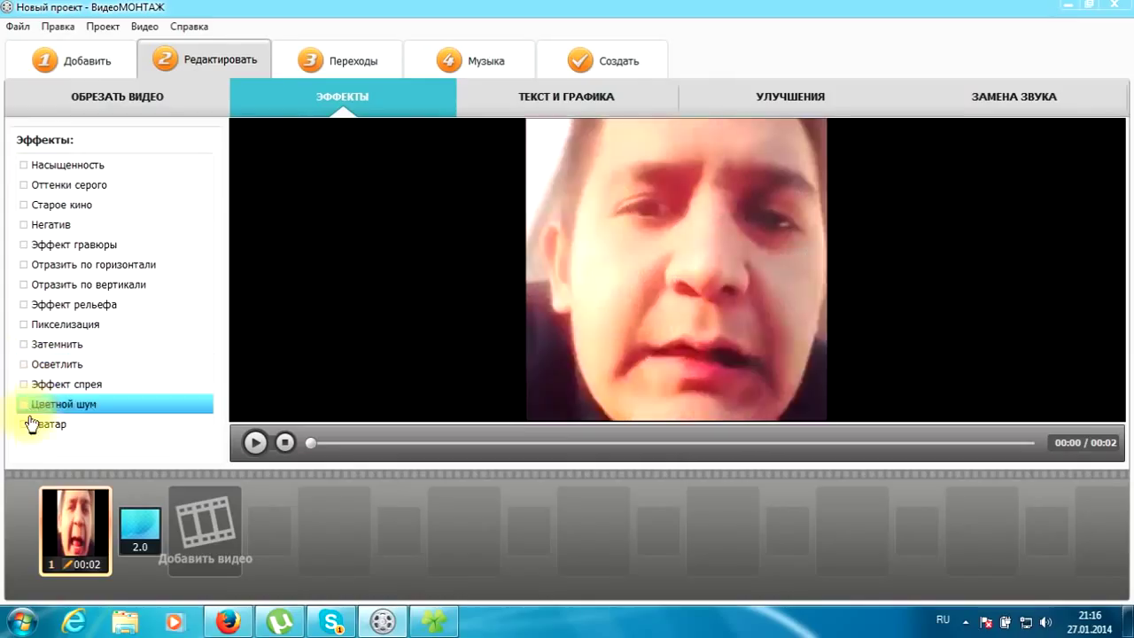
- Apply the Аватар effect to the clip and add a text caption with the person's first name in capitals
click(27, 424)
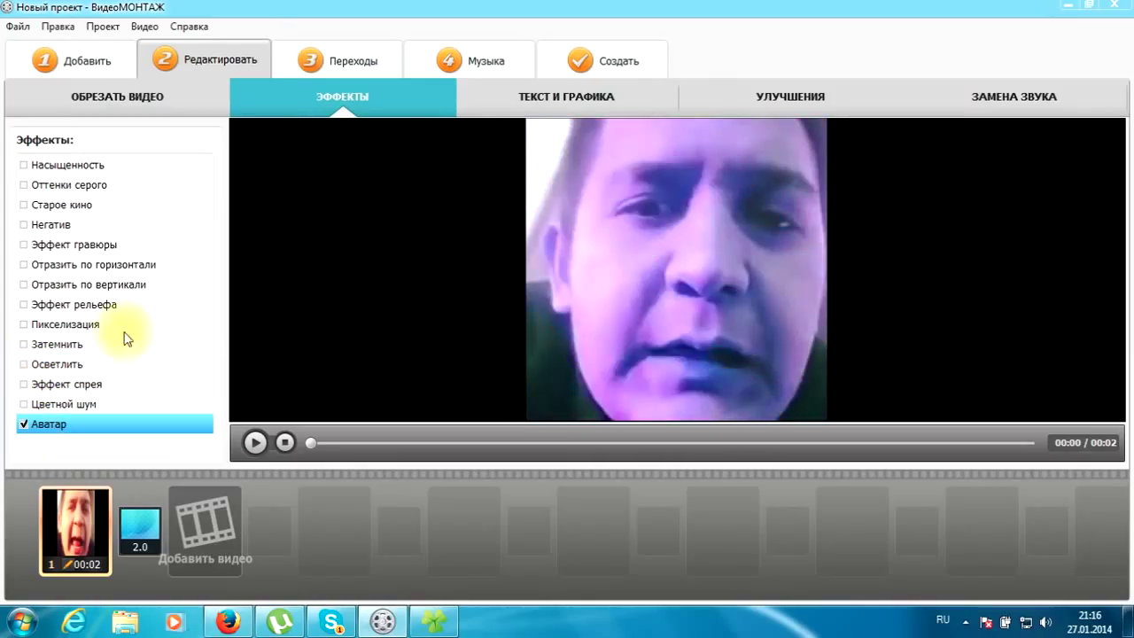
click(524, 99)
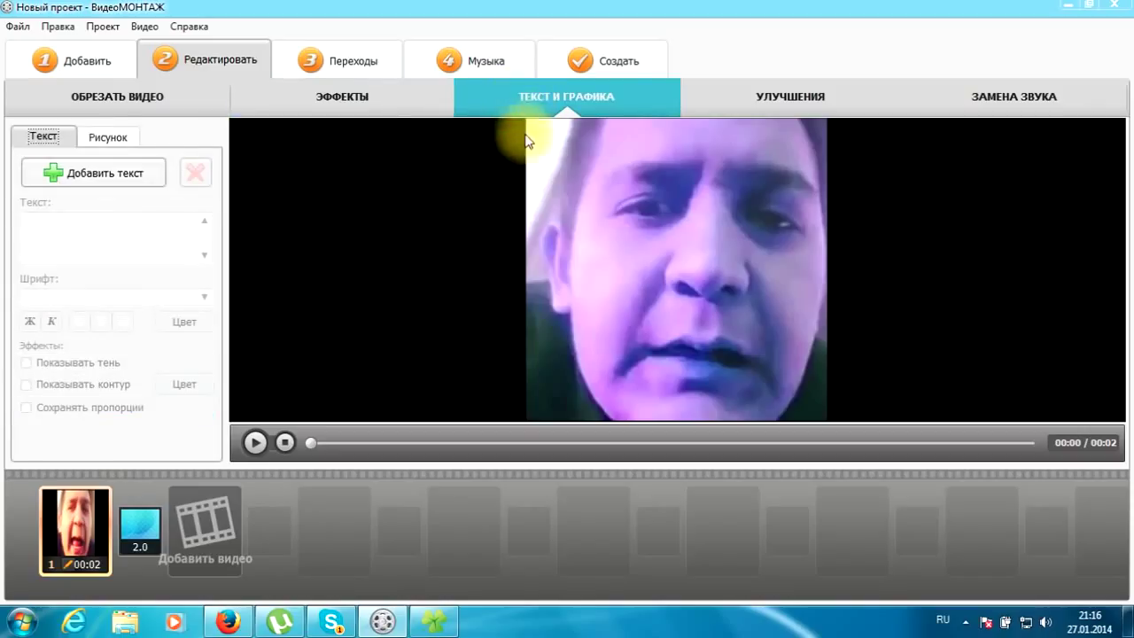
click(104, 175)
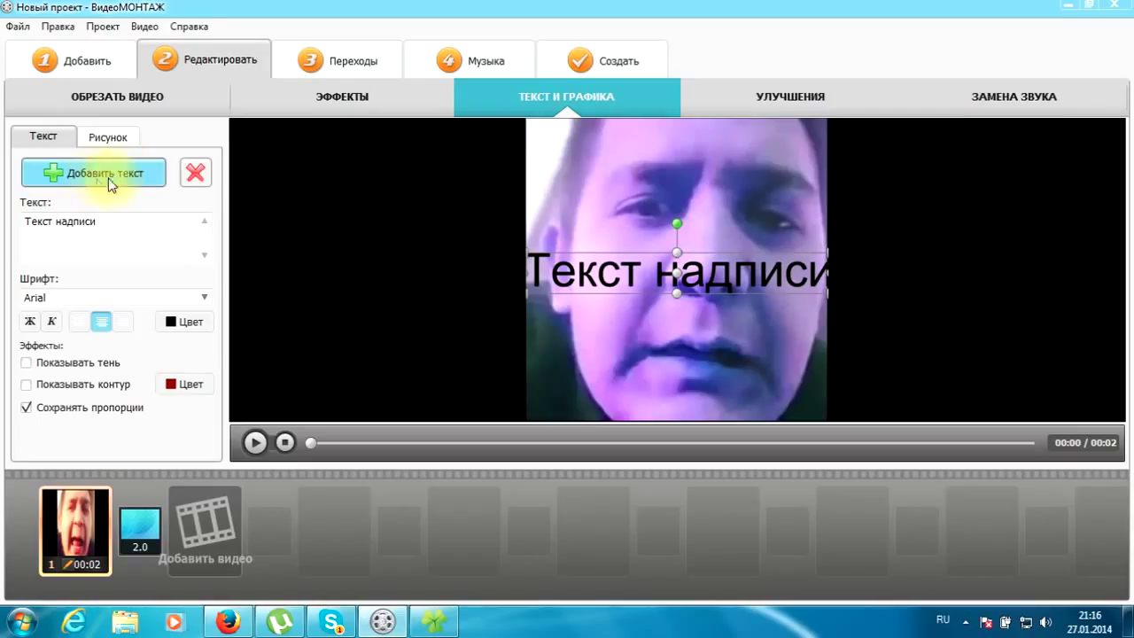
drag(128, 220, 3, 184)
text(ы)
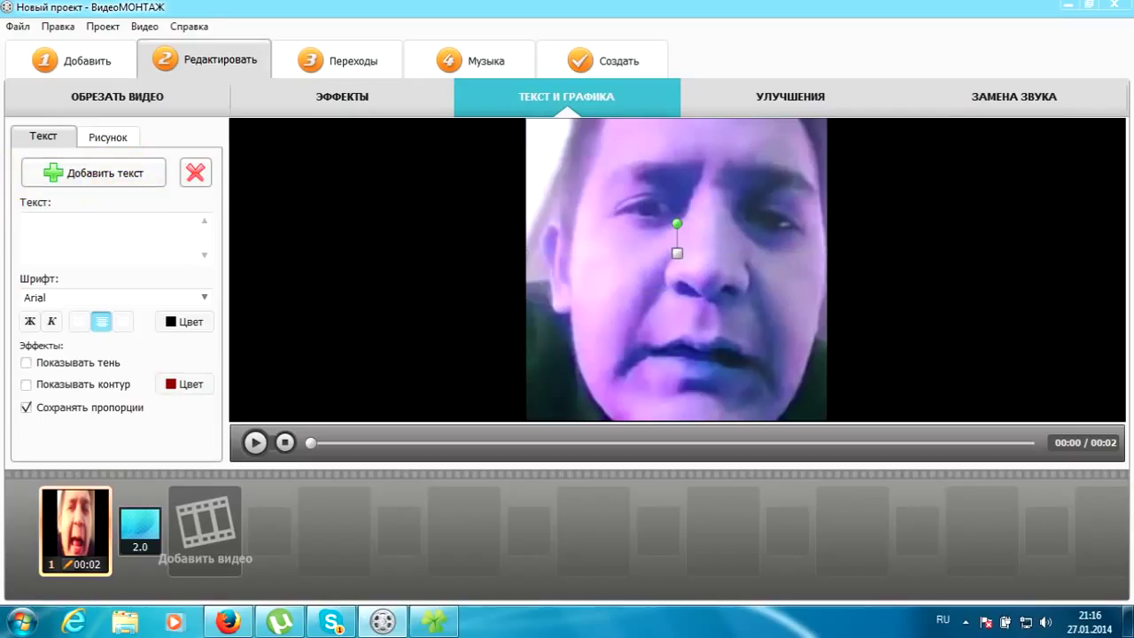
text(sanjar)
key(Caps_Lock)
text(SANJAR)
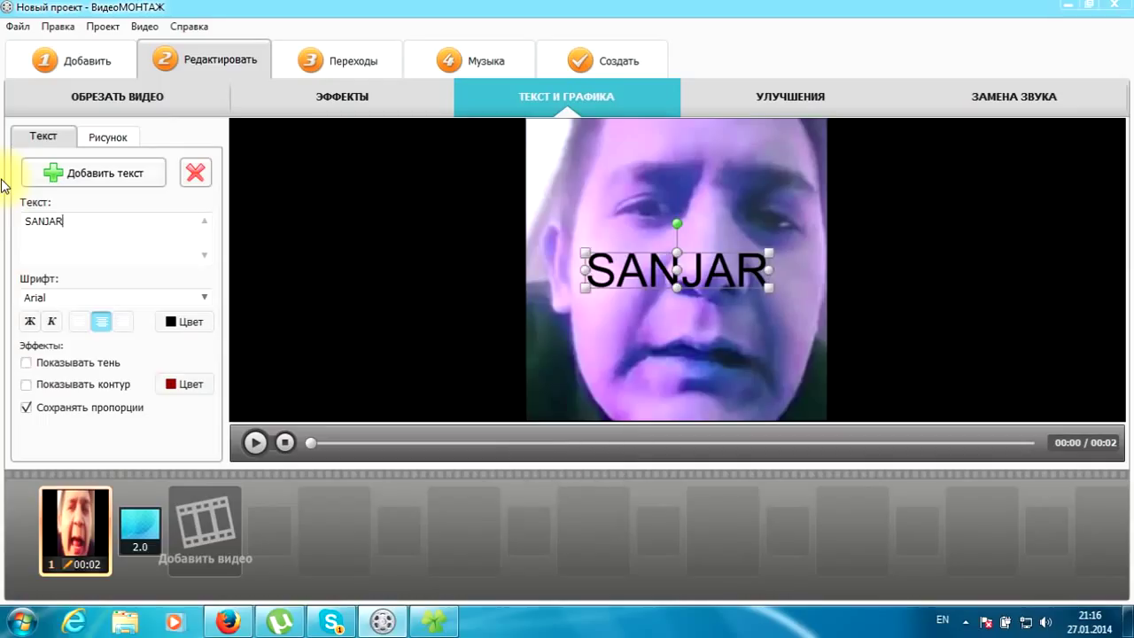
- Place the name caption at the lower edge of the video frame and colour its text dark red
drag(685, 284, 709, 410)
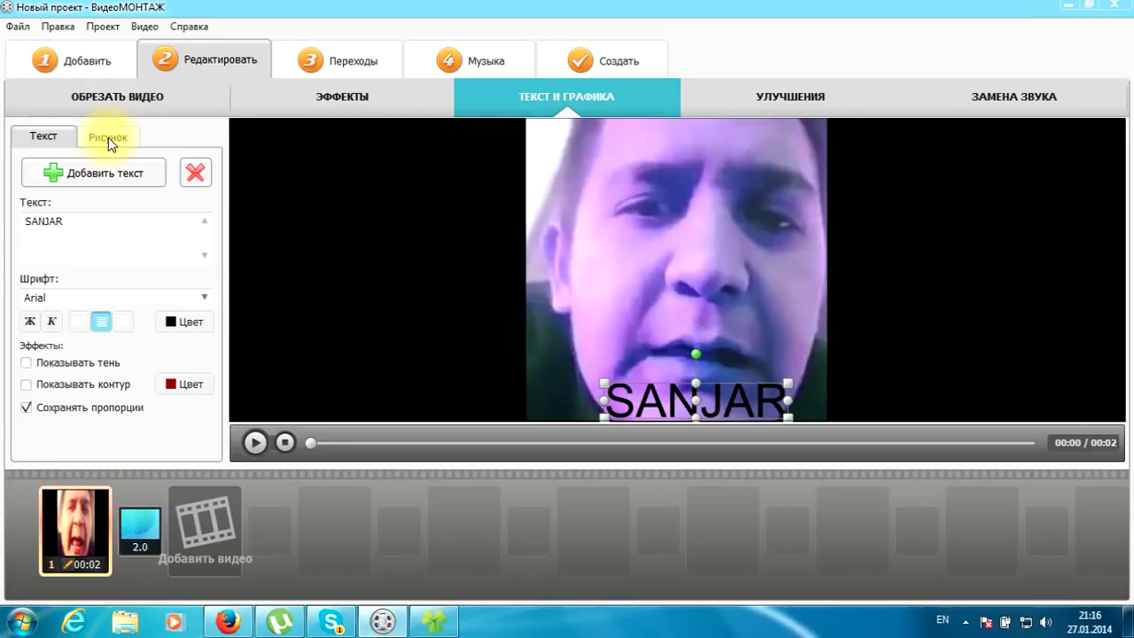
click(171, 324)
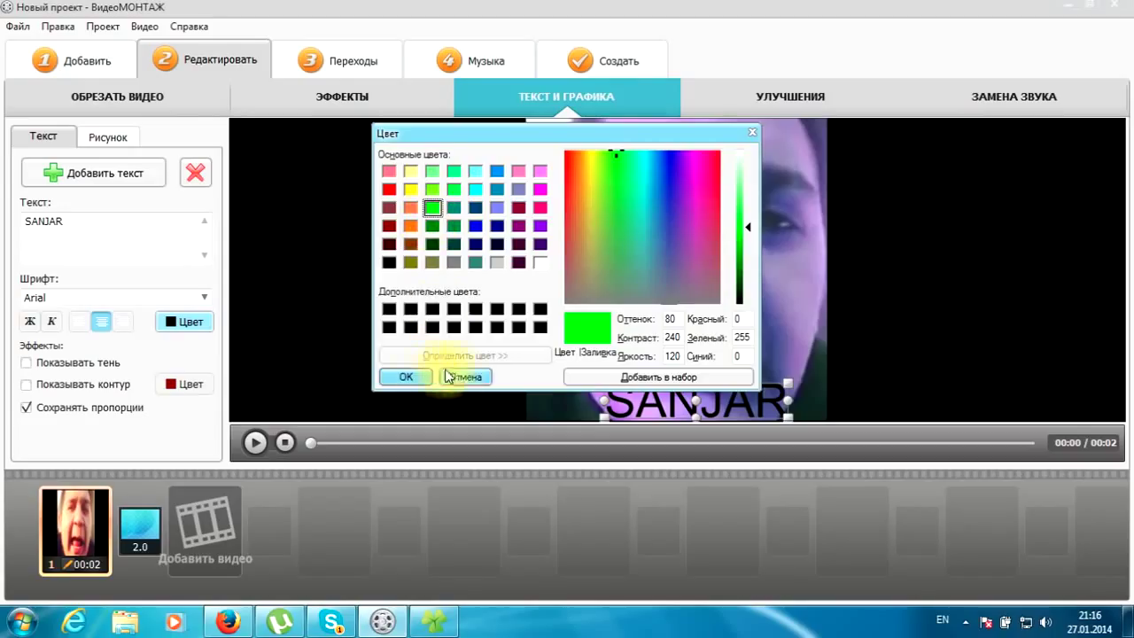
click(406, 377)
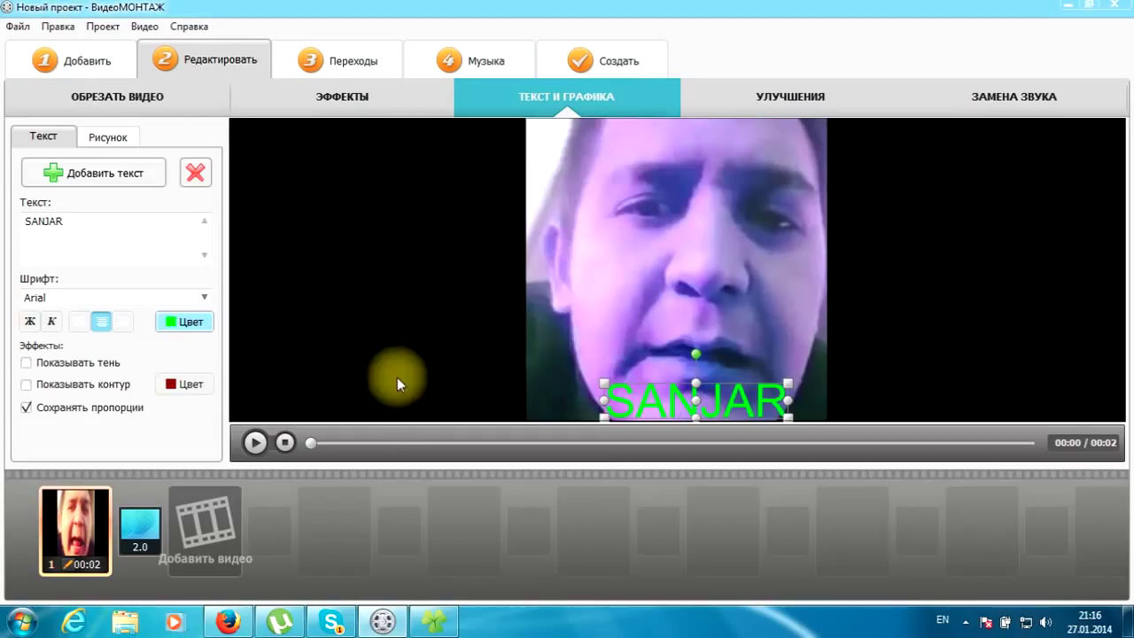
click(171, 328)
click(389, 225)
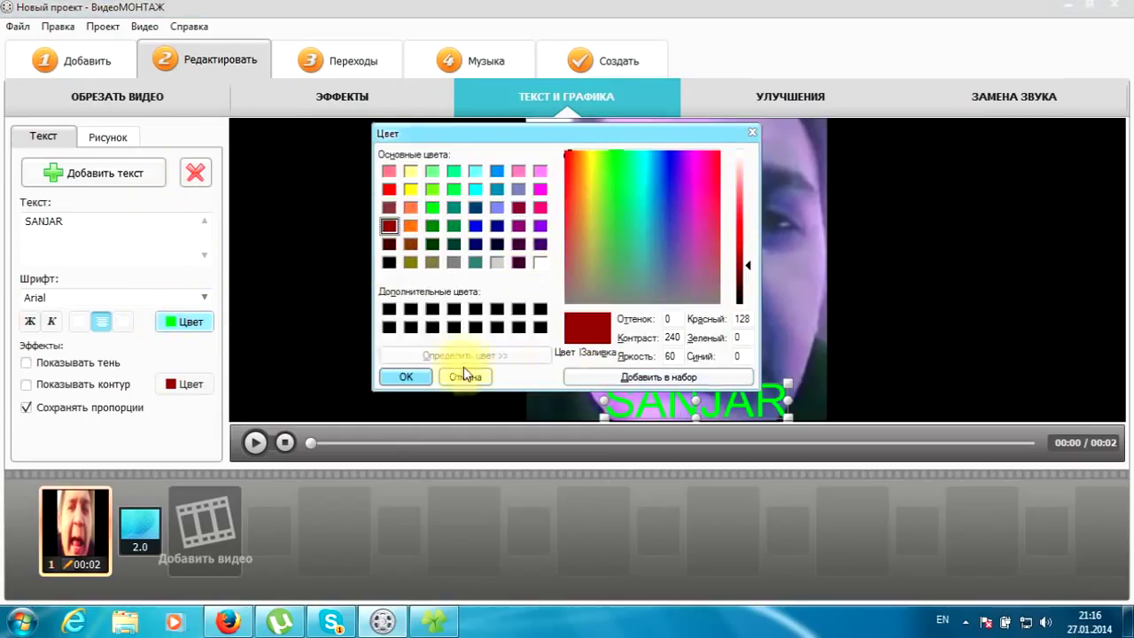
click(406, 376)
- Add the man's photo from the desktop folder Новая папка (2) and shrink it into the frame's lower-left corner beside the caption
click(119, 145)
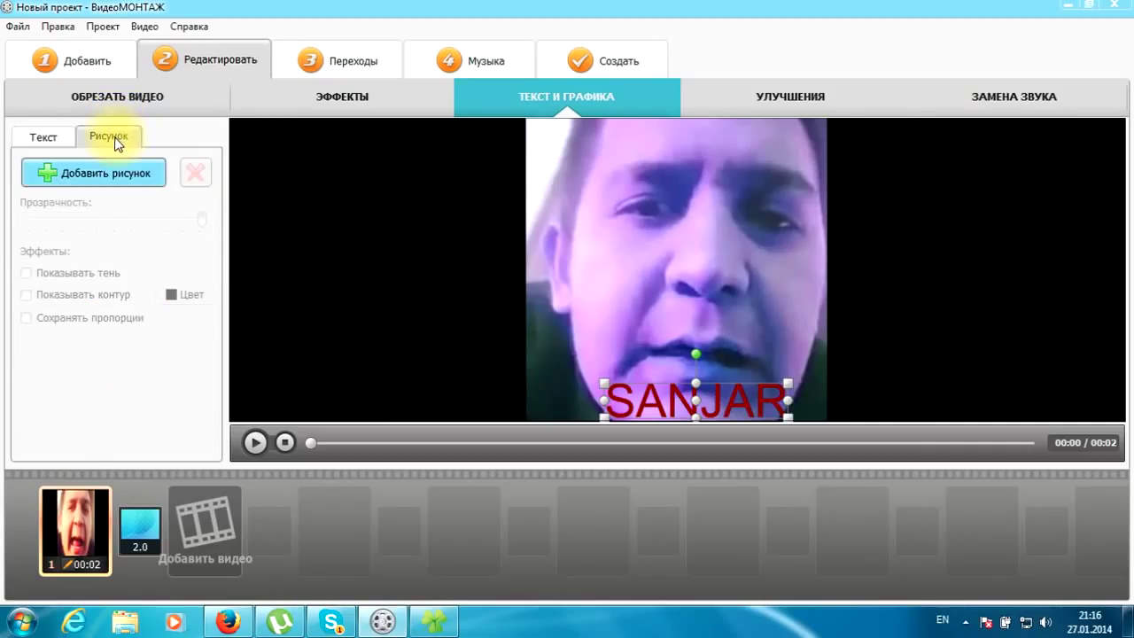
click(125, 171)
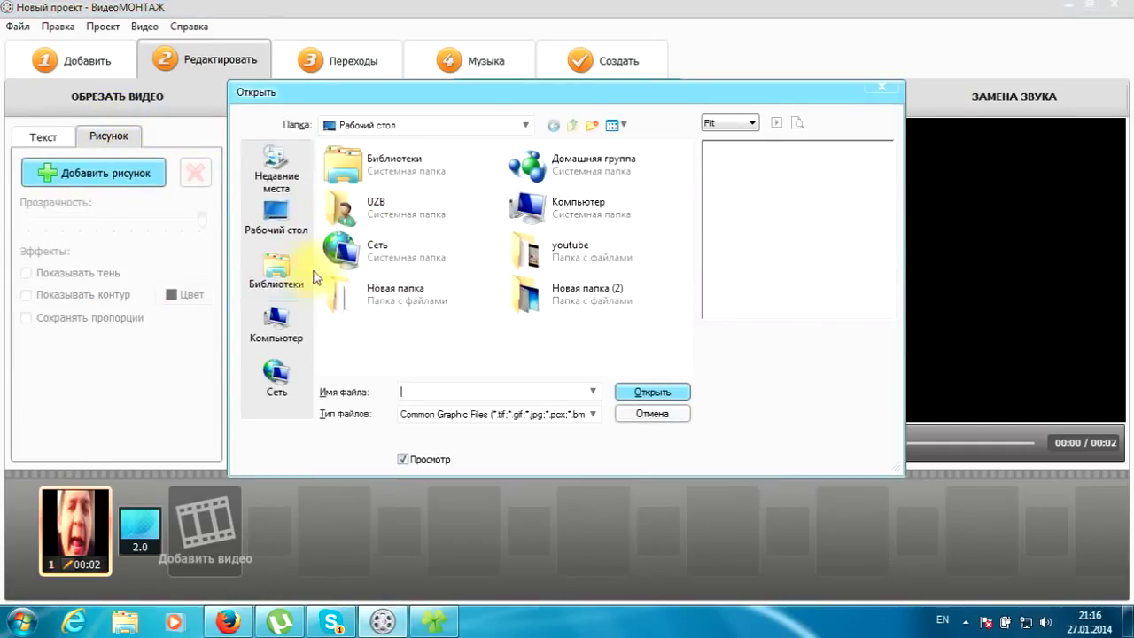
double_click(572, 297)
double_click(517, 325)
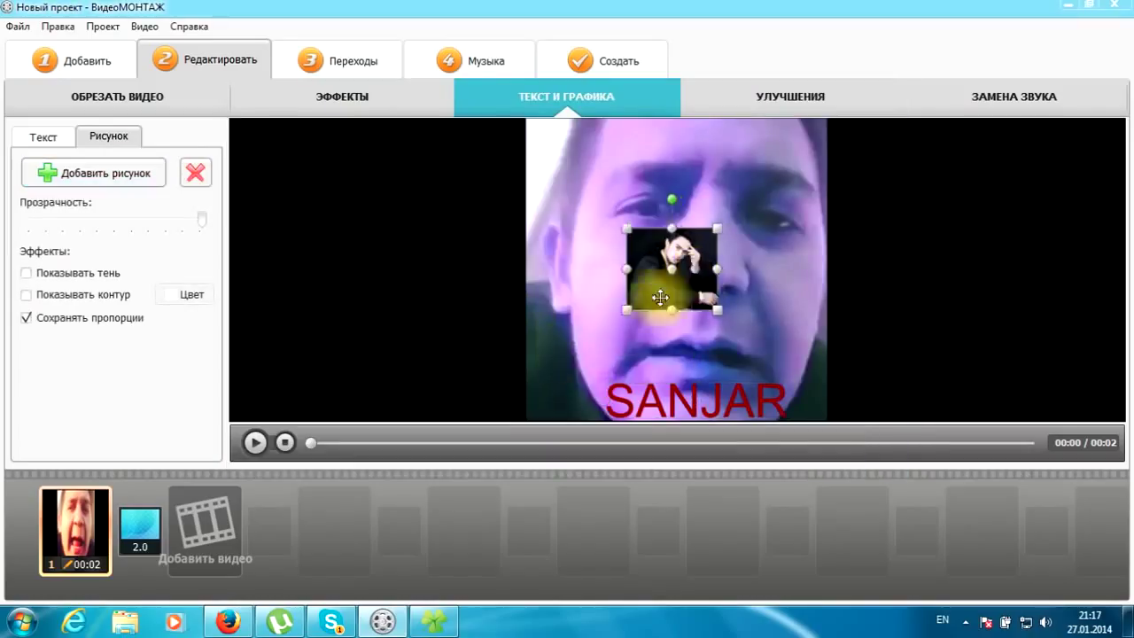
drag(664, 284, 586, 389)
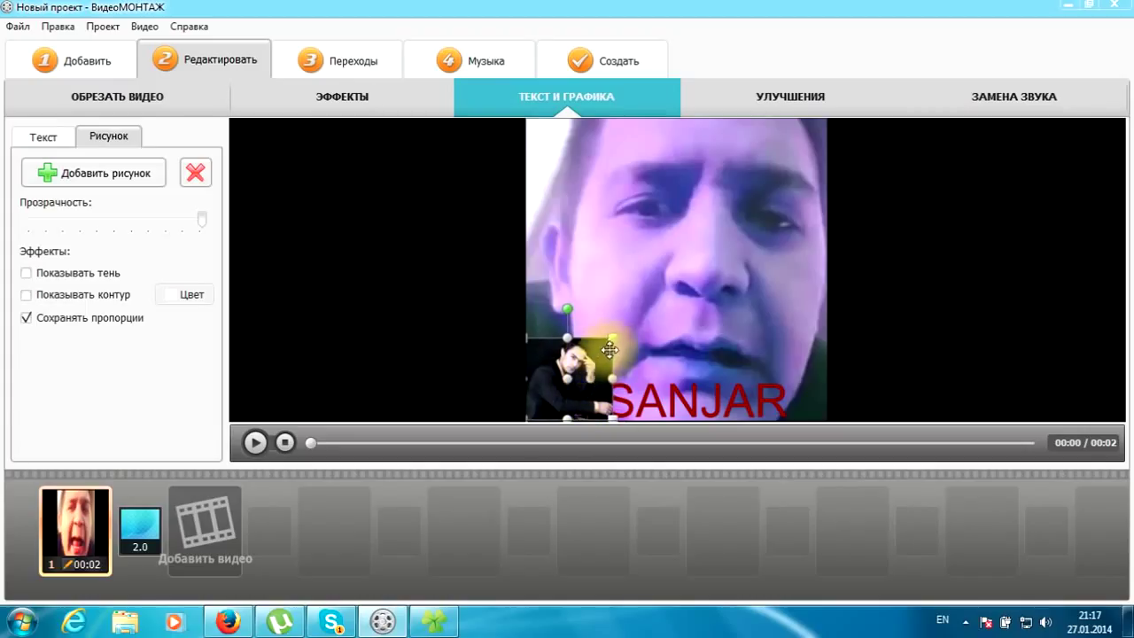
drag(612, 338, 603, 357)
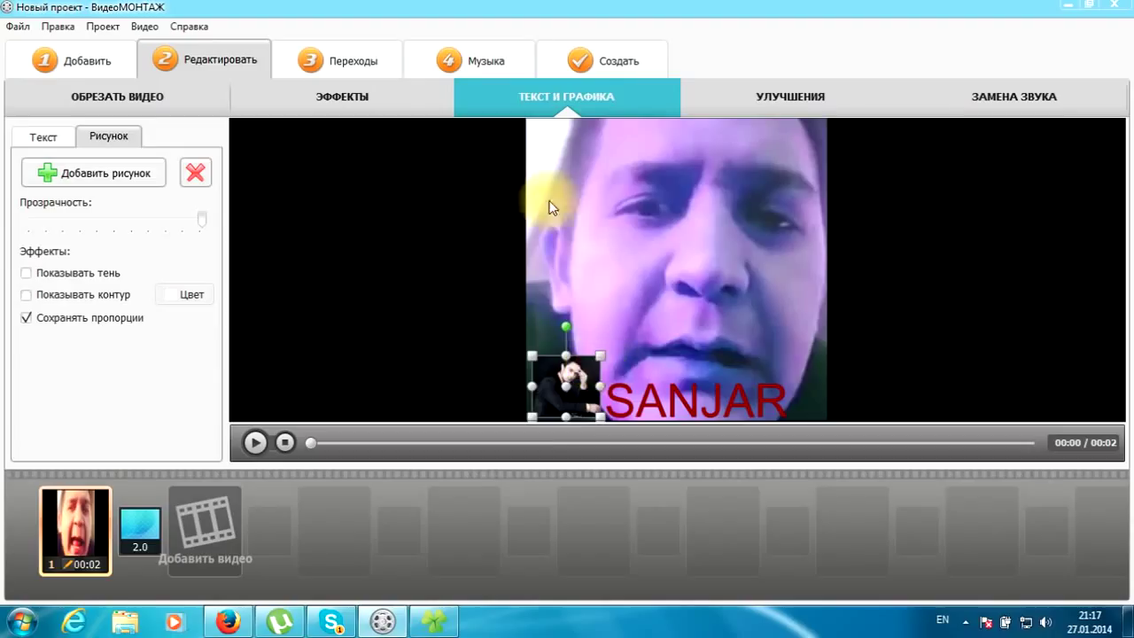
- Enhance the clip by raising Яркость slightly and increasing Контраст and Цветовой тон
click(777, 107)
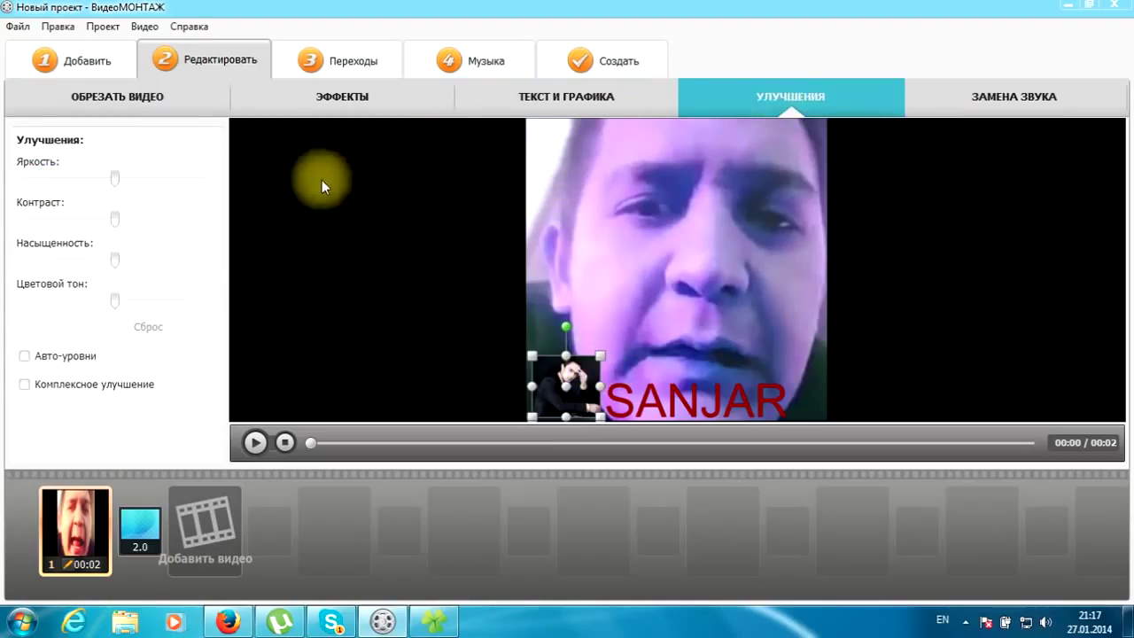
drag(124, 185, 160, 228)
mouse_move(114, 259)
mouse_down()
mouse_move(152, 266)
mouse_move(114, 260)
mouse_up()
click(149, 300)
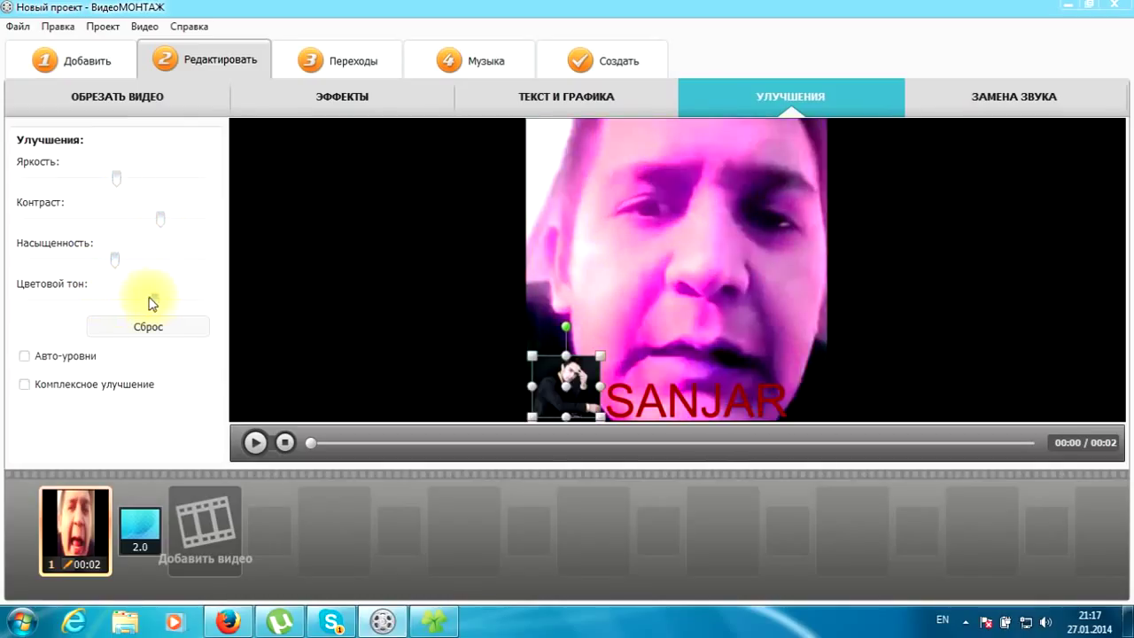
- Replace the clip's sound with Kalimba.mp3 from the sample music folder in the music library
click(1023, 98)
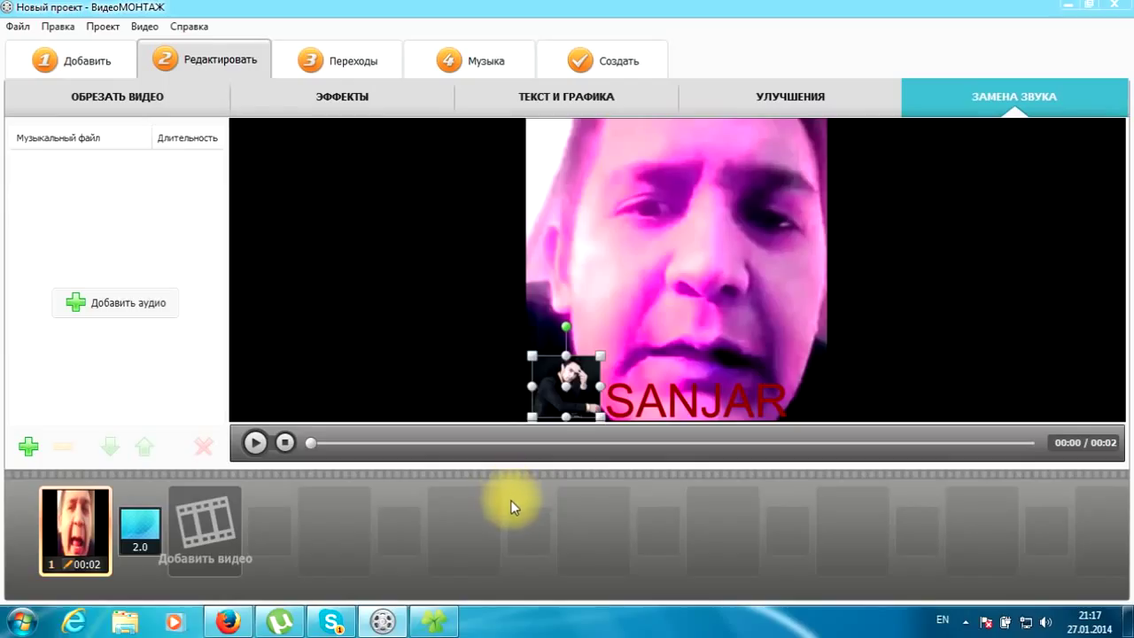
click(106, 301)
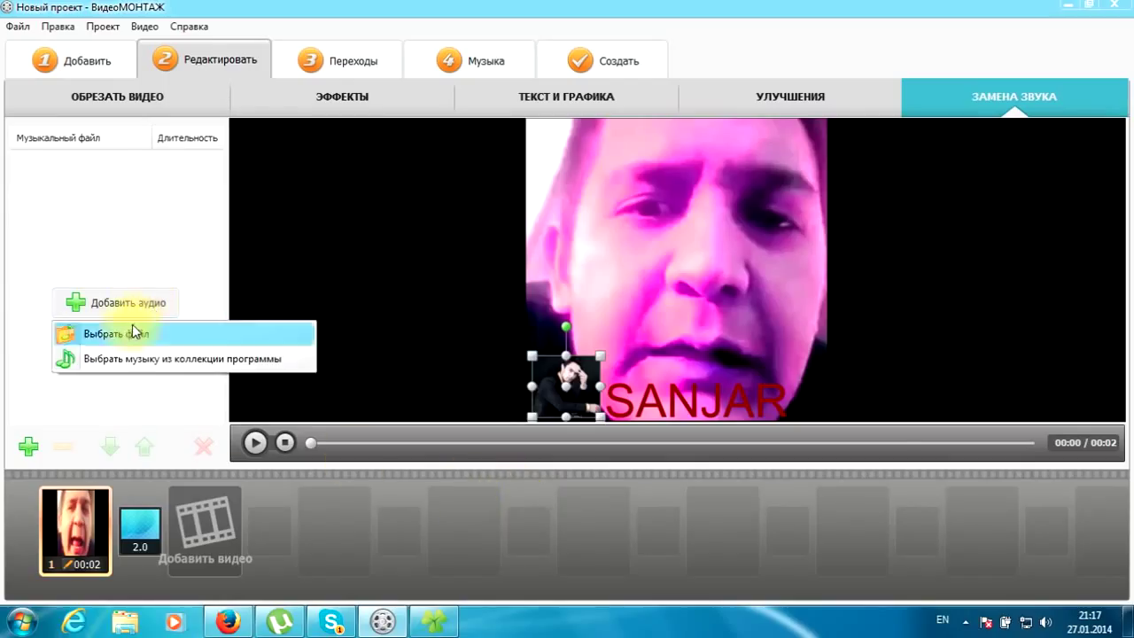
click(135, 333)
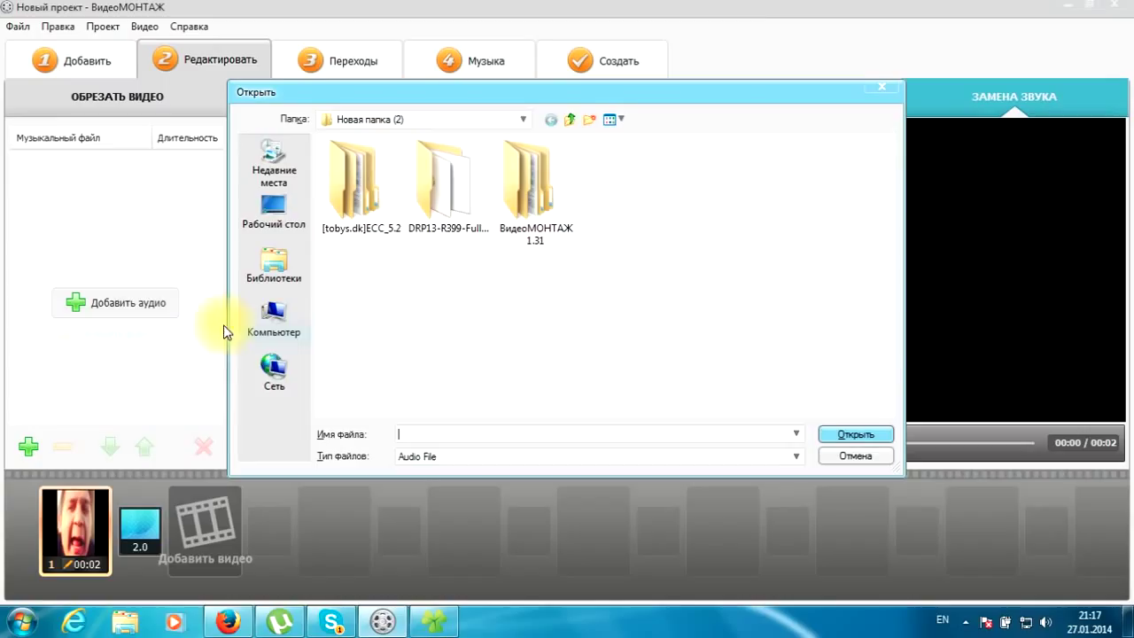
click(293, 270)
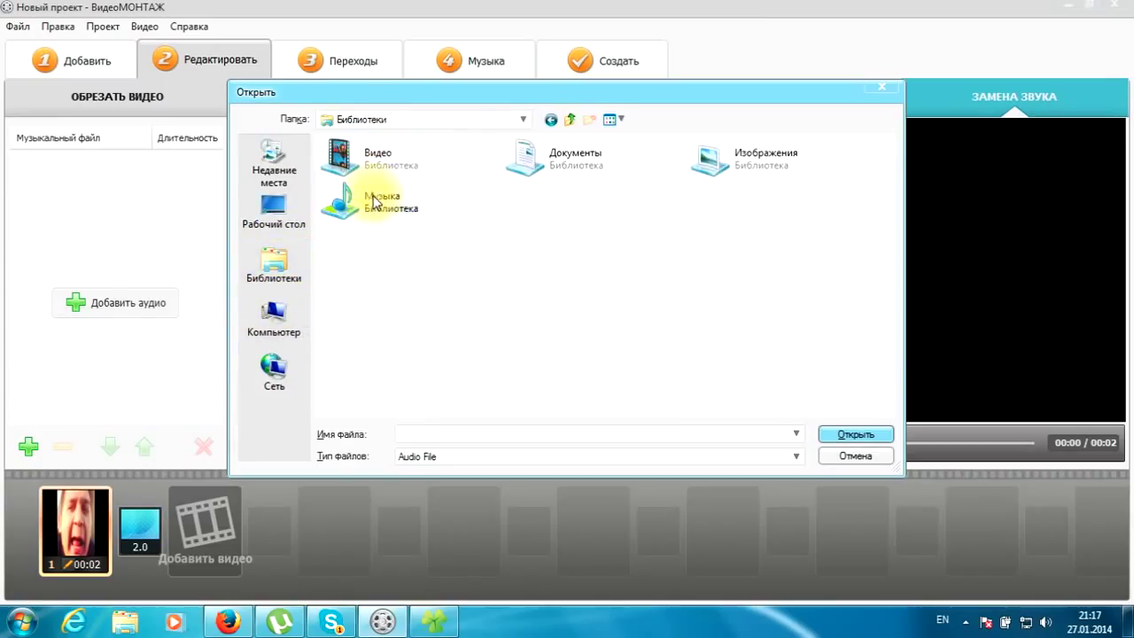
double_click(373, 202)
double_click(382, 161)
double_click(381, 161)
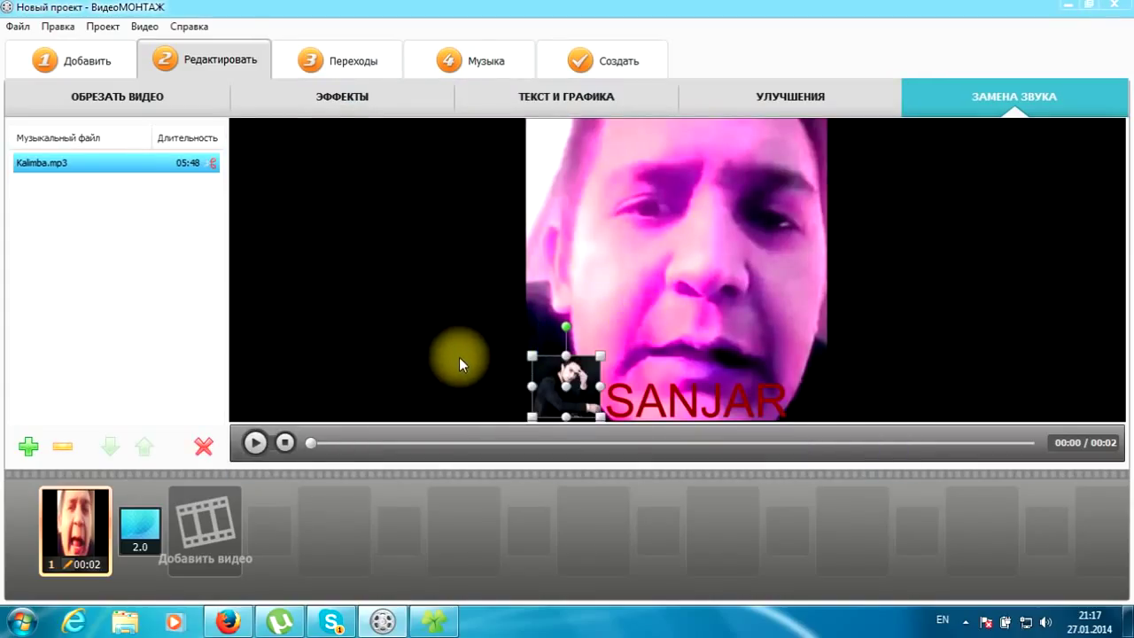
- Preview the expanding circle transition and set the checkerboard transition after the clip
click(352, 62)
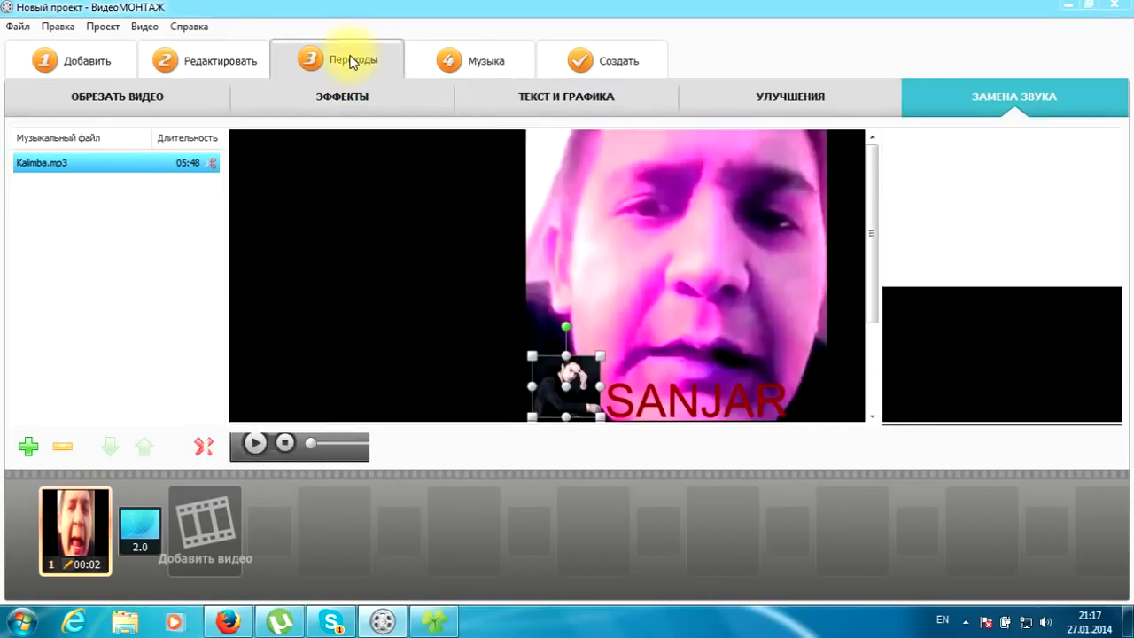
click(363, 165)
click(310, 171)
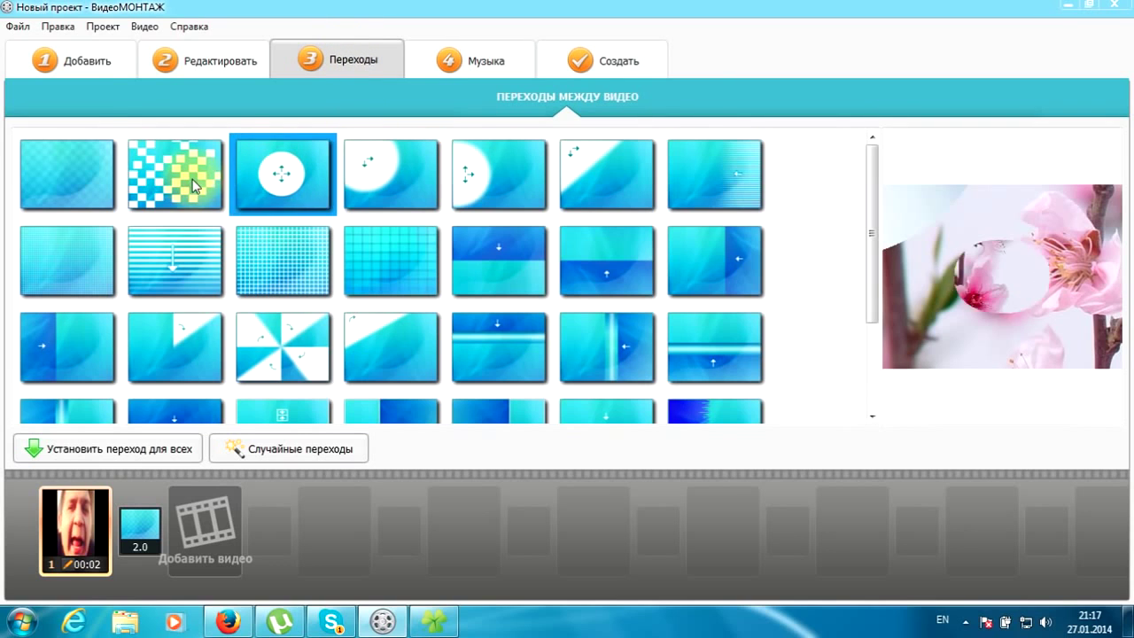
click(173, 177)
click(177, 188)
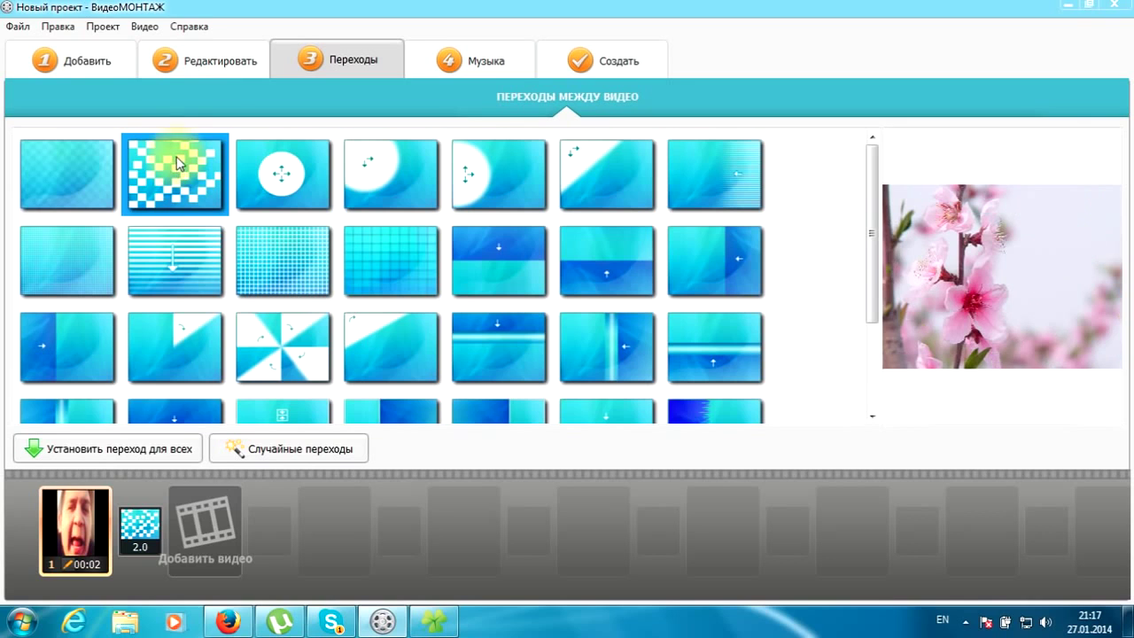
drag(177, 168, 142, 527)
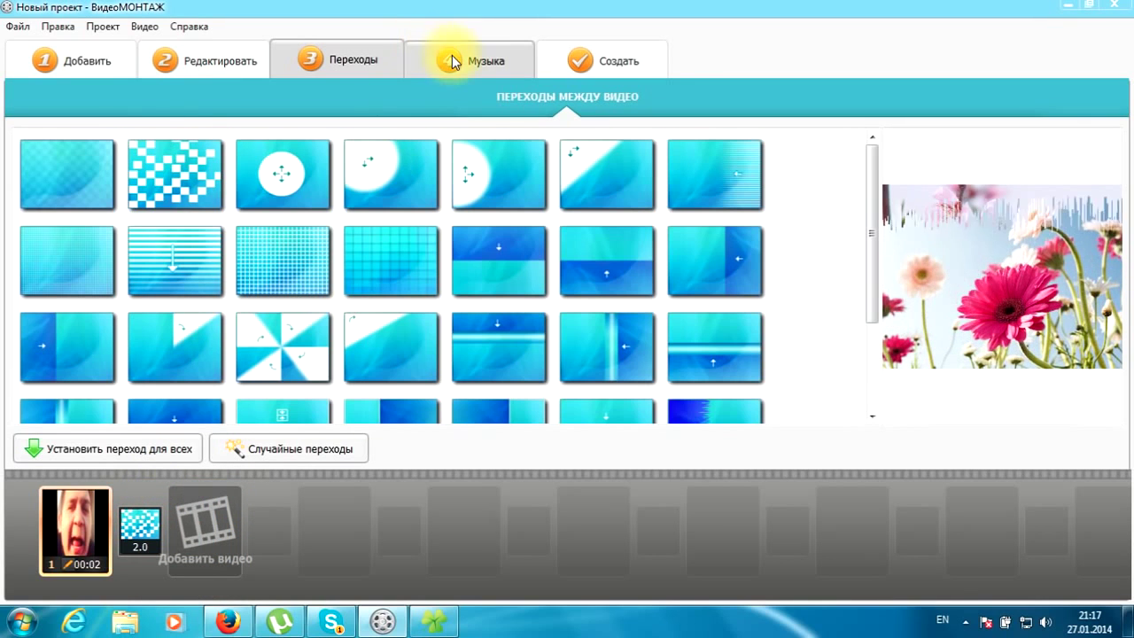
- Export the project as an HD video in MP4 format with the MPEG4 codec, saving it as Новый проект on the desktop
click(493, 55)
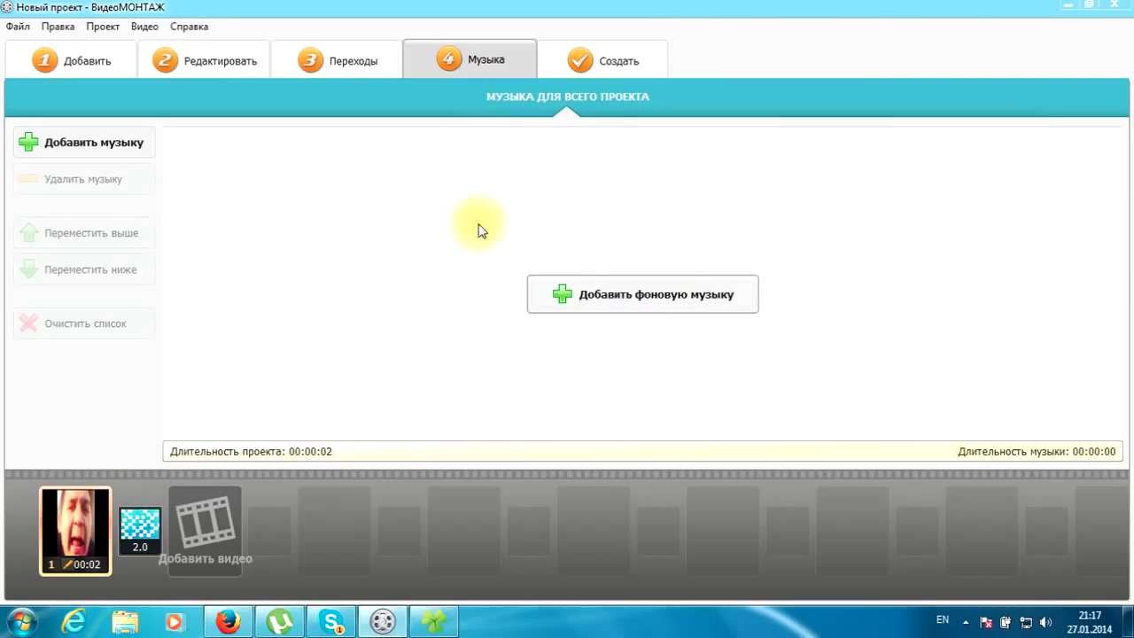
click(632, 64)
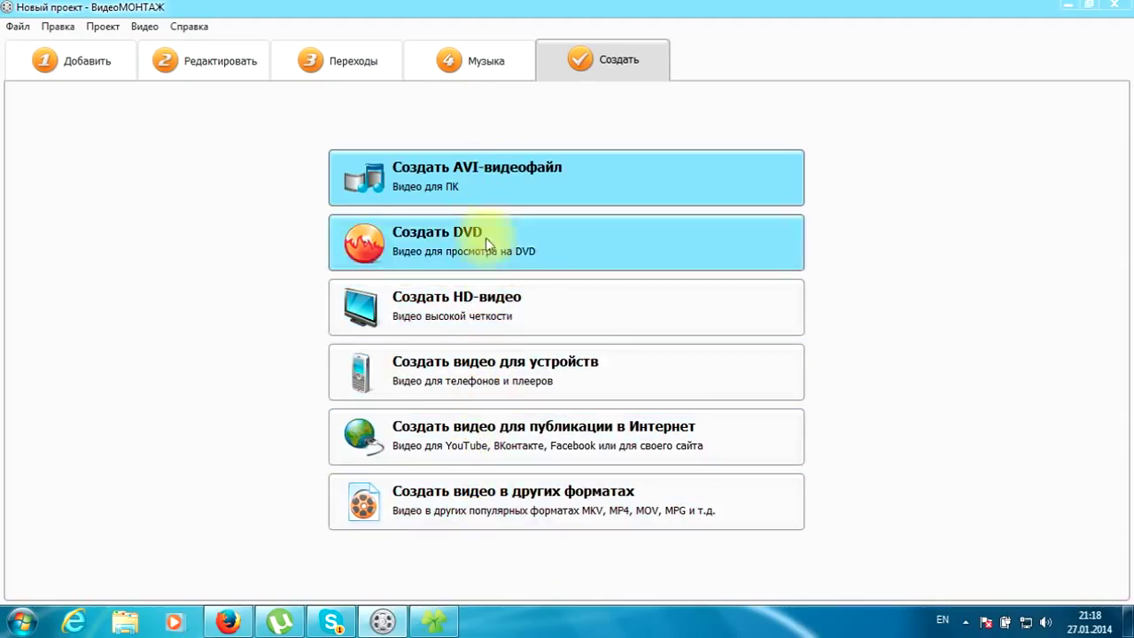
click(485, 315)
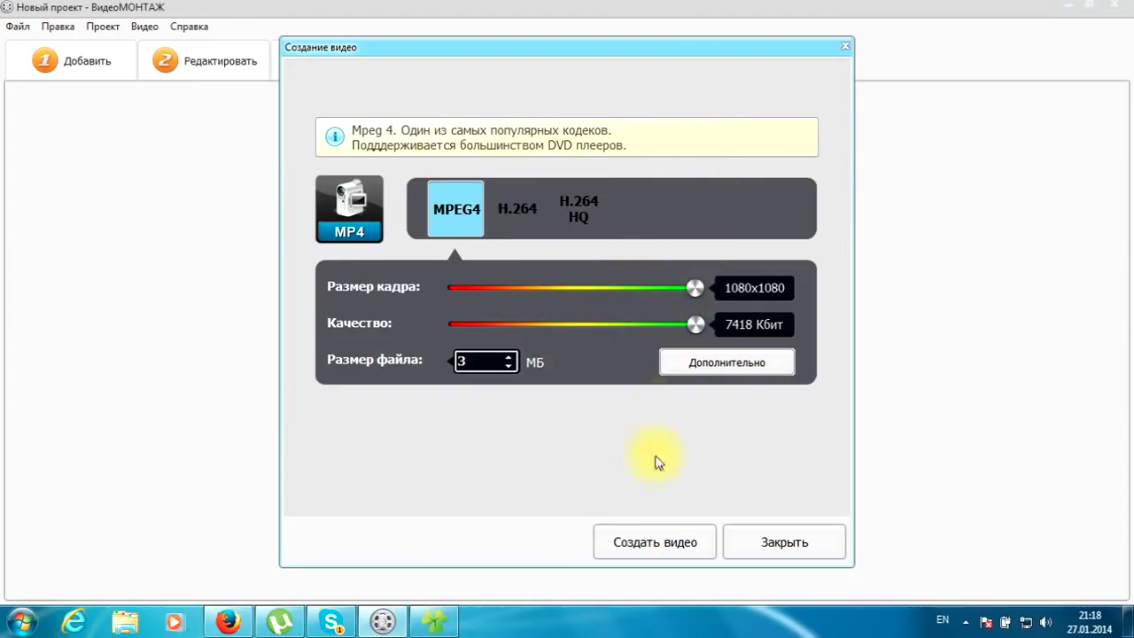
click(646, 543)
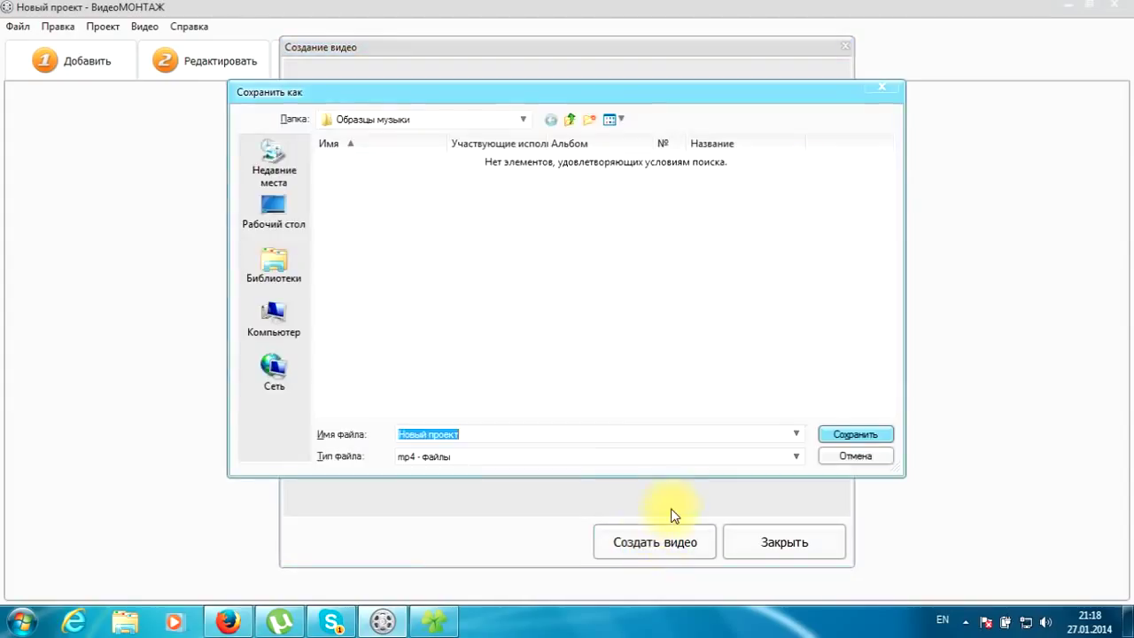
click(268, 211)
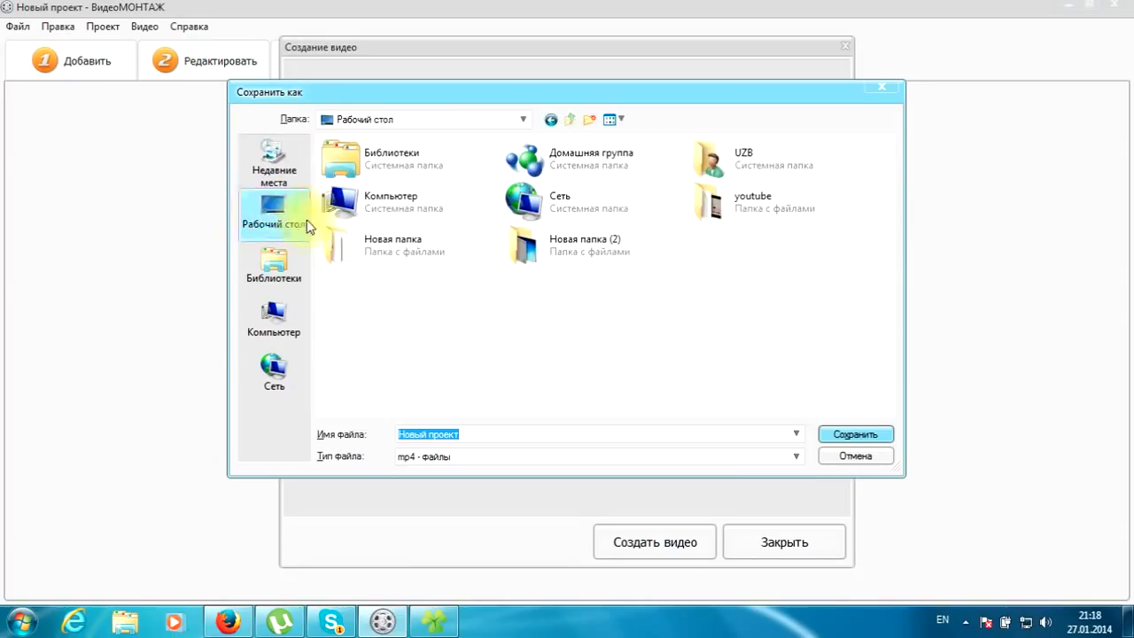
click(873, 436)
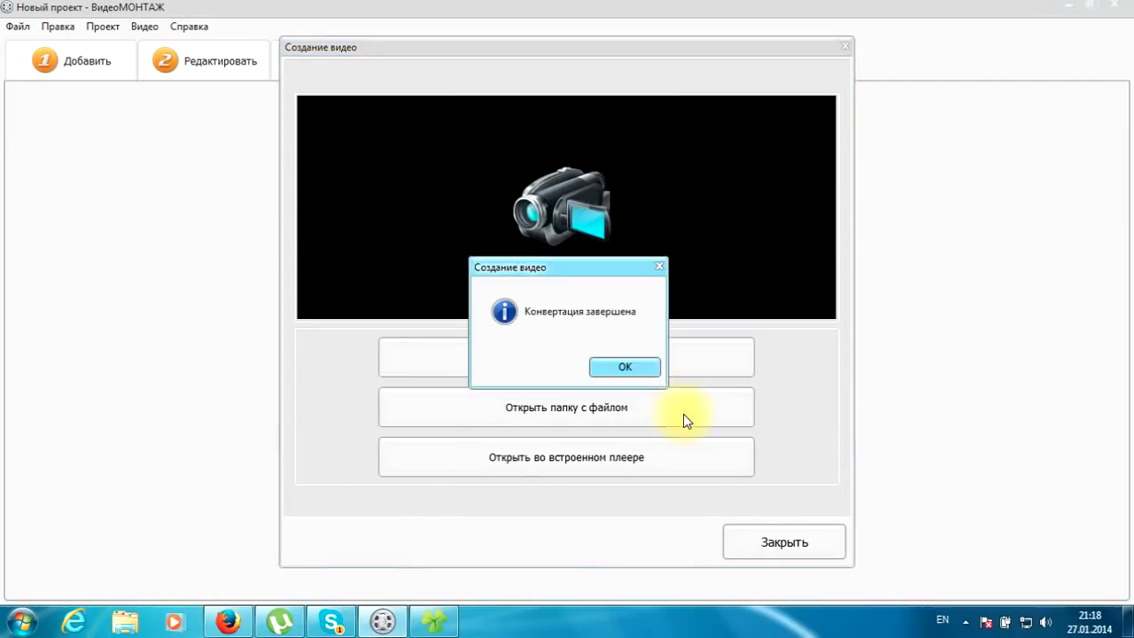
click(656, 367)
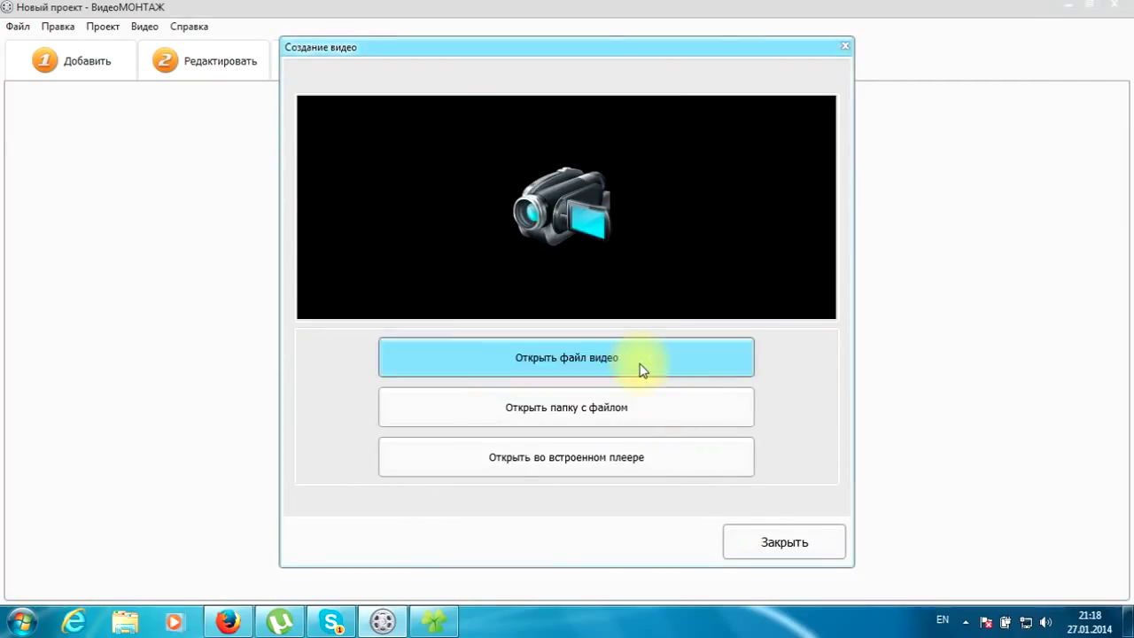
- Exit the video editor without saving the project and play the exported Новый проект video from the desktop in the media player
click(845, 50)
click(1108, 7)
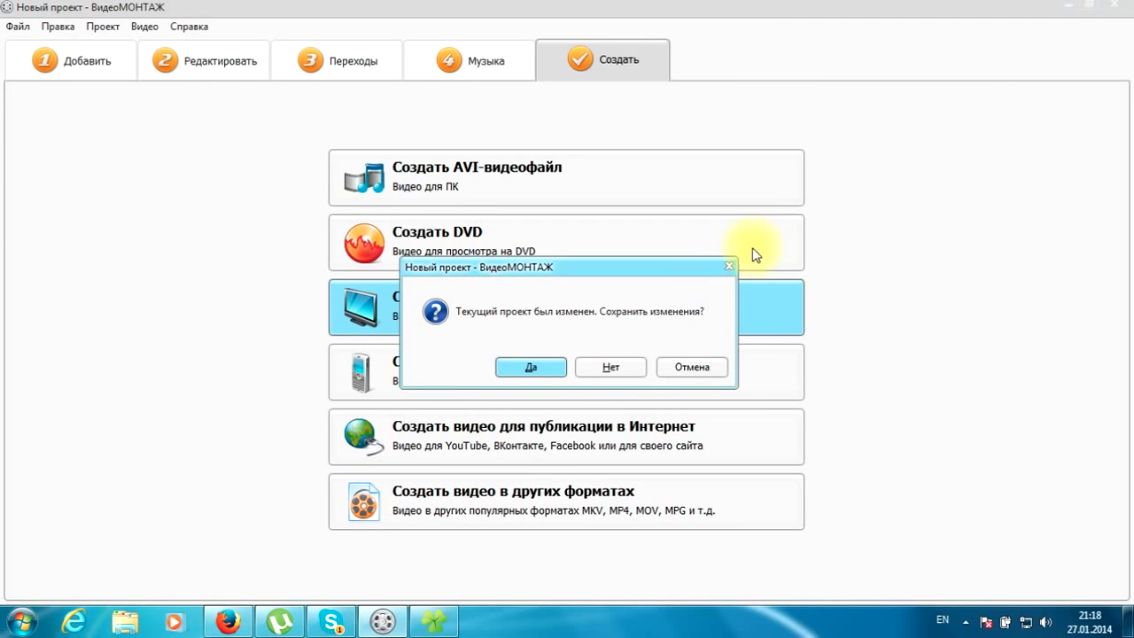
click(611, 367)
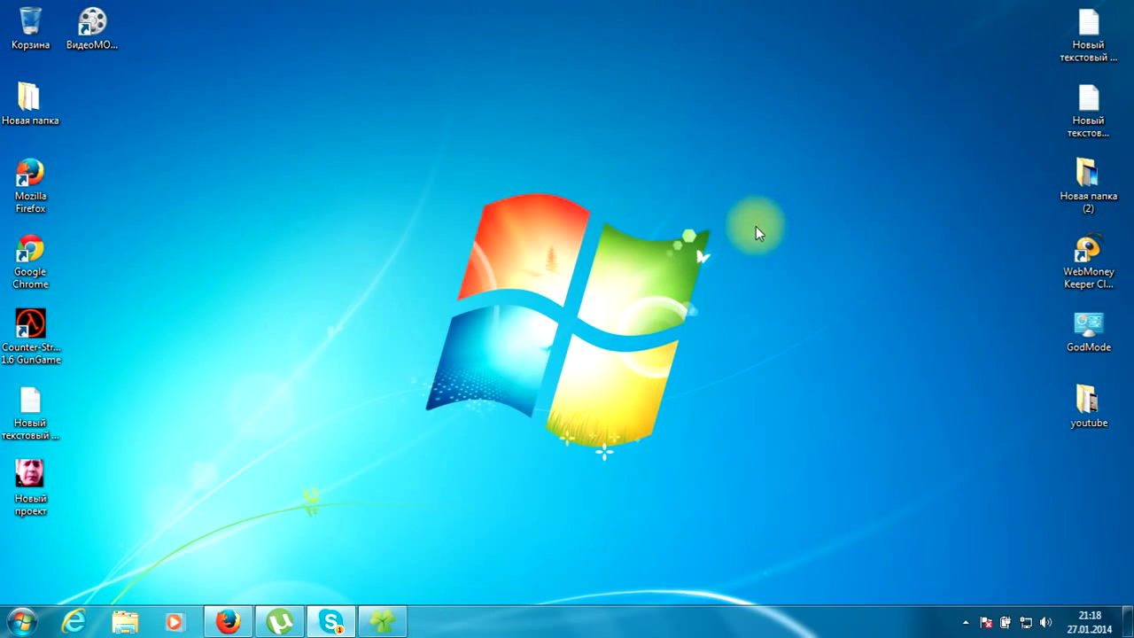
drag(51, 487, 528, 105)
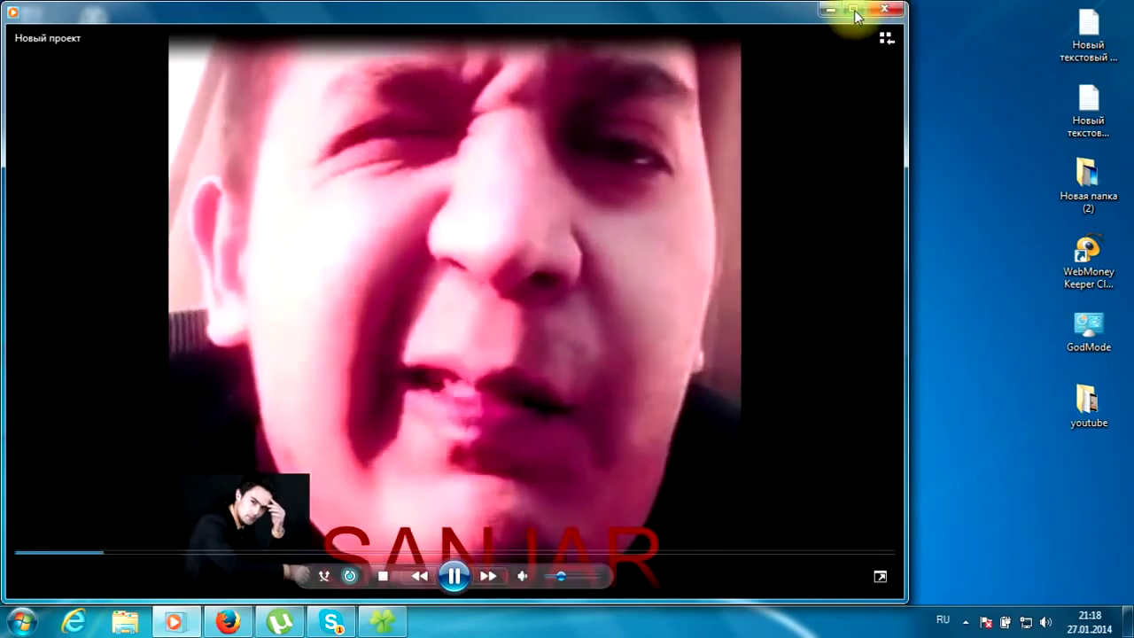
- Watch the exported Новый проект video maximized and in full screen, then close the media player
click(854, 8)
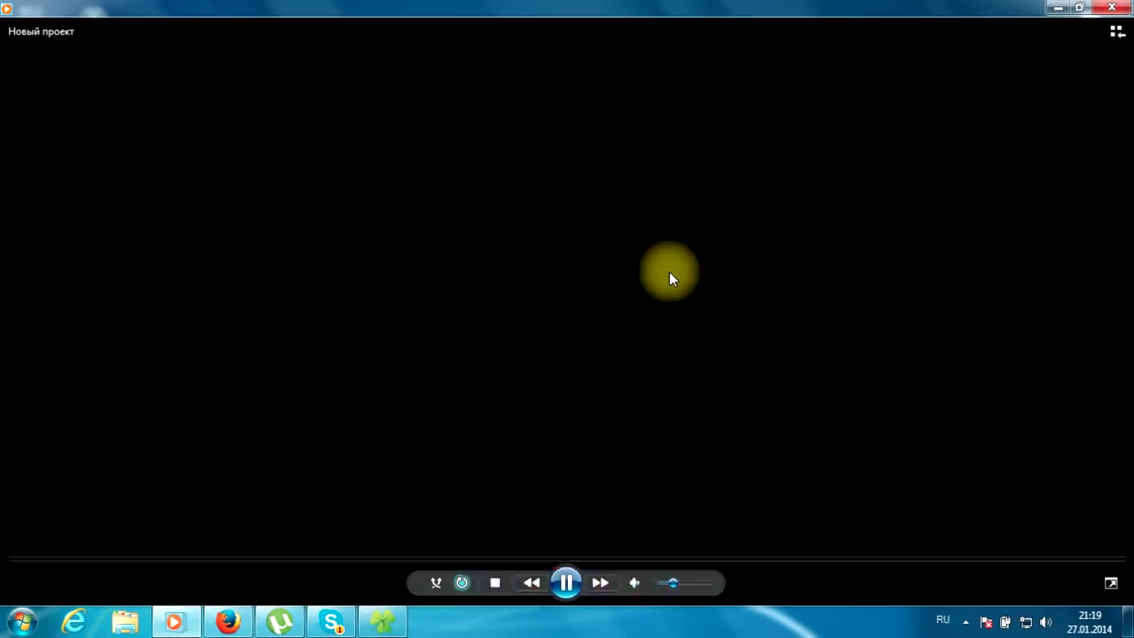
double_click(669, 271)
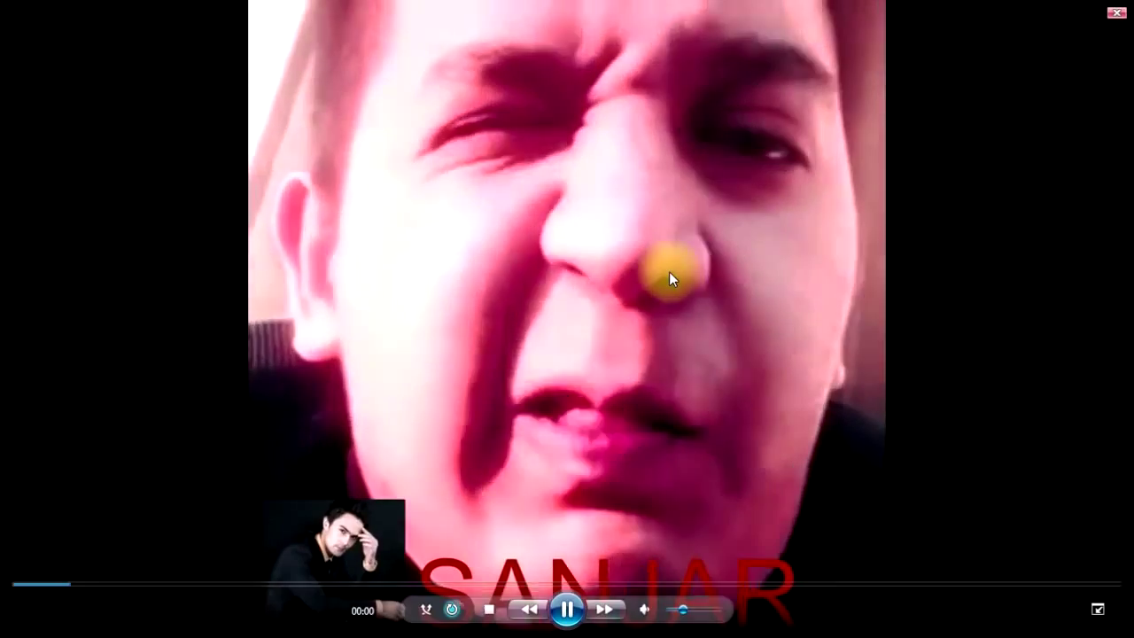
double_click(669, 272)
double_click(669, 271)
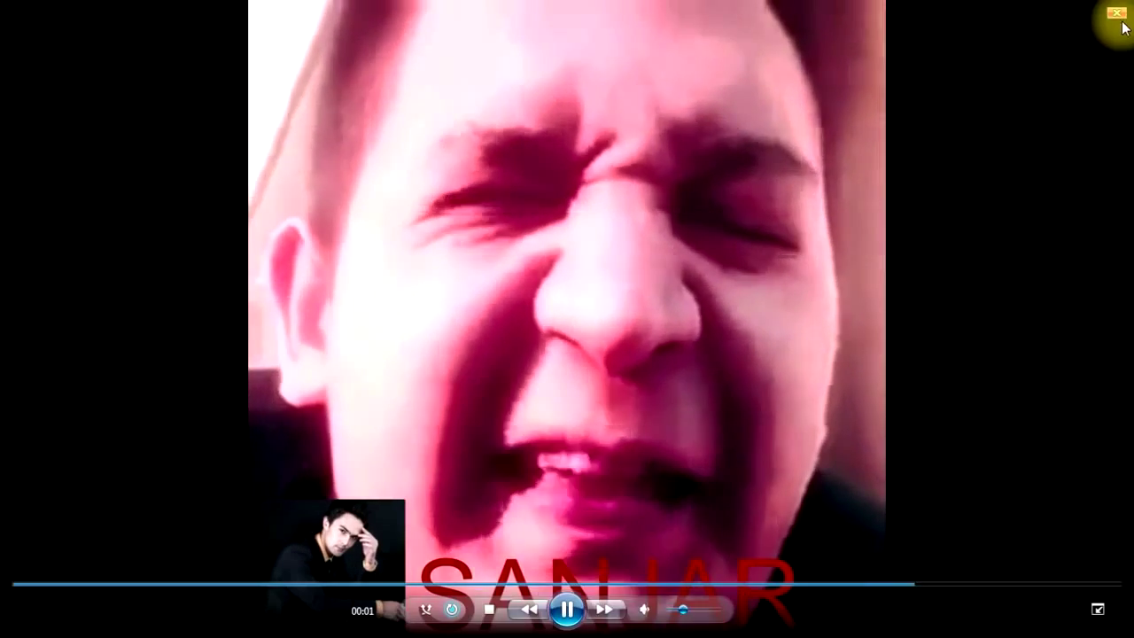
click(1101, 35)
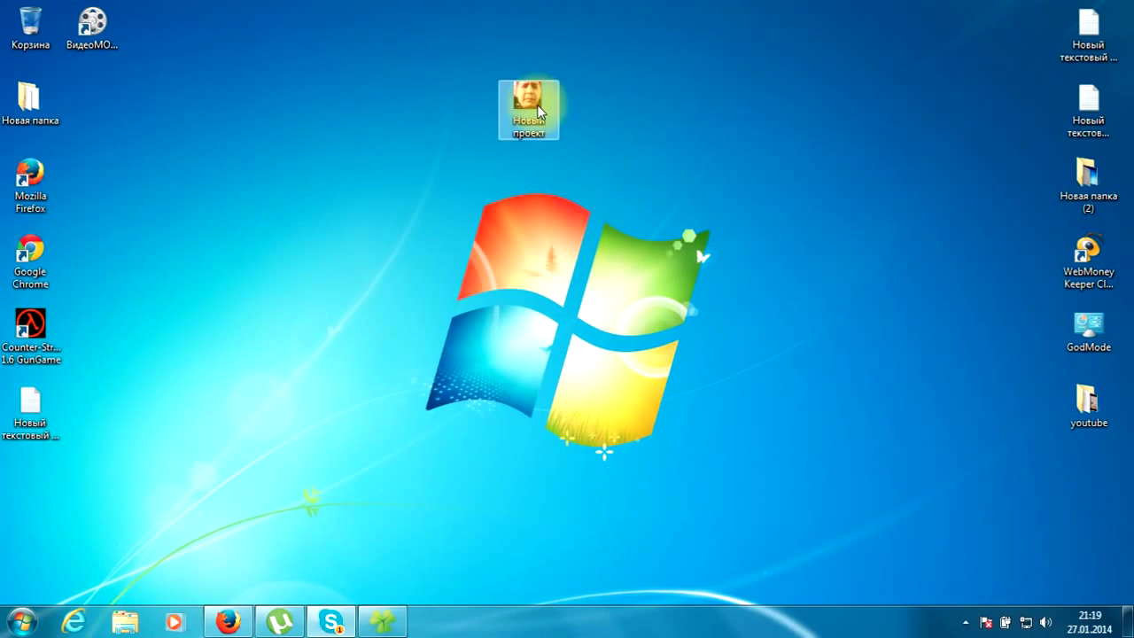
- Move the Новый проект video file on the desktop directly below the ВидеоМОНТАЖ shortcut and deselect it
drag(530, 111, 93, 106)
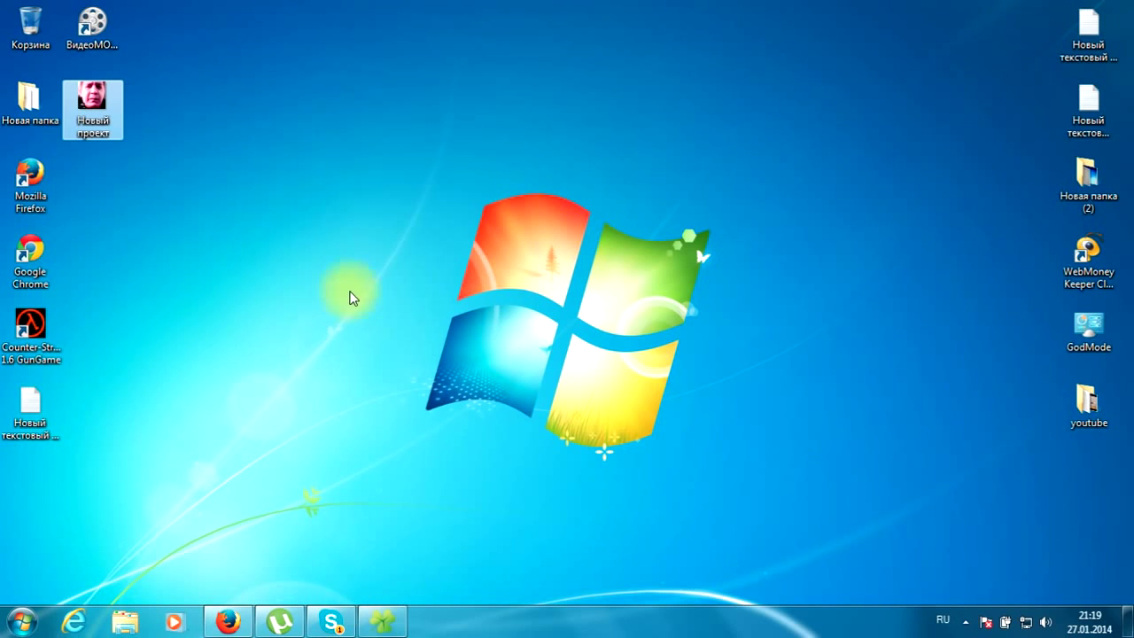
drag(351, 134, 822, 540)
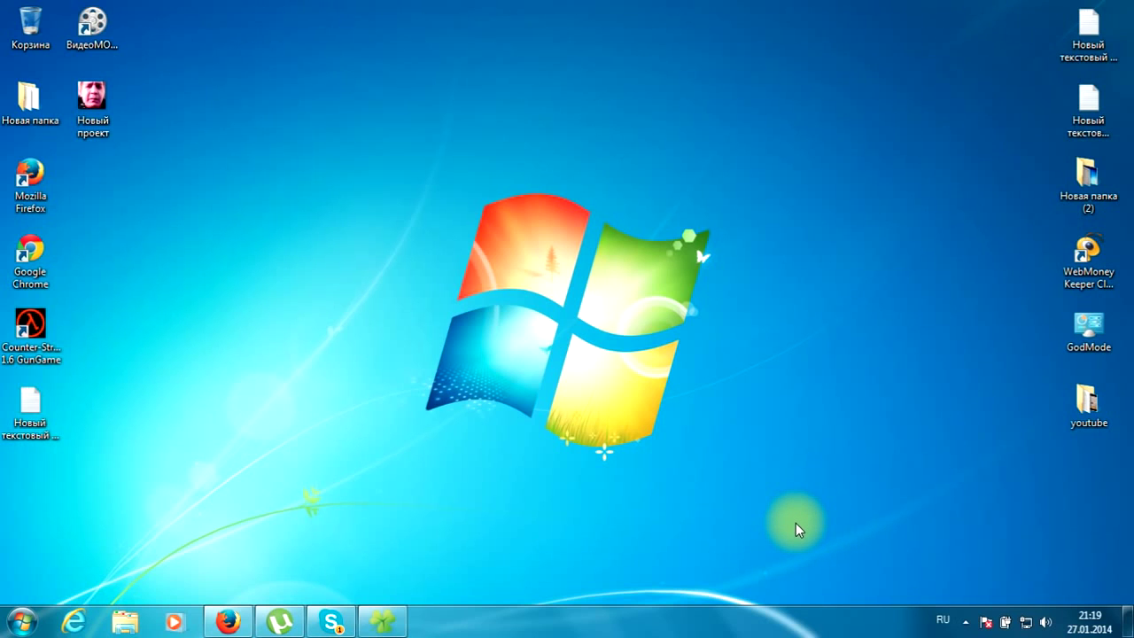
- Bring up the Movavi Screen Capture Studio recording window from the hidden notification icons
click(964, 621)
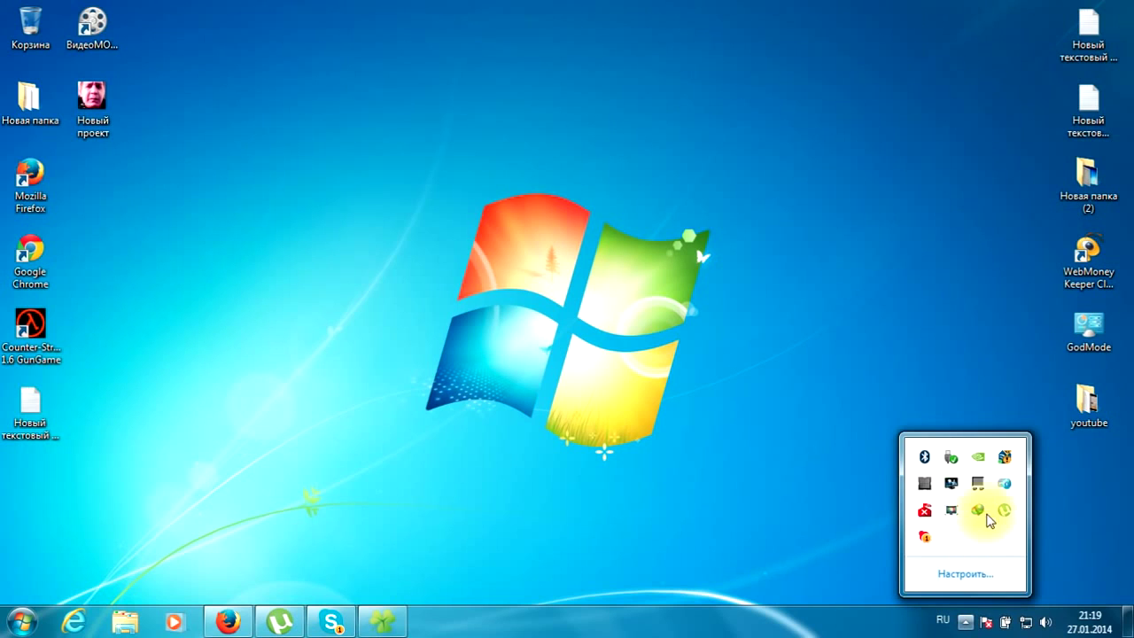
click(951, 511)
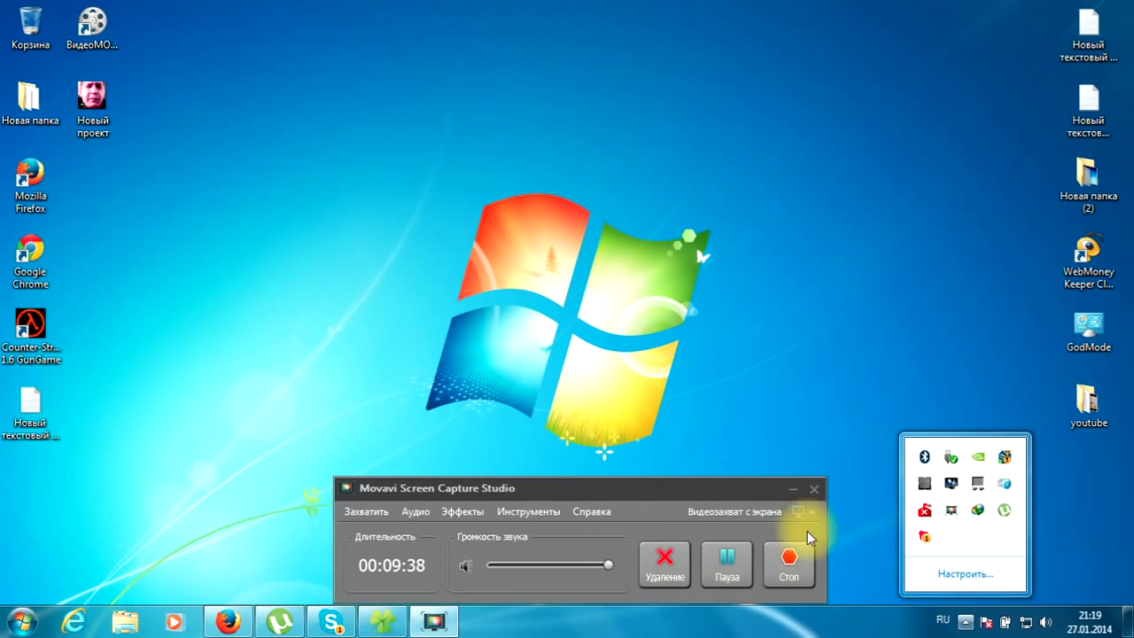